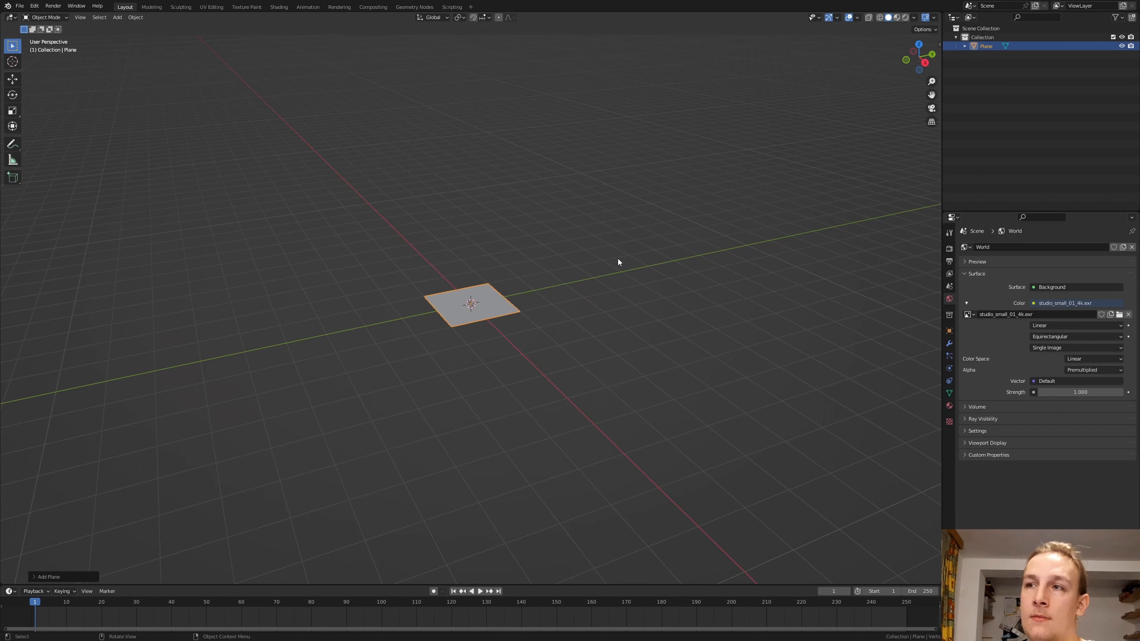
Switch to the Geometry Nodes workspace and merge the spreadsheet area into the 3D viewport
{"action": "left_click", "coordinate": [416, 8]}
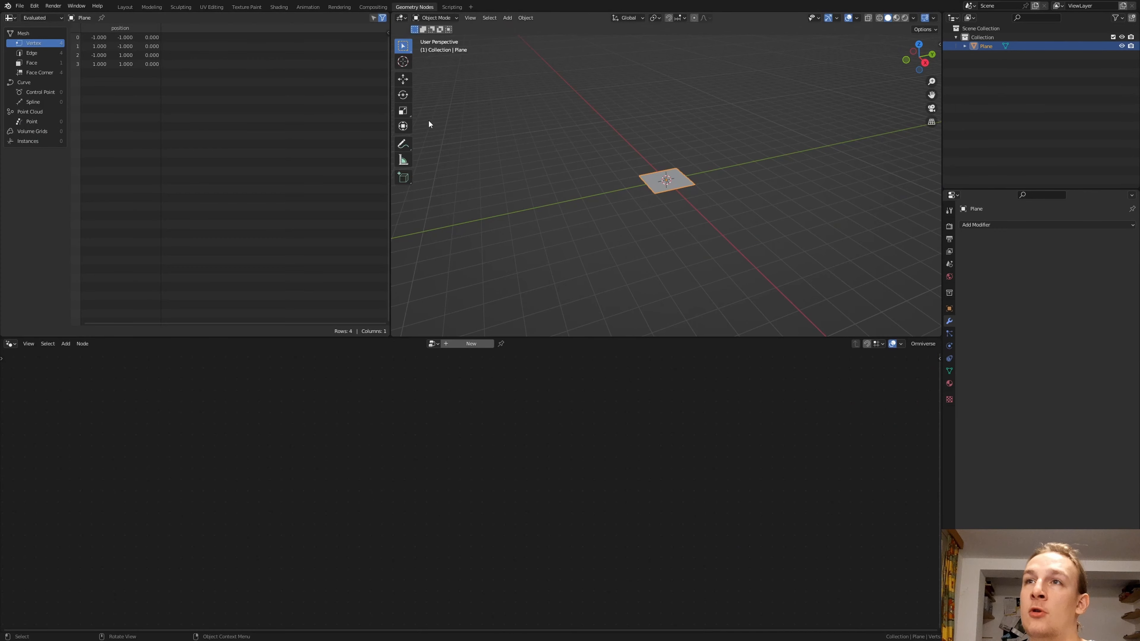
{"action": "right_click", "coordinate": [393, 143]}
{"action": "left_click", "coordinate": [382, 162]}
{"action": "left_click", "coordinate": [344, 208]}
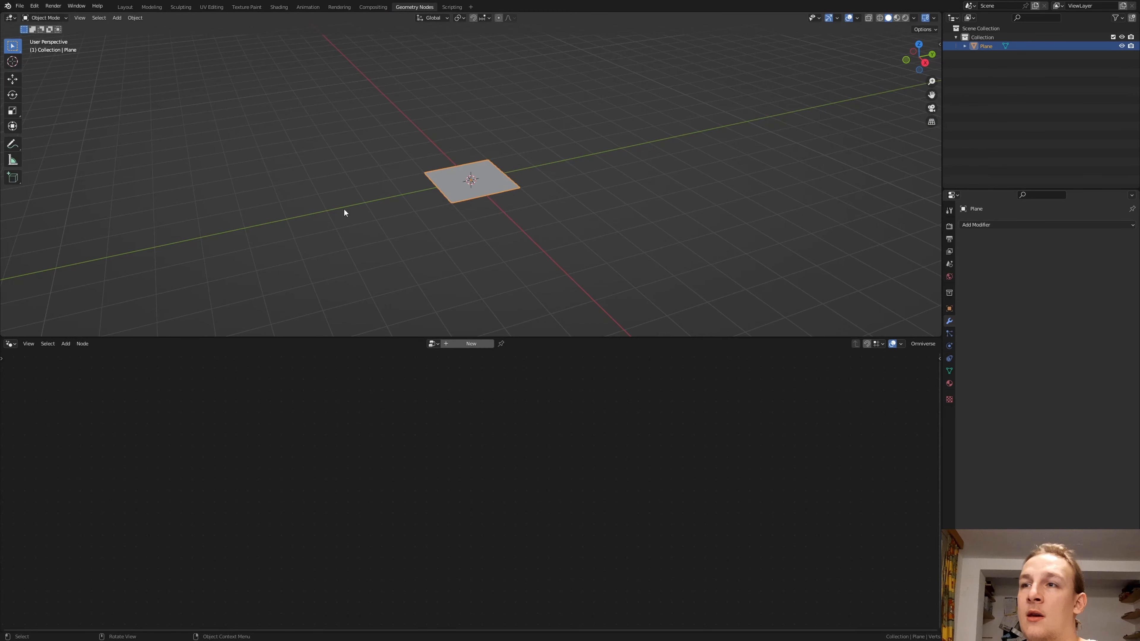
Create a new geometry node tree on the plane and delete its Group Input node
{"action": "left_click", "coordinate": [483, 344]}
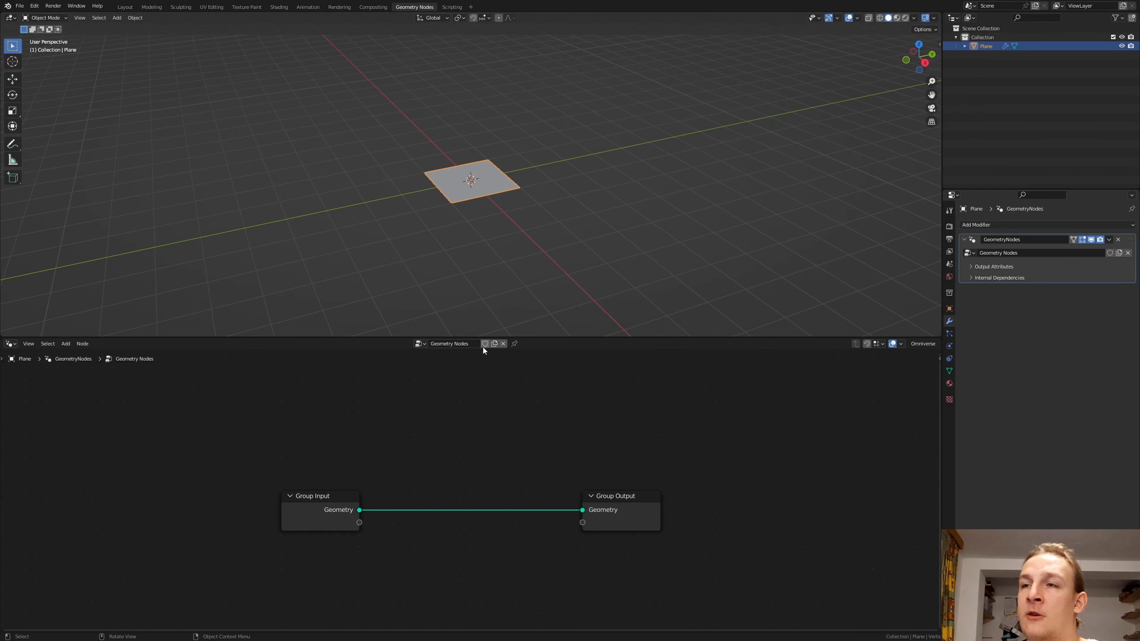
{"action": "left_click", "coordinate": [315, 516]}
{"action": "key", "text": "x"}
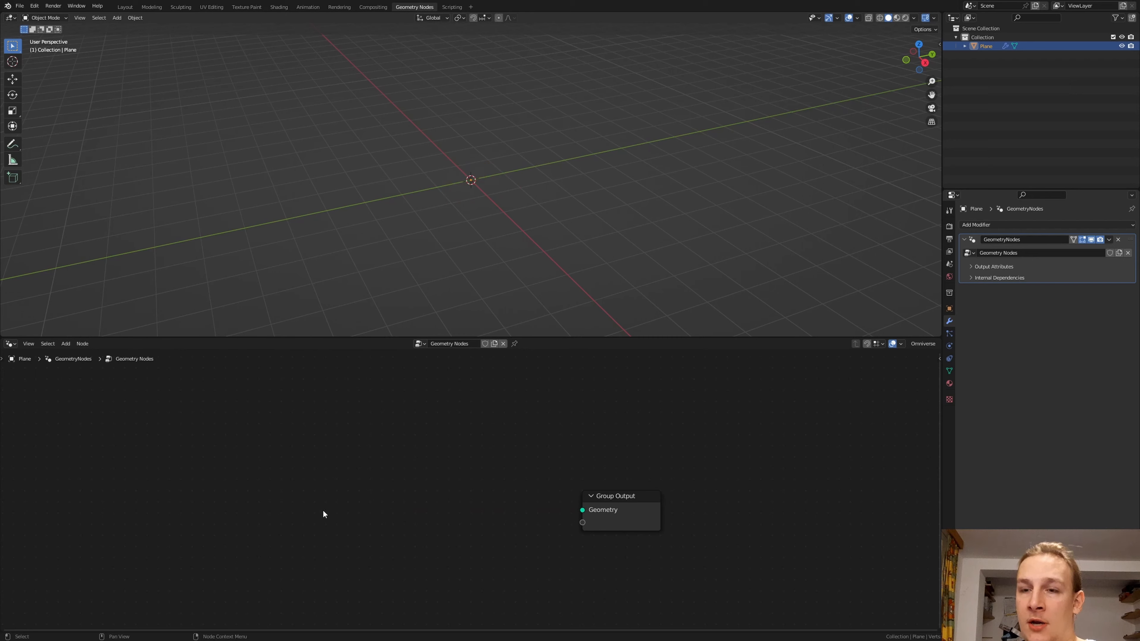
Add a Volume Cube node and connect its Volume output to the Group Output's Geometry input
{"action": "key", "text": "shift+a"}
{"action": "left_click", "coordinate": [315, 382]}
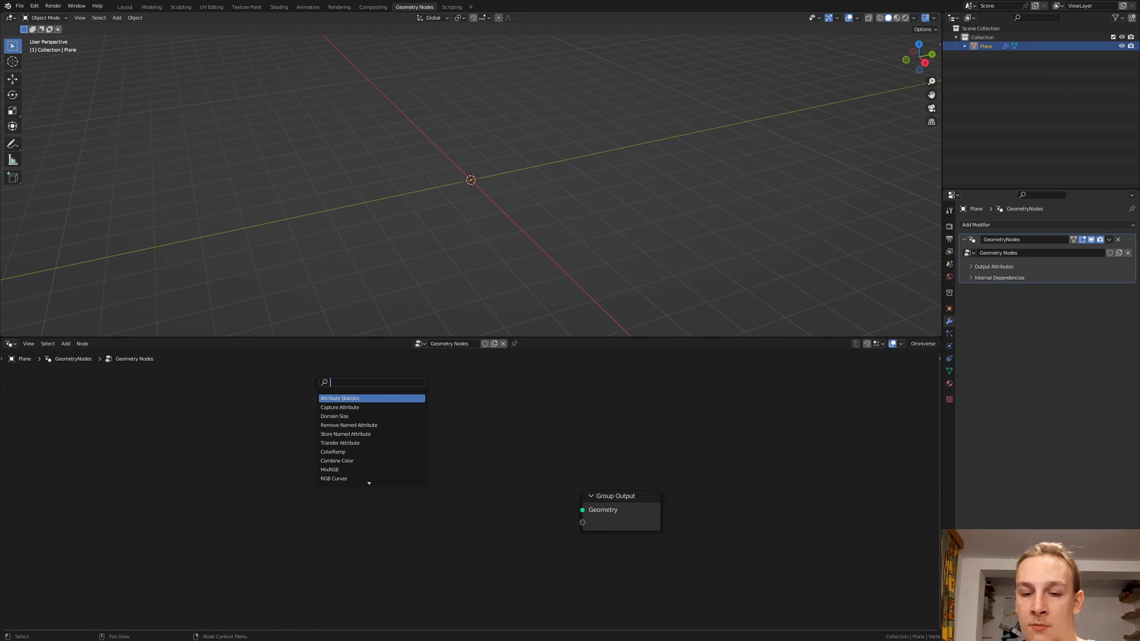
{"action": "type", "text": "vol"}
{"action": "left_click", "coordinate": [368, 399]}
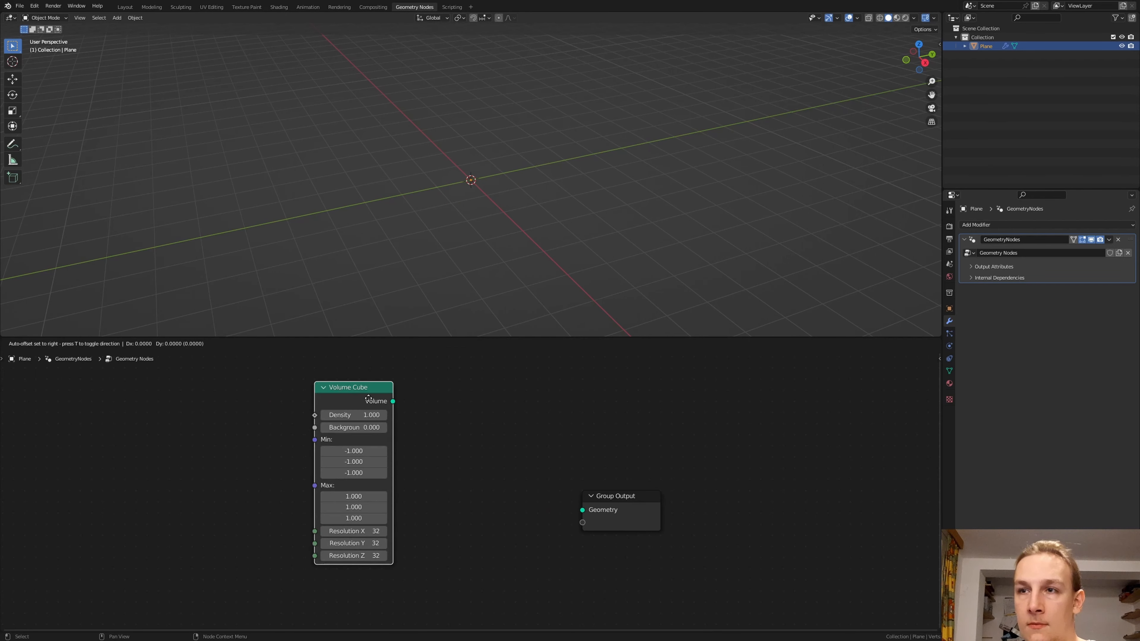
{"action": "left_click", "coordinate": [333, 410]}
{"action": "left_click_drag", "start_coordinate": [361, 411], "coordinate": [581, 512]}
Insert a Set Shade Smooth node between the Volume Cube and the Group Output
{"action": "key", "text": "shift+a"}
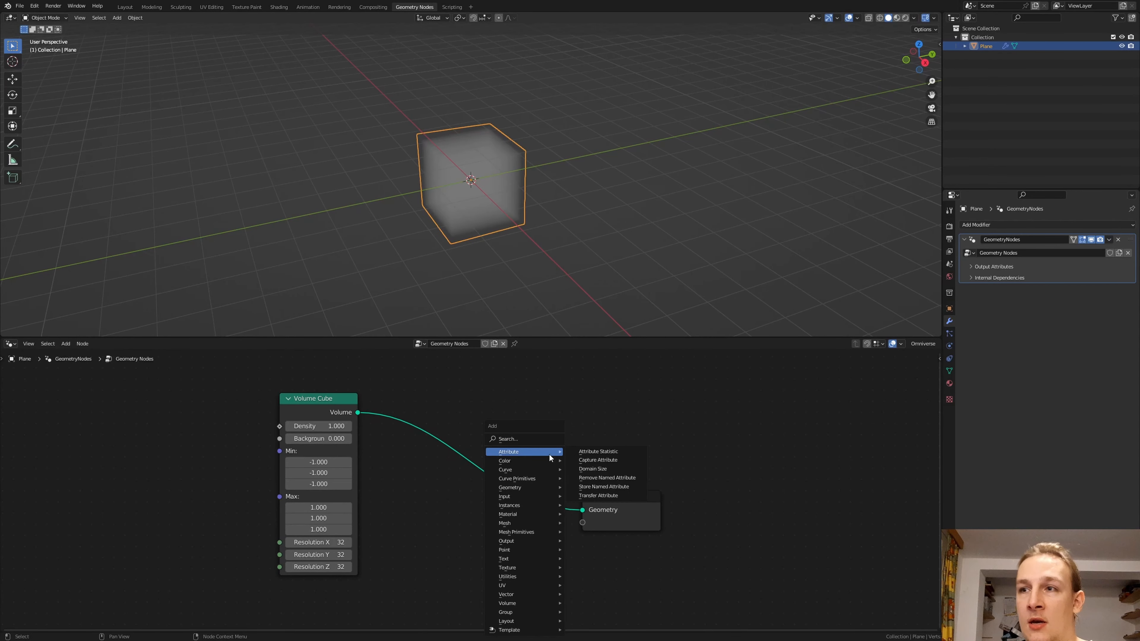
{"action": "type", "text": "set sh"}
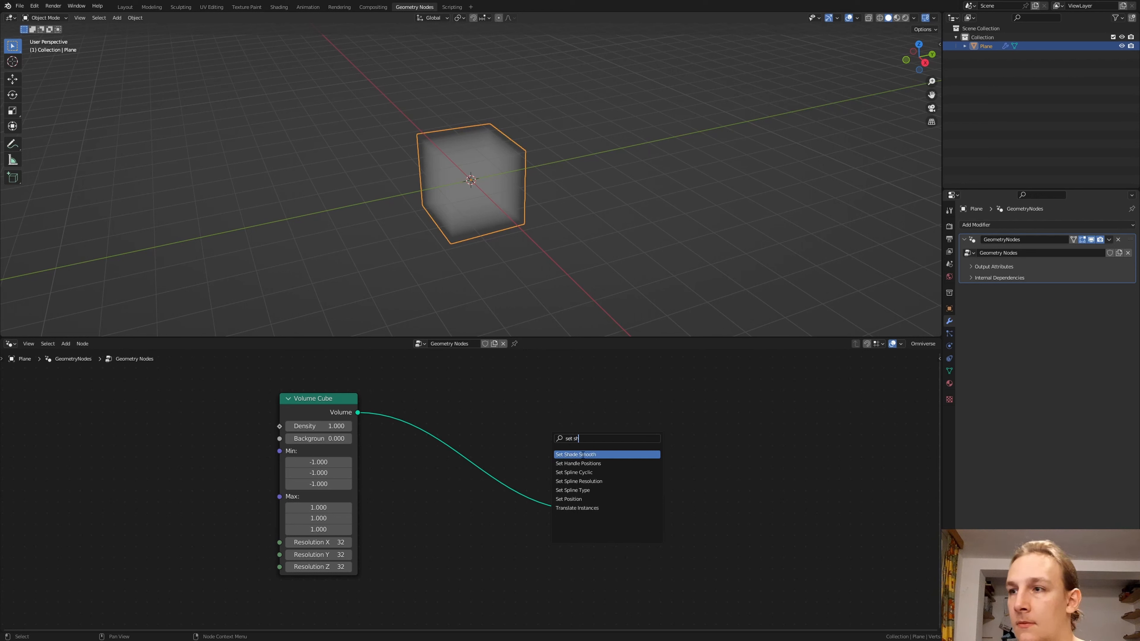
{"action": "left_click", "coordinate": [582, 454]}
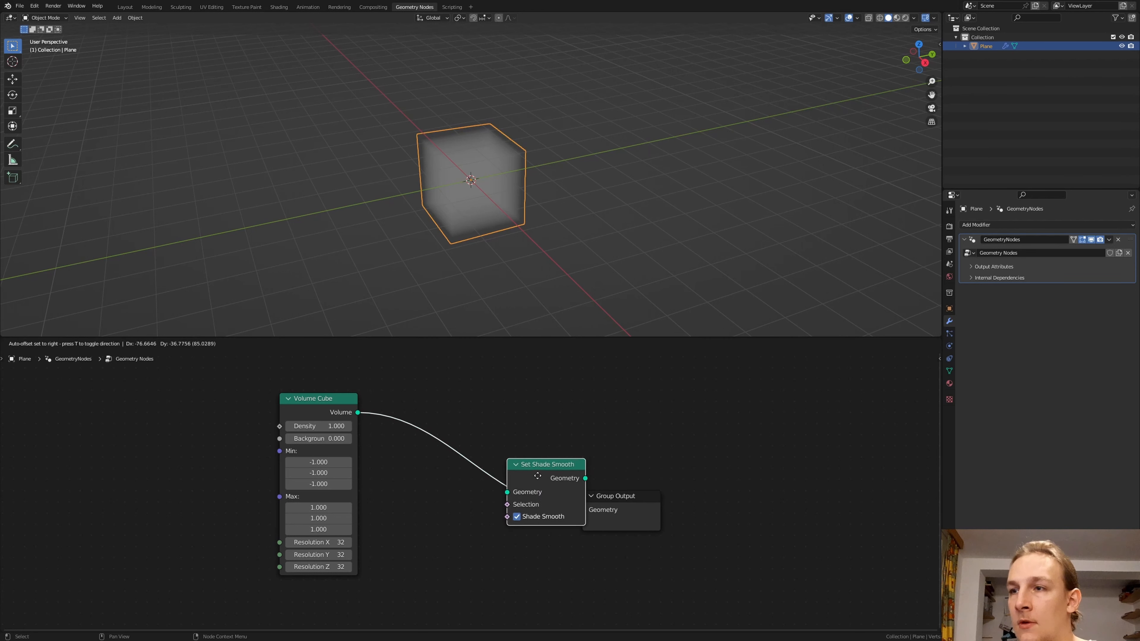
{"action": "left_click", "coordinate": [533, 456]}
Insert a Join Geometry node between the Volume Cube and Set Shade Smooth nodes
{"action": "key", "text": "shift+a"}
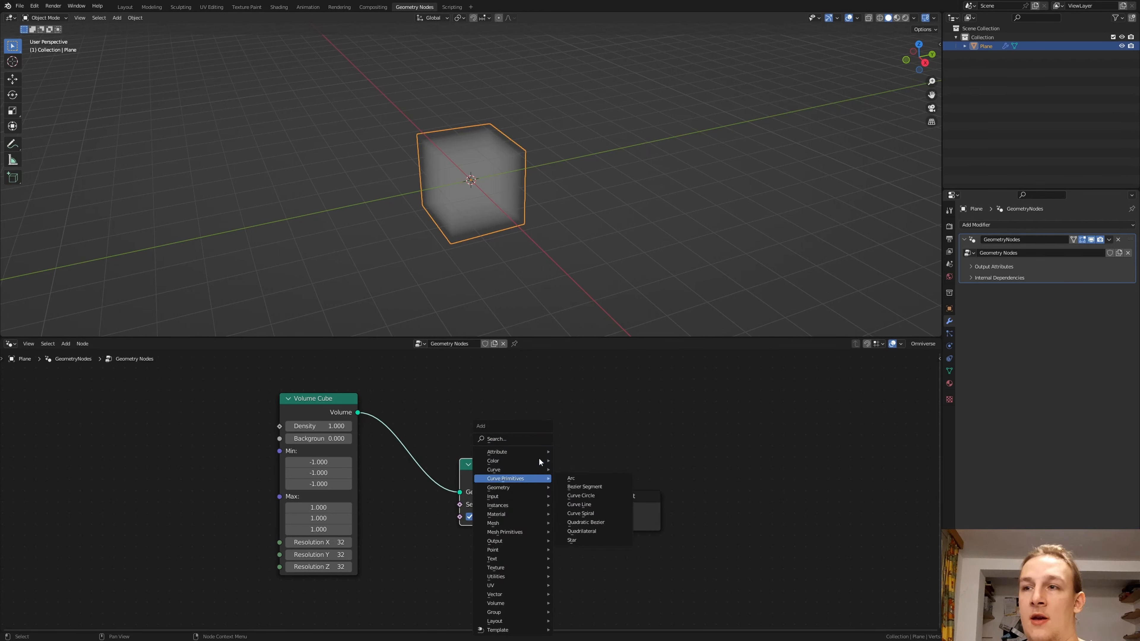
{"action": "left_click", "coordinate": [537, 438]}
{"action": "type", "text": "join"}
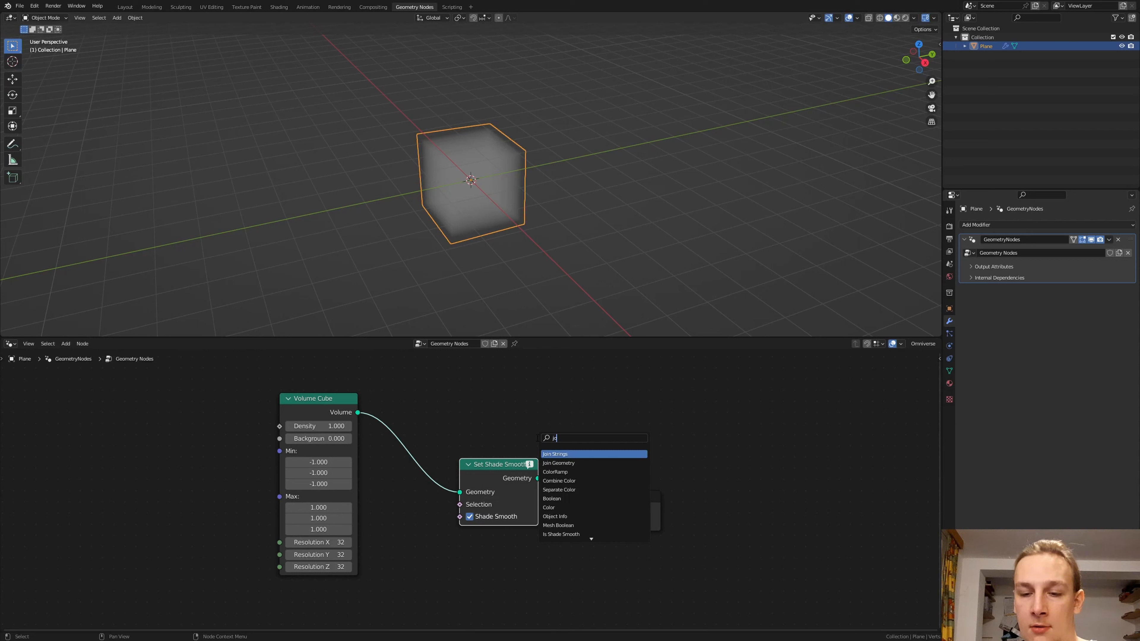
{"action": "left_click", "coordinate": [573, 464]}
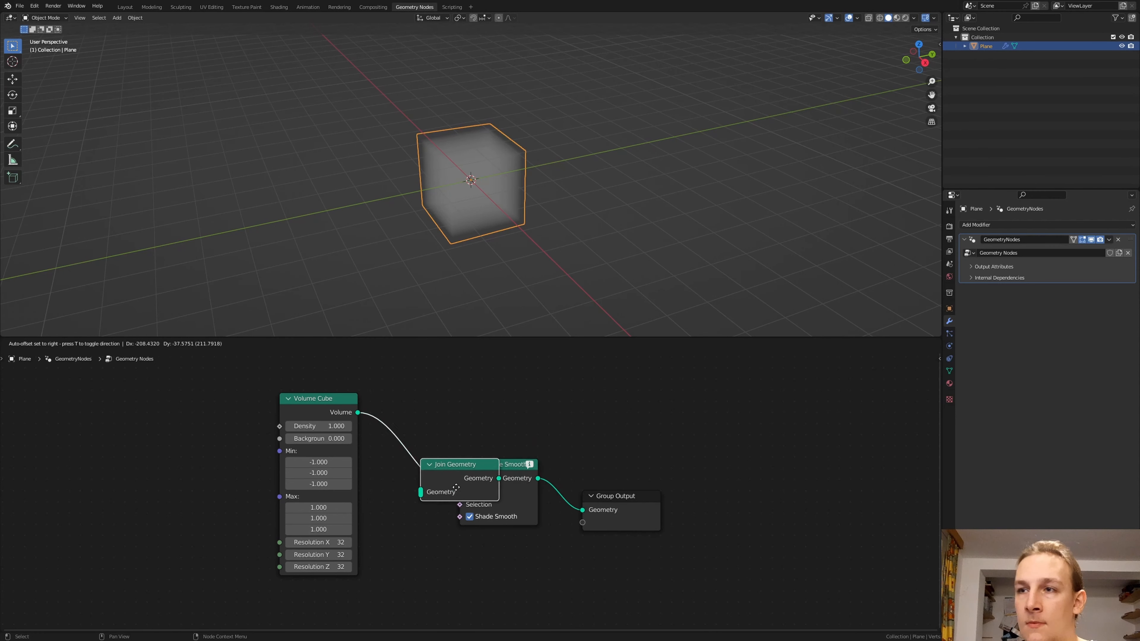
{"action": "left_click", "coordinate": [457, 490]}
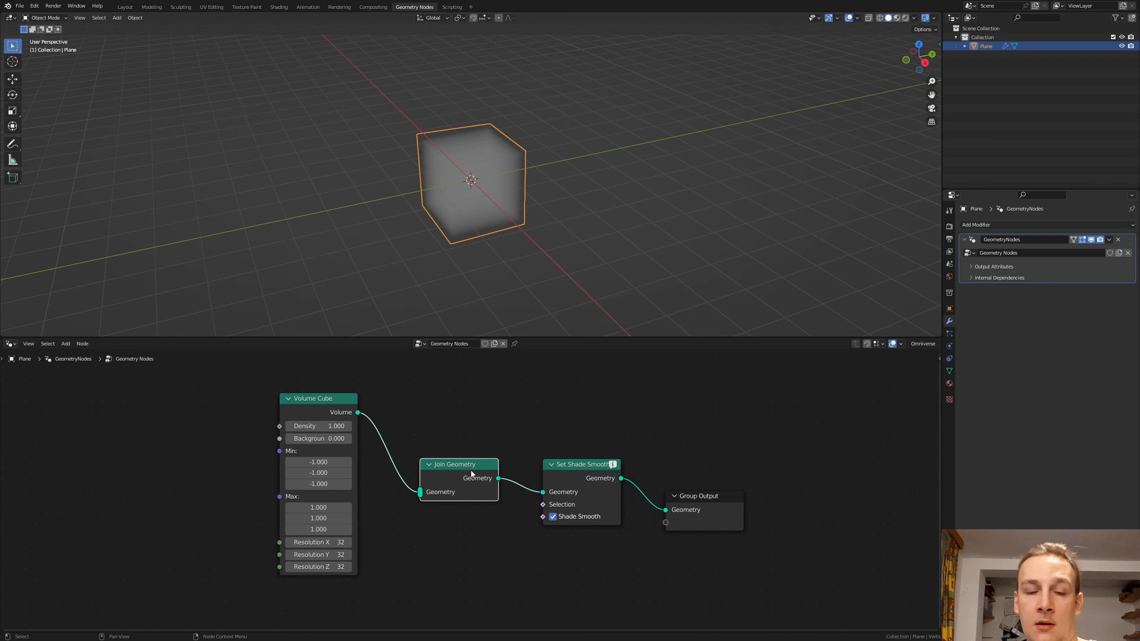
Insert a Set Material node between the Volume Cube and Join Geometry nodes
{"action": "key", "text": "shift+a"}
{"action": "left_click", "coordinate": [469, 442]}
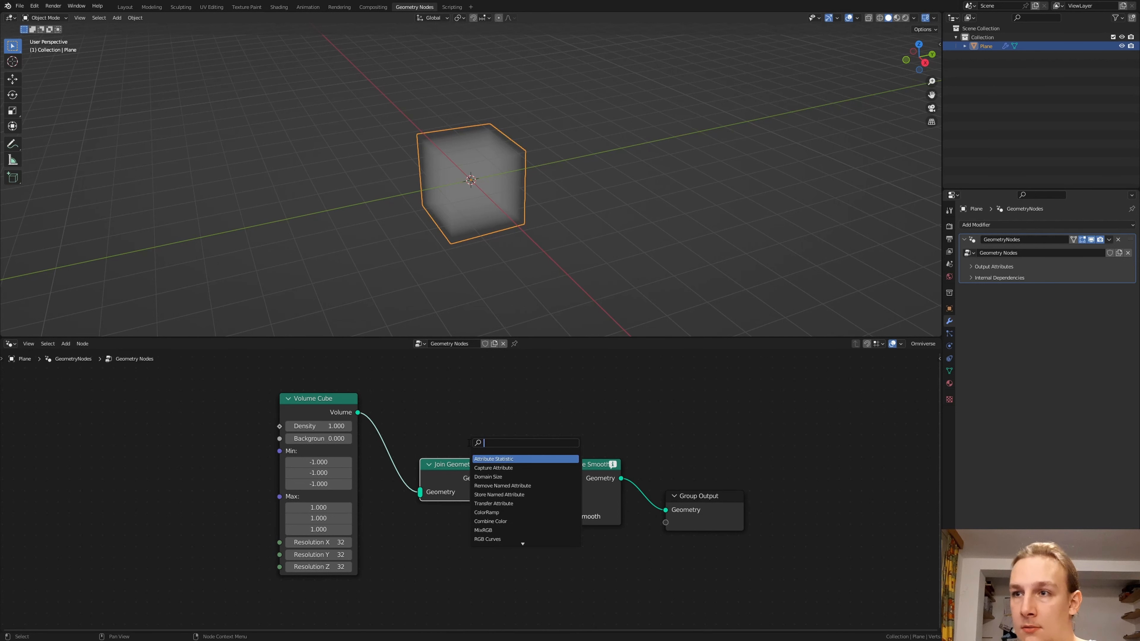
{"action": "type", "text": "set mat"}
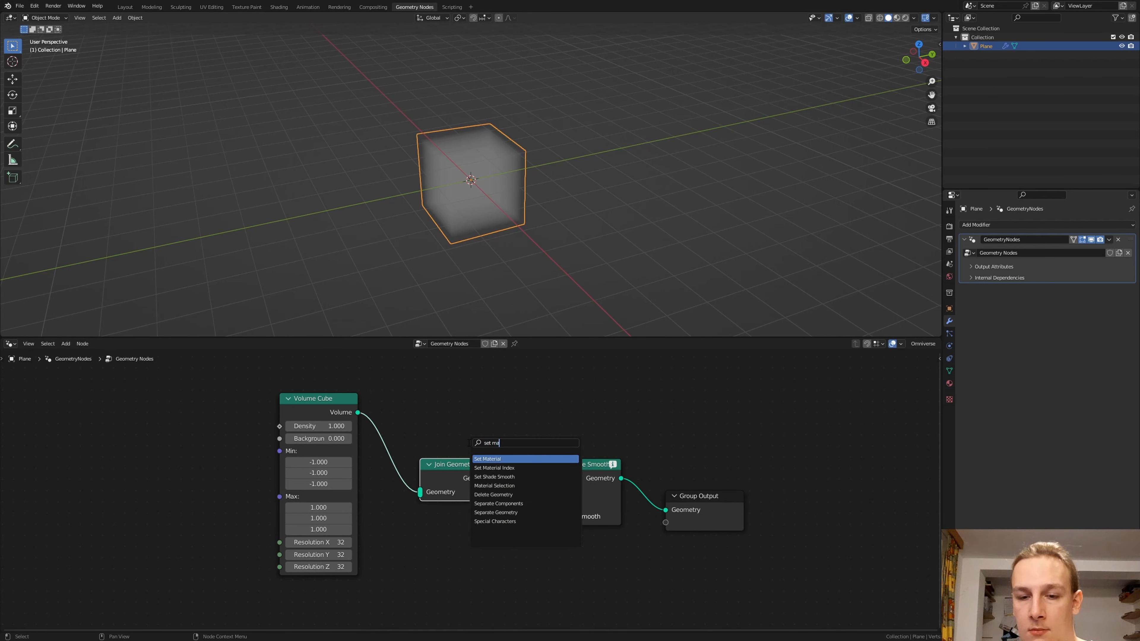
{"action": "left_click", "coordinate": [497, 457]}
{"action": "left_click", "coordinate": [420, 452]}
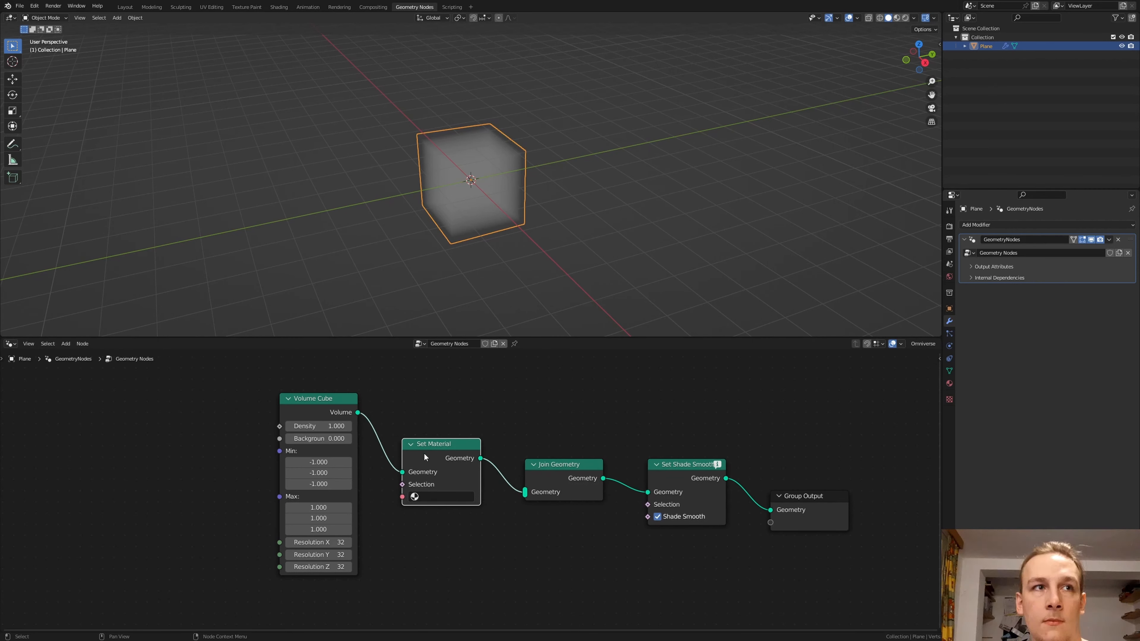
Insert a Volume to Mesh node between the Volume Cube and Set Material nodes
{"action": "key", "text": "shift+a"}
{"action": "left_click", "coordinate": [426, 439]}
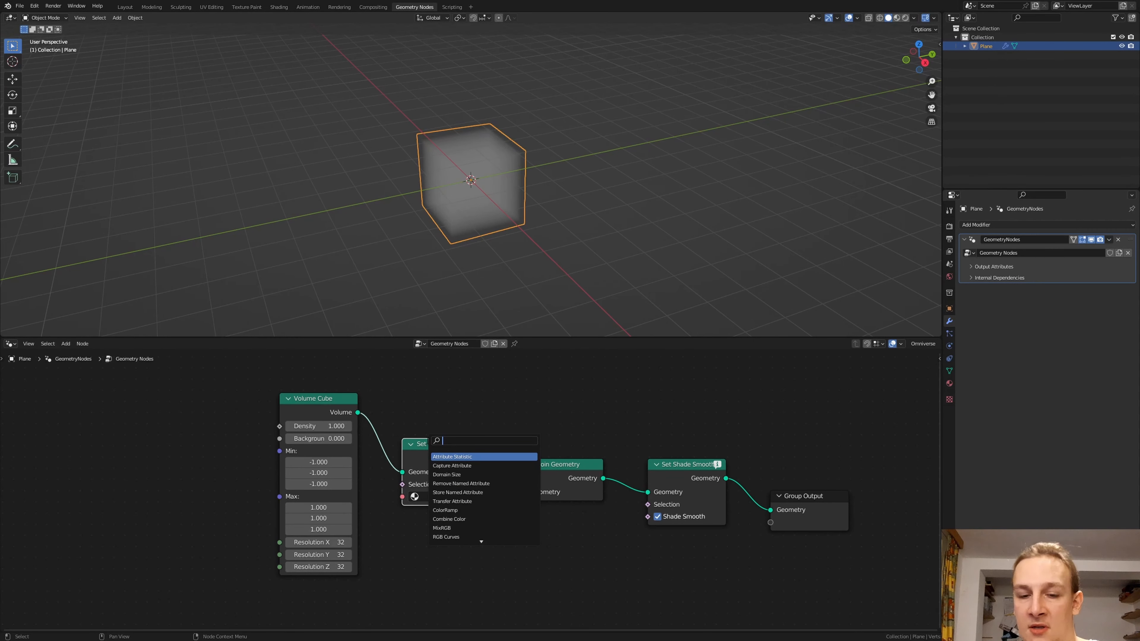
{"action": "type", "text": "vo"}
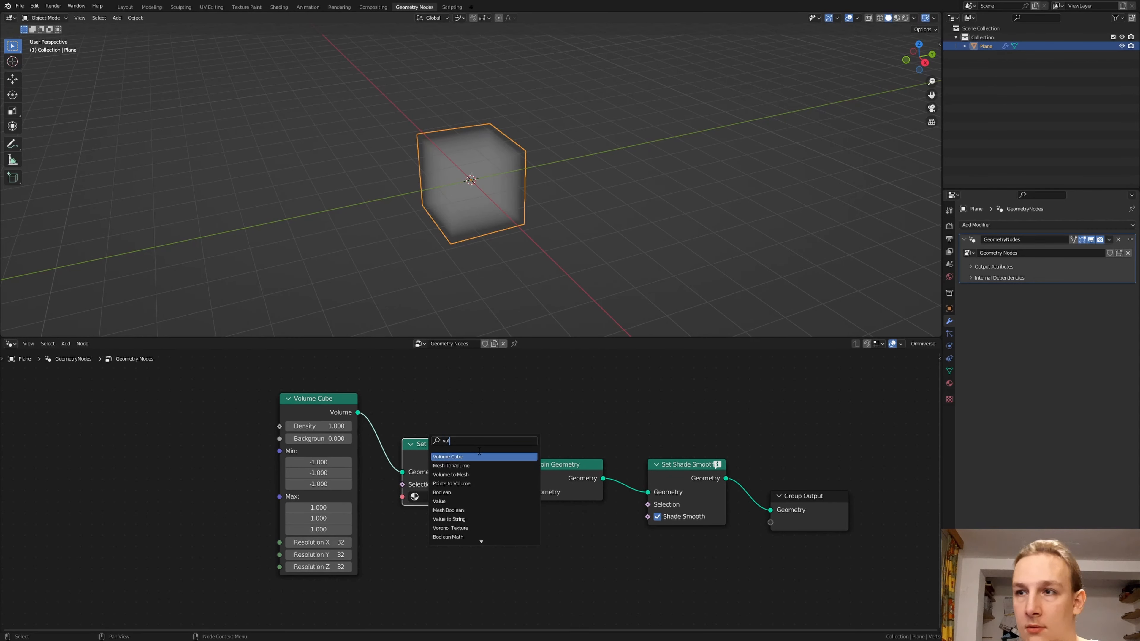
{"action": "type", "text": "lume t"}
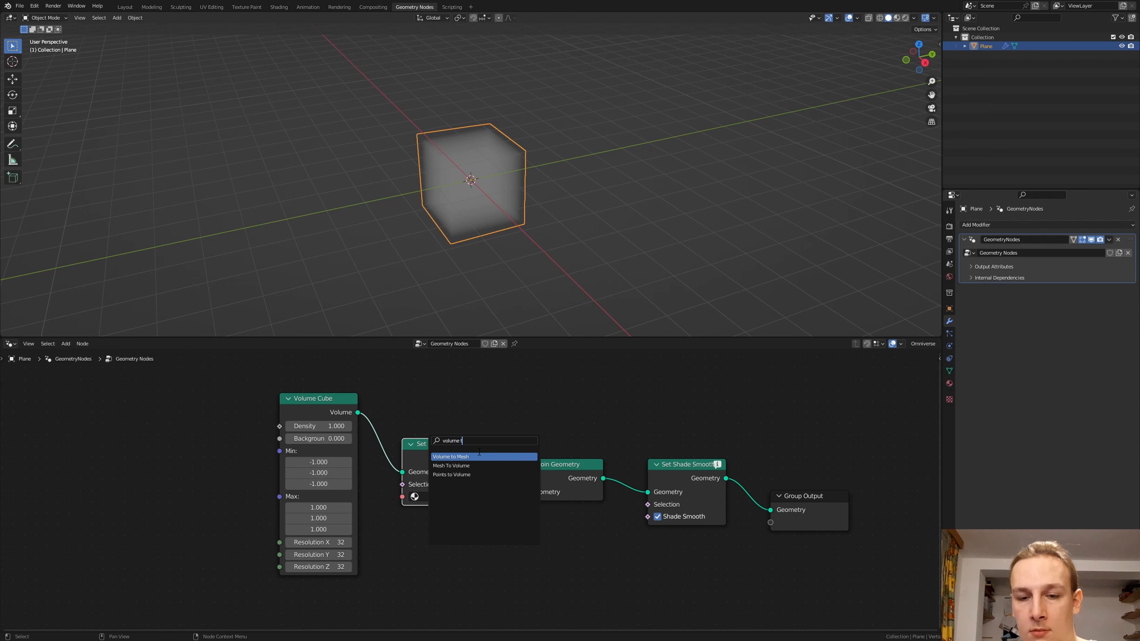
{"action": "left_click", "coordinate": [450, 457]}
{"action": "left_click", "coordinate": [432, 433]}
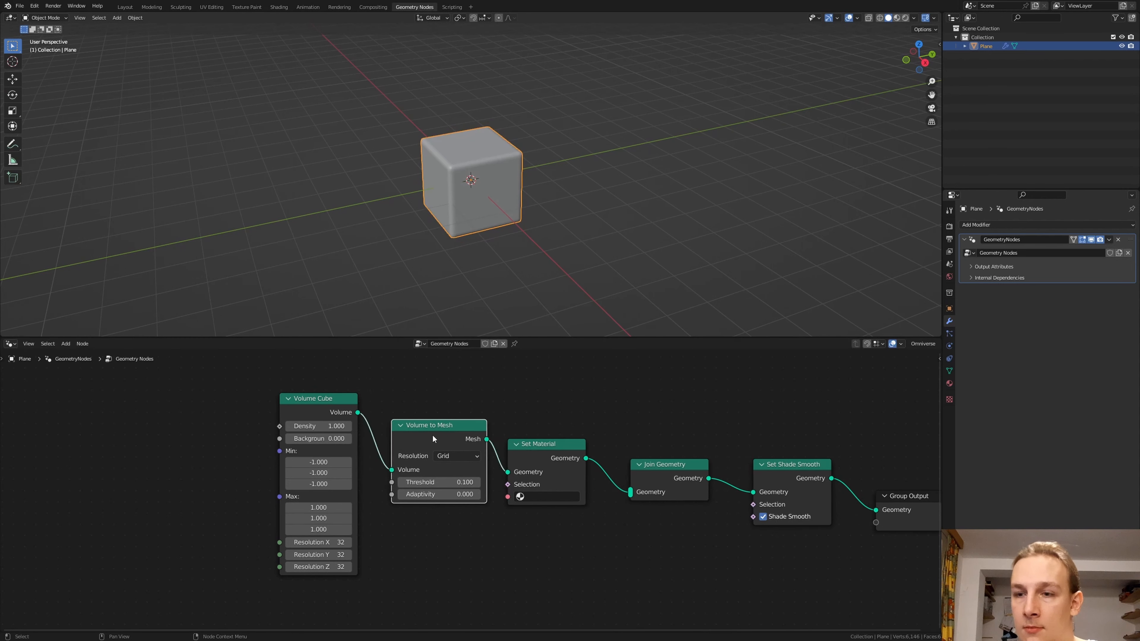
Duplicate the Volume Cube, Volume to Mesh and Set Material chain below and above the original, and connect both copies to Join Geometry
{"action": "left_click_drag", "start_coordinate": [621, 580], "coordinate": [279, 392]}
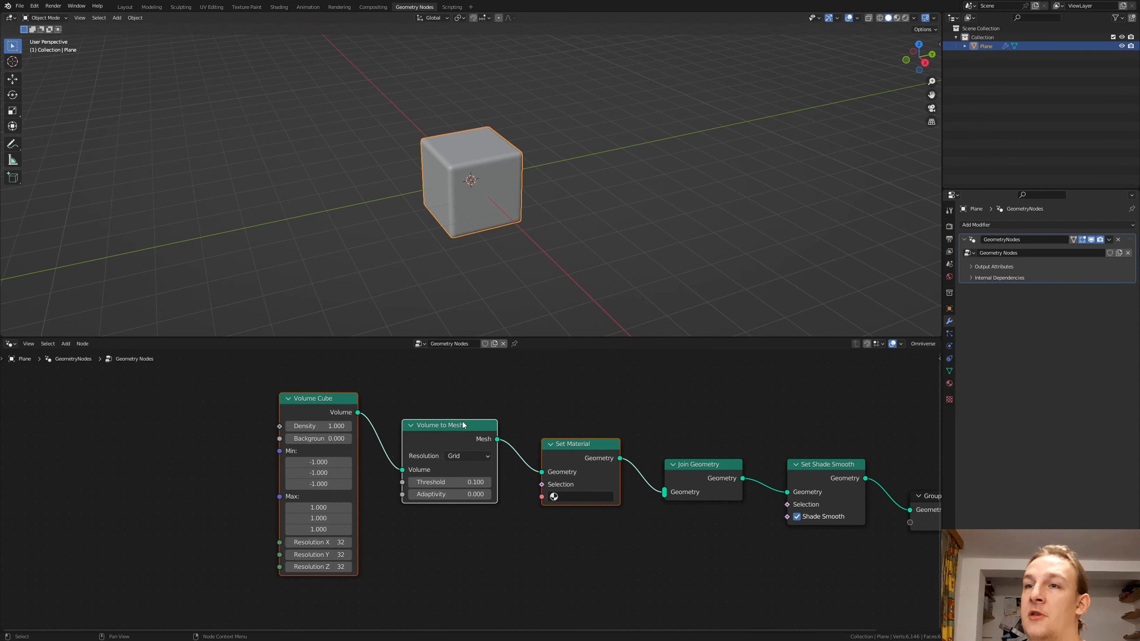
{"action": "scroll", "coordinate": [444, 437], "scroll_direction": "down", "scroll_amount": 3}
{"action": "scroll", "coordinate": [445, 442], "scroll_direction": "up", "scroll_amount": 1}
{"action": "key", "text": "shift+d"}
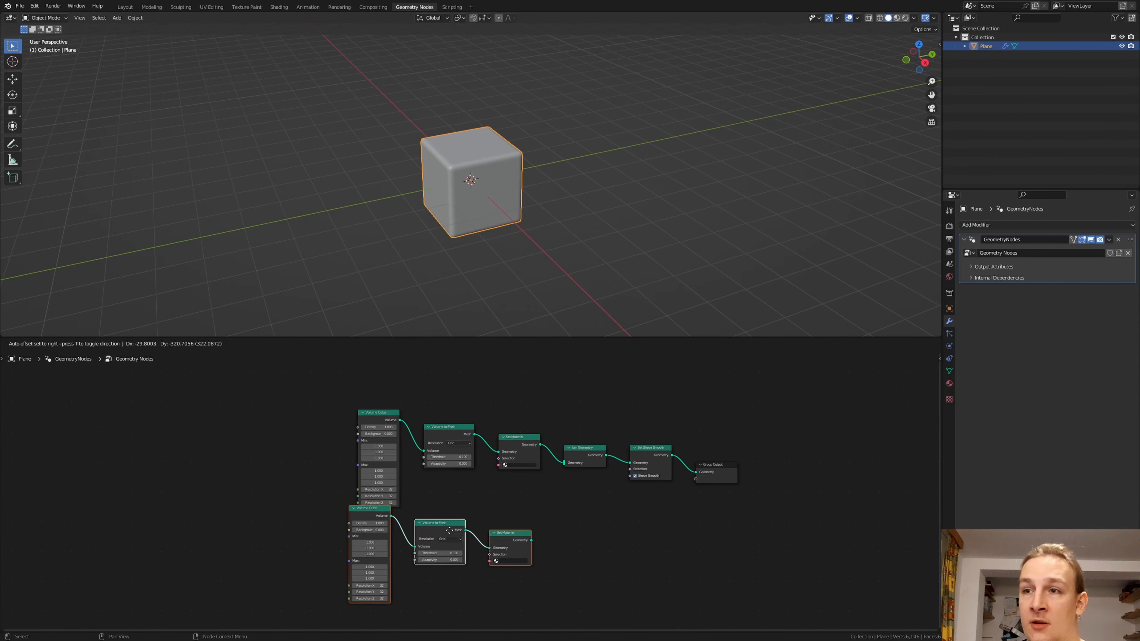
{"action": "left_click", "coordinate": [458, 540]}
{"action": "key", "text": "shift+d"}
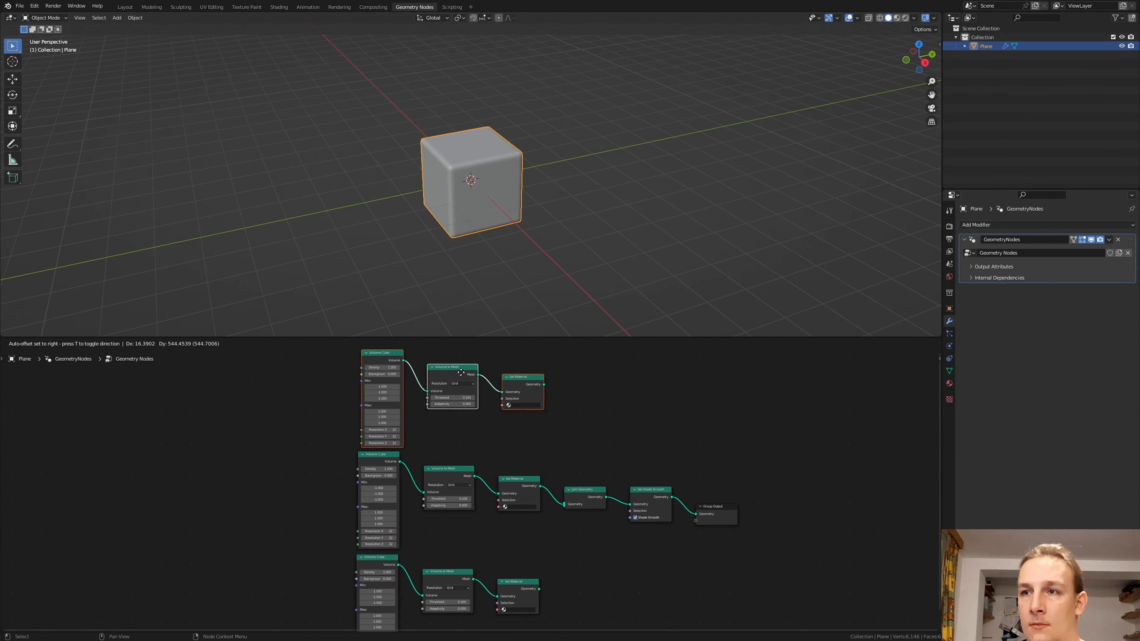
{"action": "left_click", "coordinate": [461, 373]}
{"action": "left_click_drag", "start_coordinate": [540, 382], "coordinate": [566, 504]}
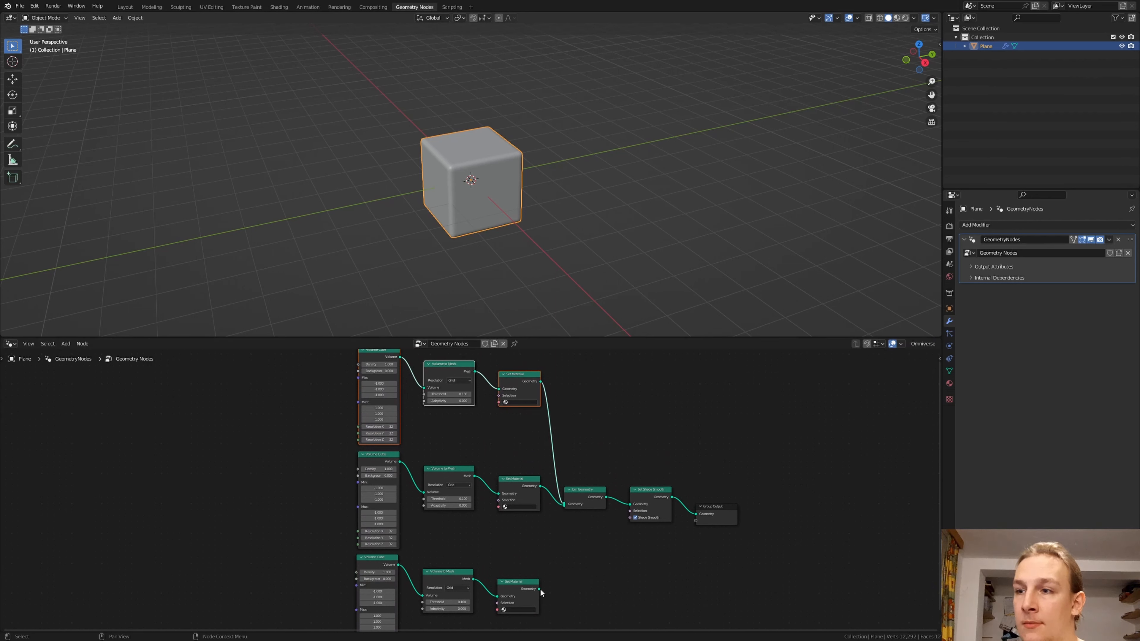
{"action": "left_click_drag", "start_coordinate": [540, 588], "coordinate": [564, 506]}
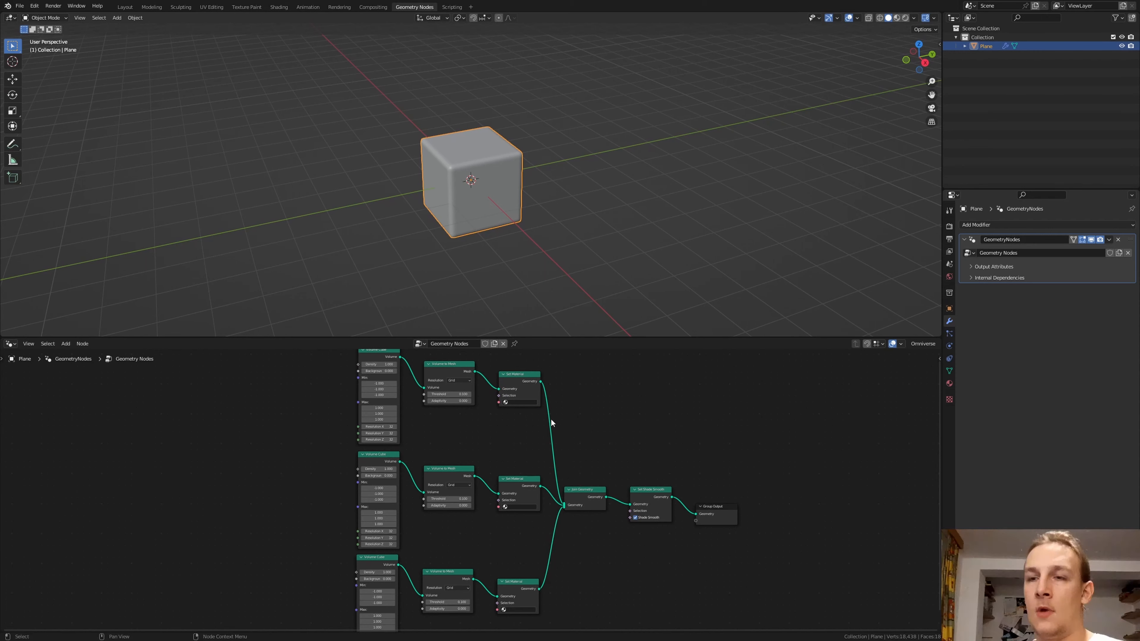
Save the file as Cube in the Abstract_Geometry_Nodes_Cube folder
{"action": "key", "text": "ctrl+s"}
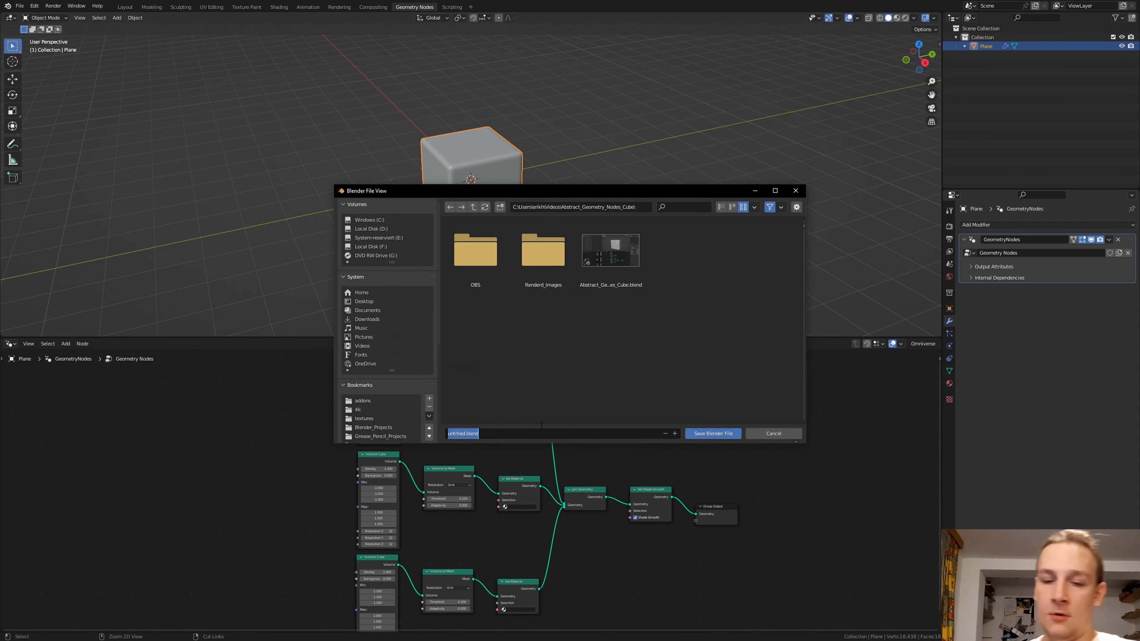
{"action": "type", "text": "Cub"}
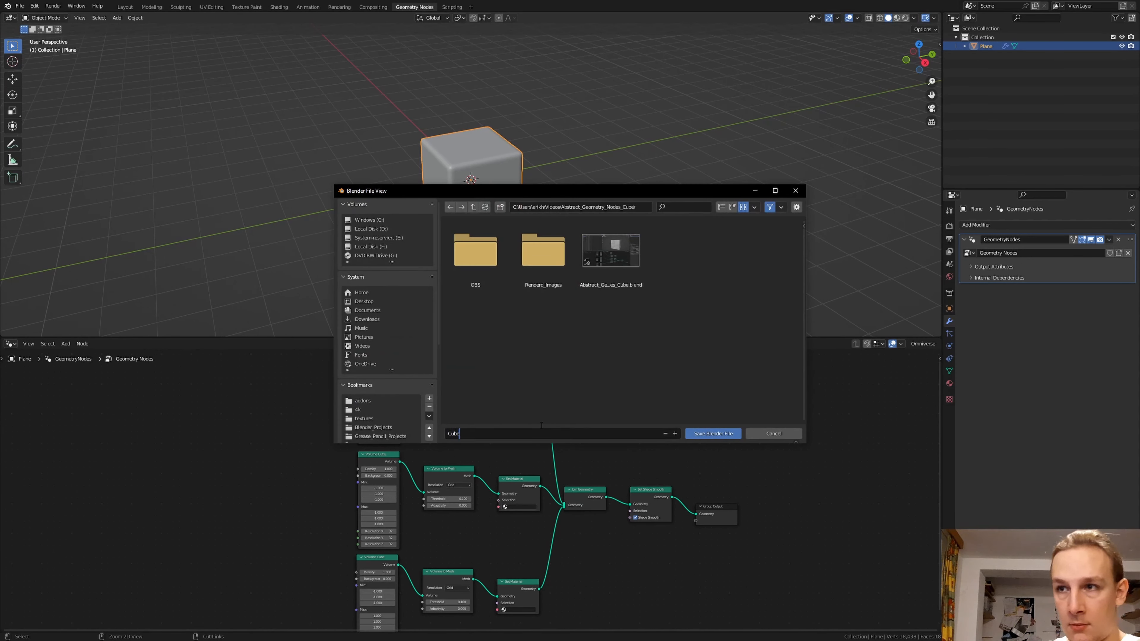
{"action": "type", "text": "e"}
{"action": "key", "text": "Return"}
Set Resolution X, Y and Z to 100 on all three Volume Cube nodes
{"action": "scroll", "coordinate": [541, 424], "scroll_direction": "up", "scroll_amount": 3}
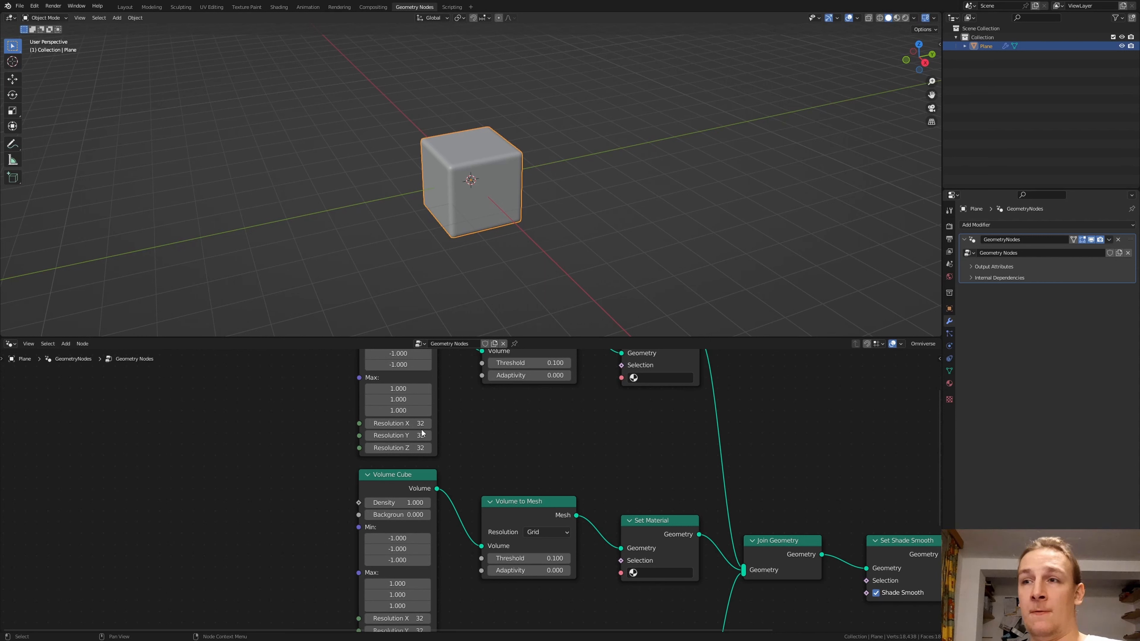
{"action": "left_click_drag", "start_coordinate": [416, 424], "coordinate": [417, 448]}
{"action": "type", "text": "100"}
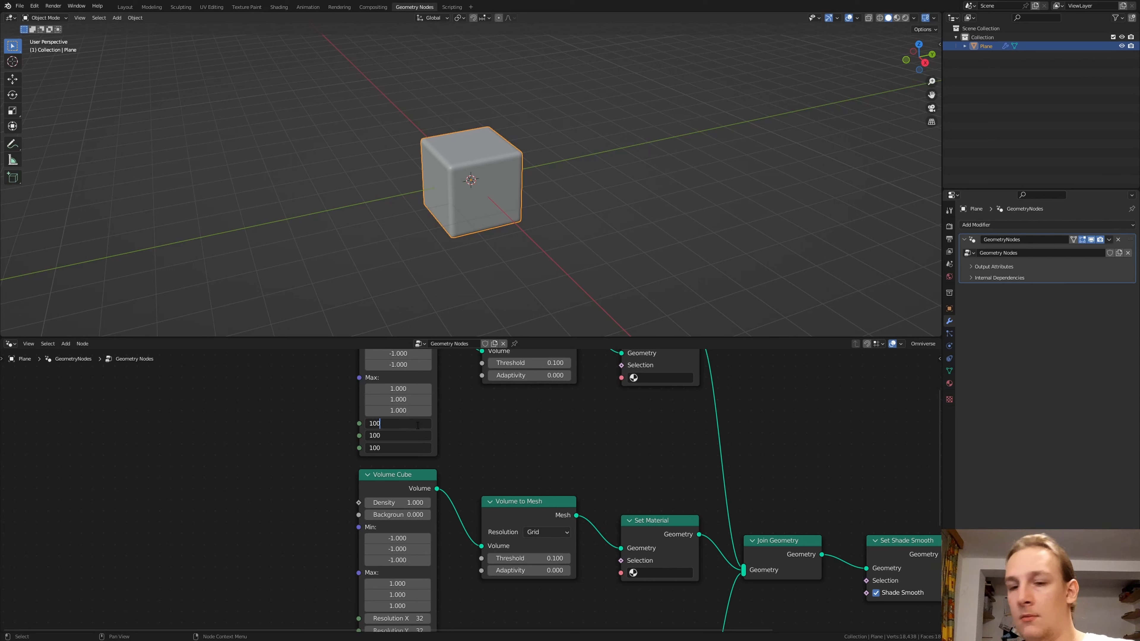
{"action": "key", "text": "Return"}
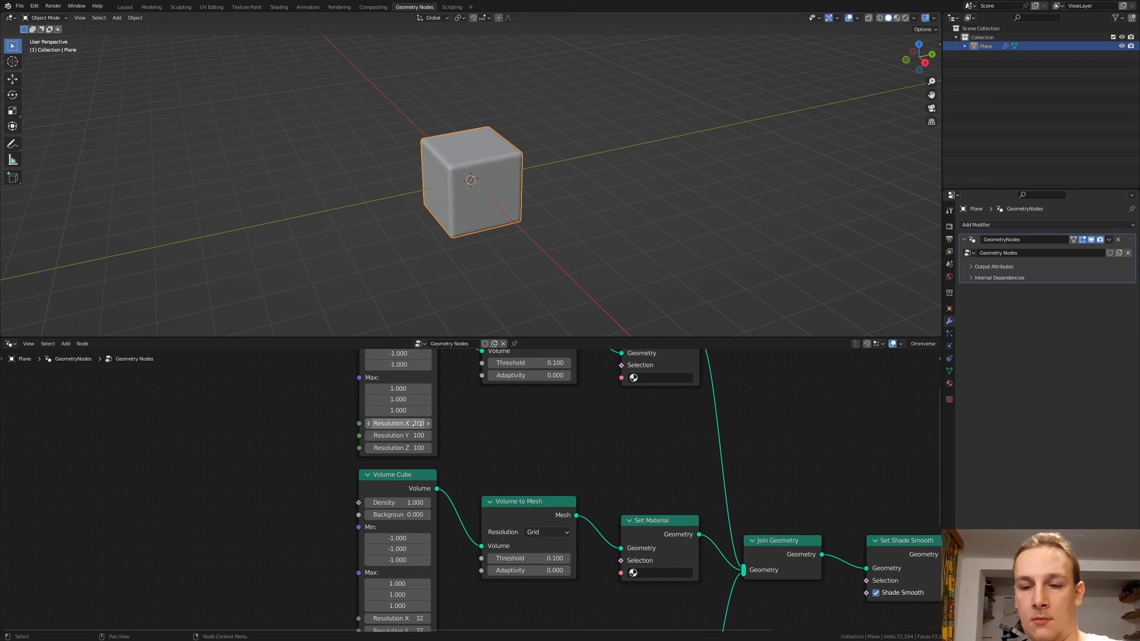
{"action": "scroll", "coordinate": [423, 485], "scroll_direction": "down", "scroll_amount": 6, "text": "shift"}
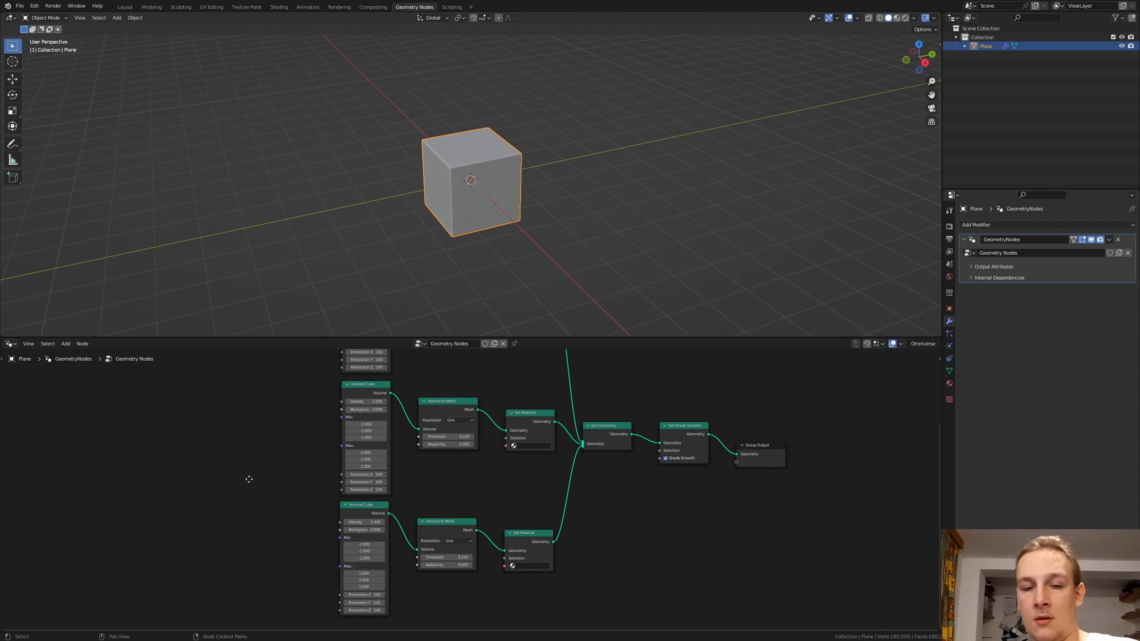
Add a Musgrave Texture node and connect its Height output to the Density of the lowest Volume Cube
{"action": "middle_click_drag", "start_coordinate": [248, 478], "coordinate": [302, 472]}
{"action": "key", "text": "shift+a"}
{"action": "left_click", "coordinate": [302, 439]}
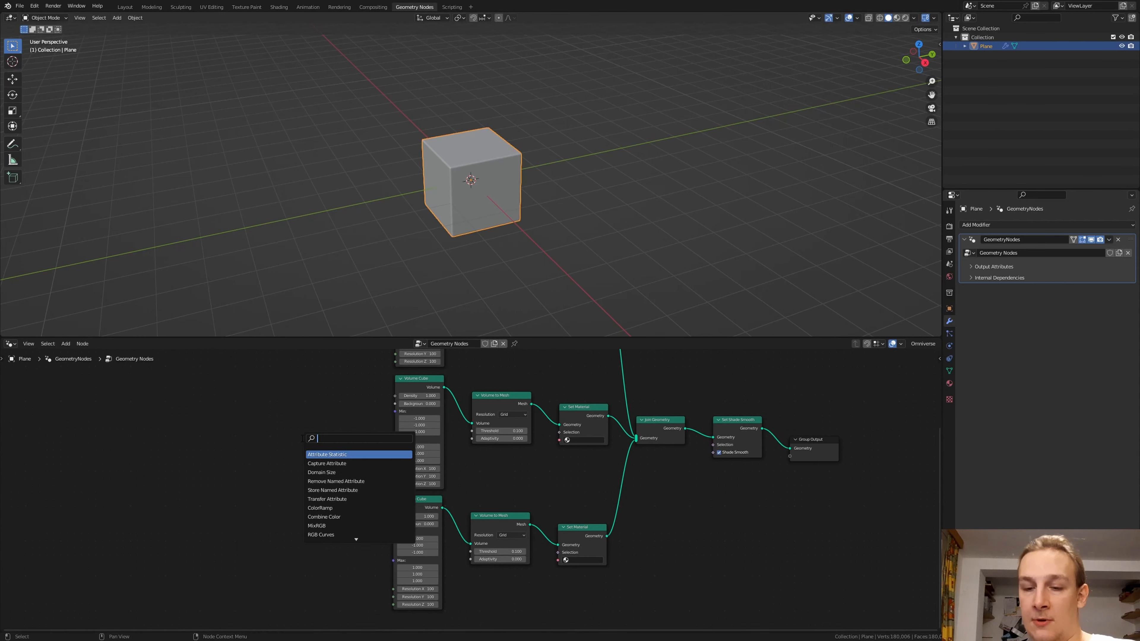
{"action": "type", "text": "musg"}
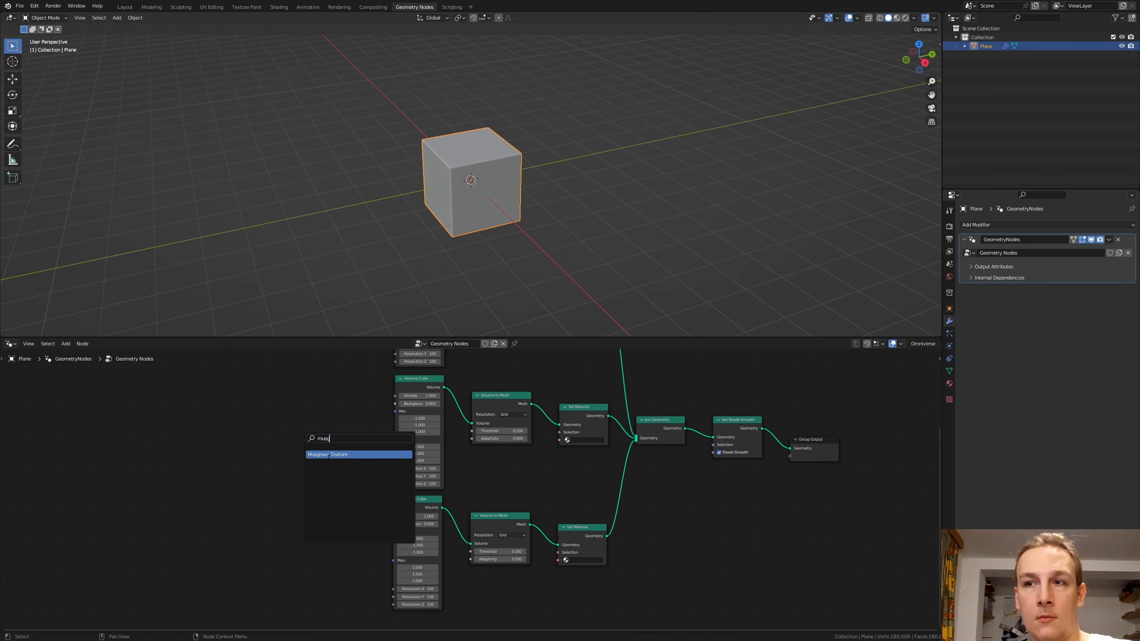
{"action": "left_click", "coordinate": [329, 455]}
{"action": "left_click", "coordinate": [317, 532]}
{"action": "scroll", "coordinate": [316, 532], "scroll_direction": "up", "scroll_amount": 2}
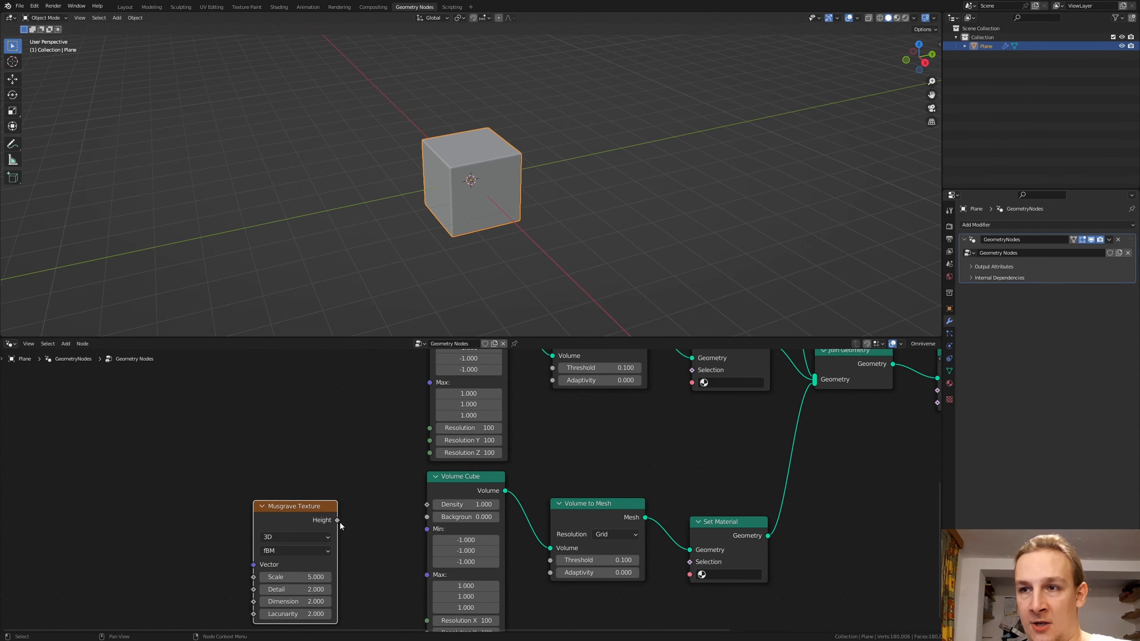
{"action": "left_click_drag", "start_coordinate": [339, 521], "coordinate": [427, 504]}
{"action": "middle_click_drag", "start_coordinate": [431, 506], "coordinate": [416, 461]}
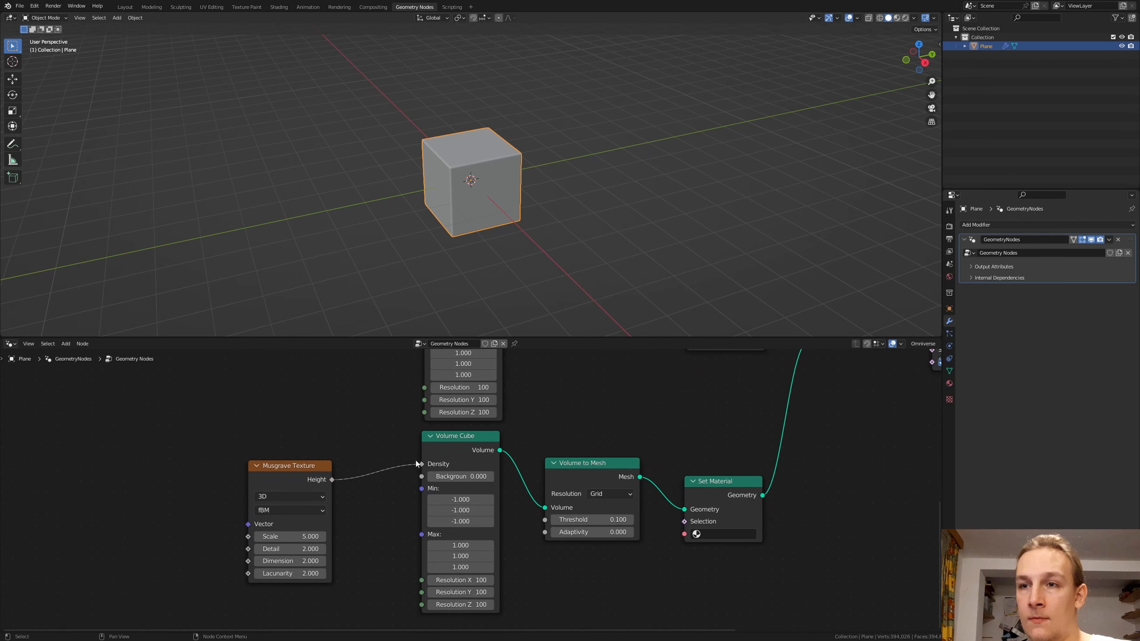
Set the Scale of the Musgrave Texture feeding the lowest Volume Cube to 0
{"action": "left_click", "coordinate": [288, 537]}
{"action": "type", "text": "0"}
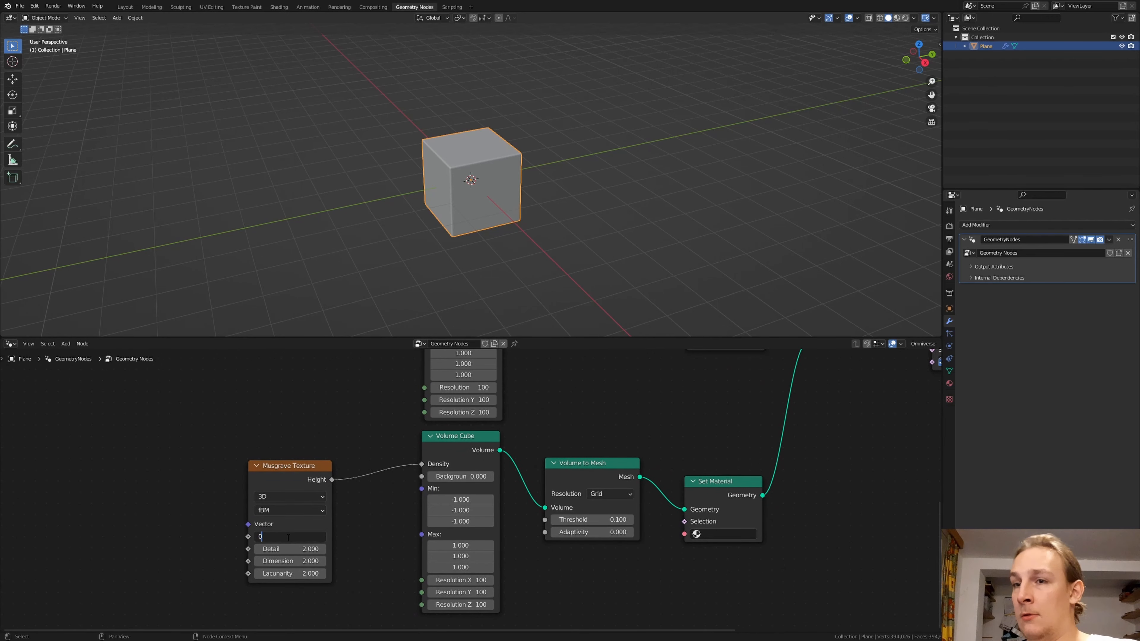
{"action": "key", "text": "Return"}
Duplicate the Musgrave Texture node and connect the copy's Height output to the Density of the middle Volume Cube
{"action": "middle_click_drag", "start_coordinate": [448, 423], "coordinate": [432, 505]}
{"action": "scroll", "coordinate": [407, 484], "scroll_direction": "down", "scroll_amount": 2}
{"action": "scroll", "coordinate": [407, 484], "scroll_direction": "up", "scroll_amount": 1}
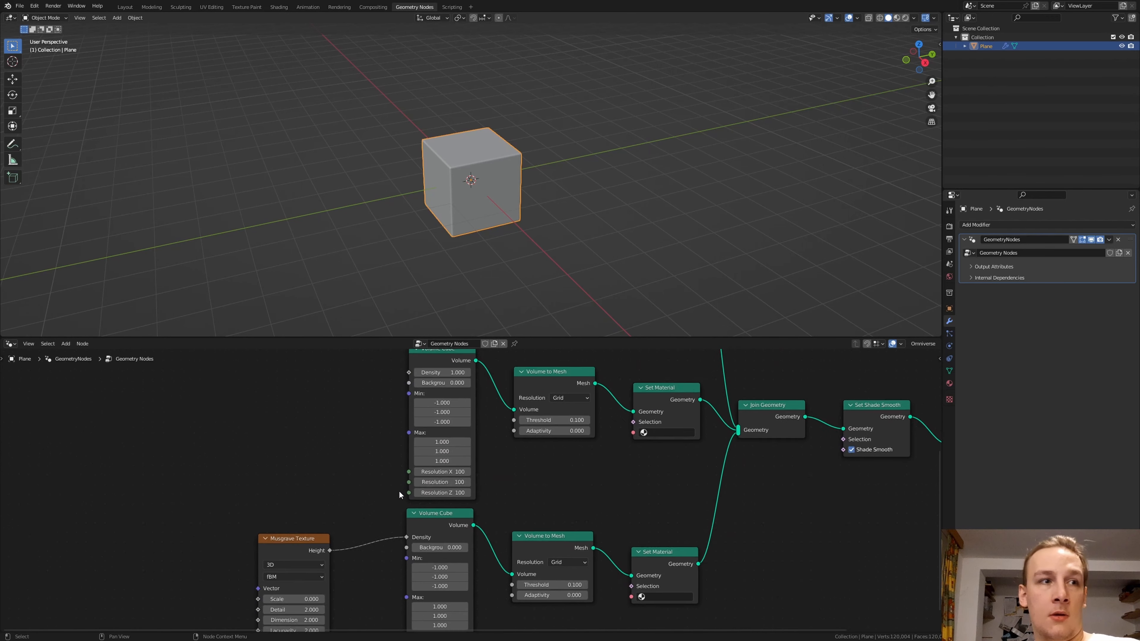
{"action": "key", "text": "shift+d"}
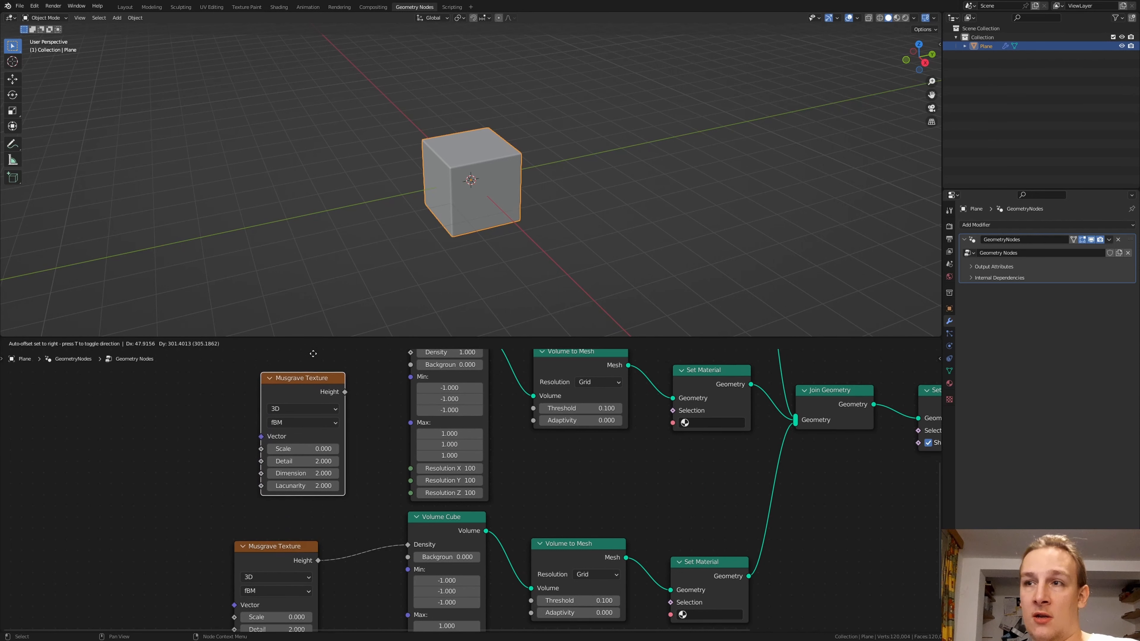
{"action": "left_click", "coordinate": [312, 357]}
{"action": "left_click_drag", "start_coordinate": [345, 392], "coordinate": [410, 388]}
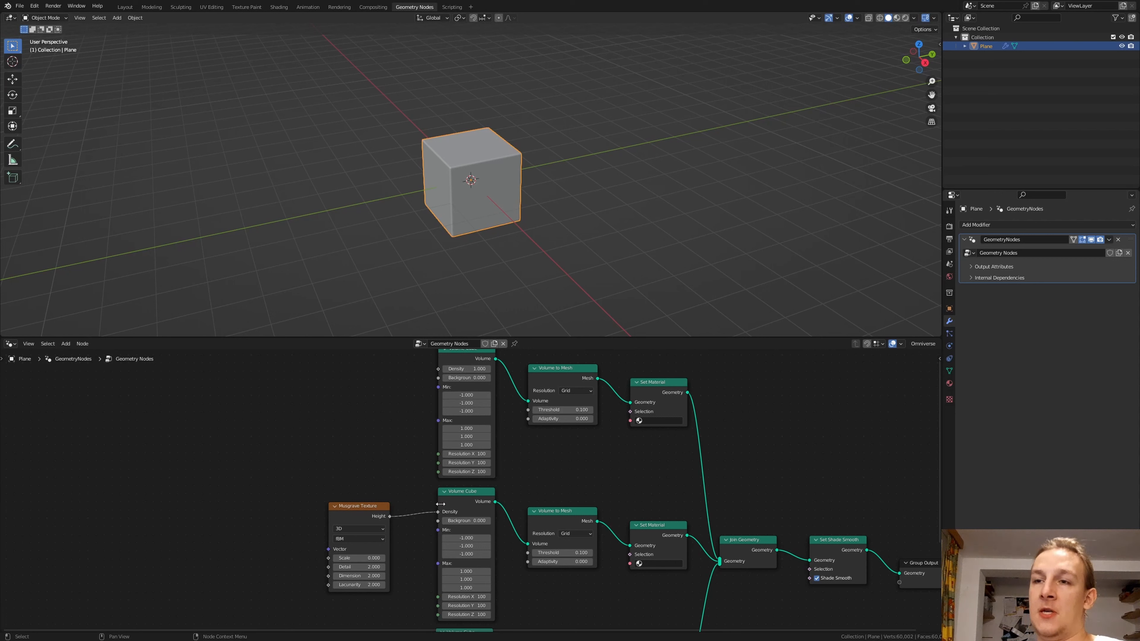
Add a Wave Texture node and connect its Color output to the Density of the uppermost Volume Cube
{"action": "middle_click_drag", "start_coordinate": [401, 458], "coordinate": [406, 512]}
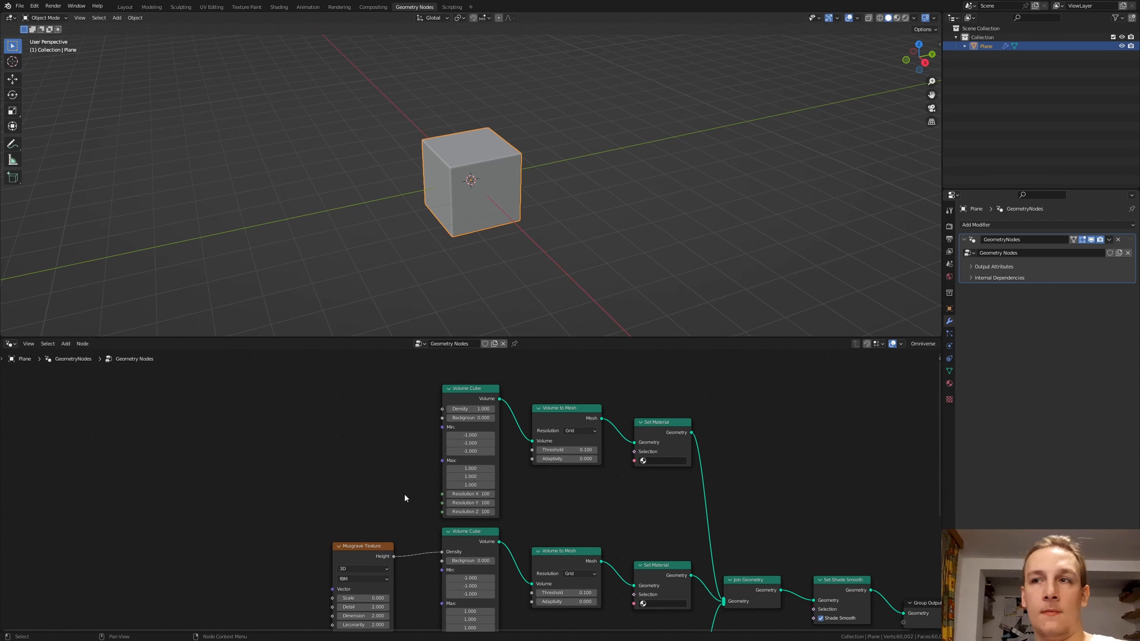
{"action": "middle_click_drag", "start_coordinate": [395, 446], "coordinate": [408, 498]}
{"action": "key", "text": "shift+a"}
{"action": "left_click", "coordinate": [384, 439]}
{"action": "type", "text": "wav"}
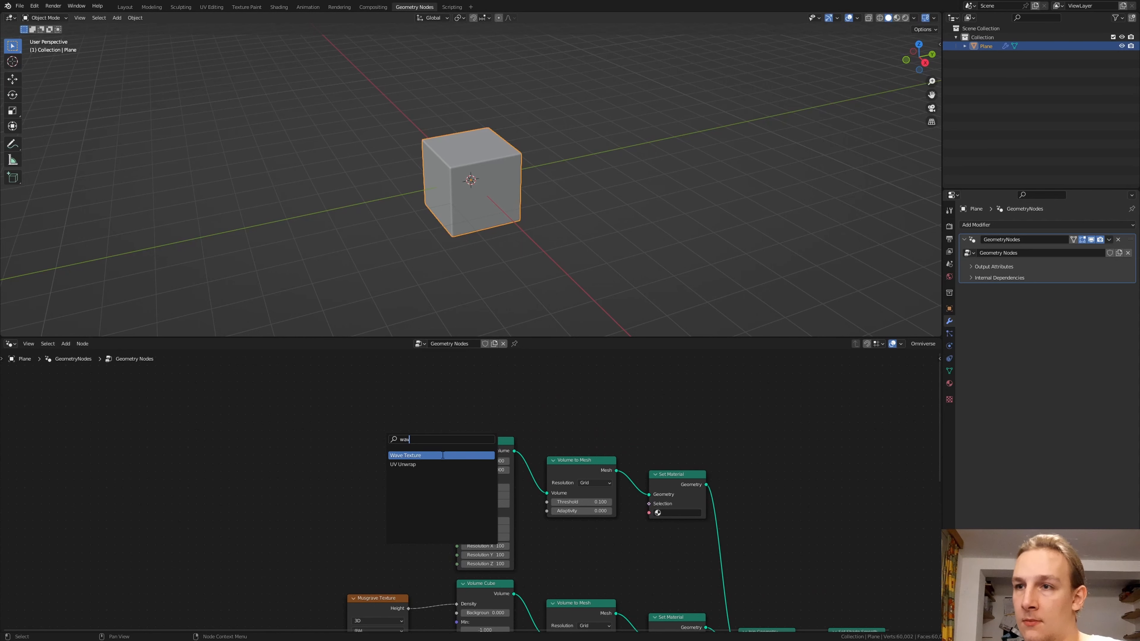
{"action": "left_click", "coordinate": [442, 455]}
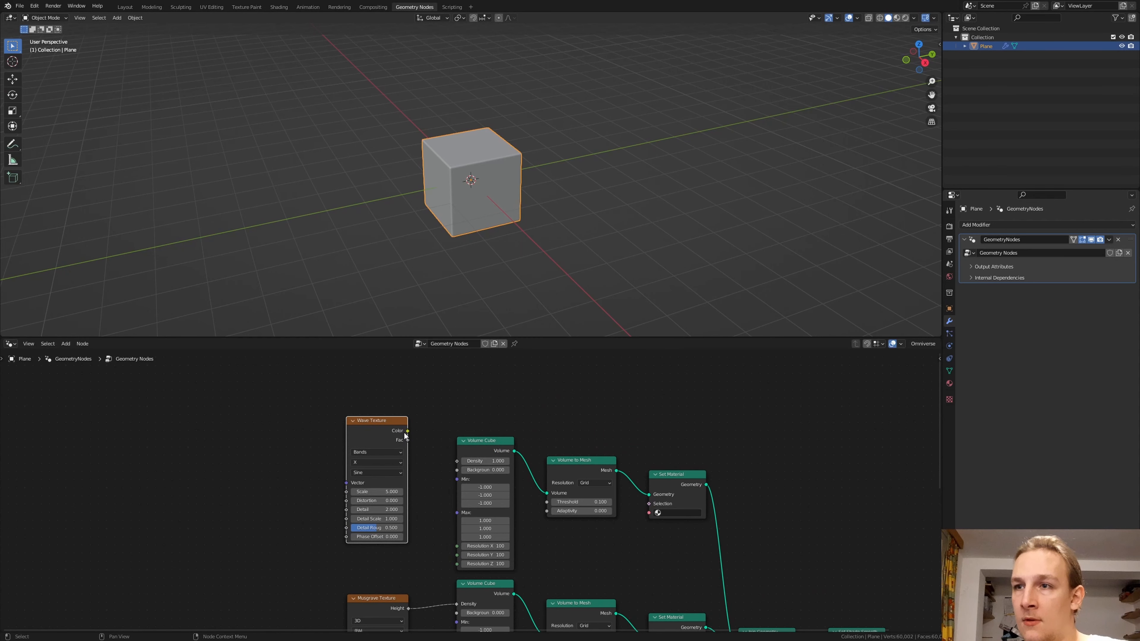
{"action": "left_click_drag", "start_coordinate": [408, 431], "coordinate": [462, 461]}
Split off a new area between the 3D viewport and the node editor and make it a Timeline
{"action": "scroll", "coordinate": [483, 220], "scroll_direction": "up", "scroll_amount": 4}
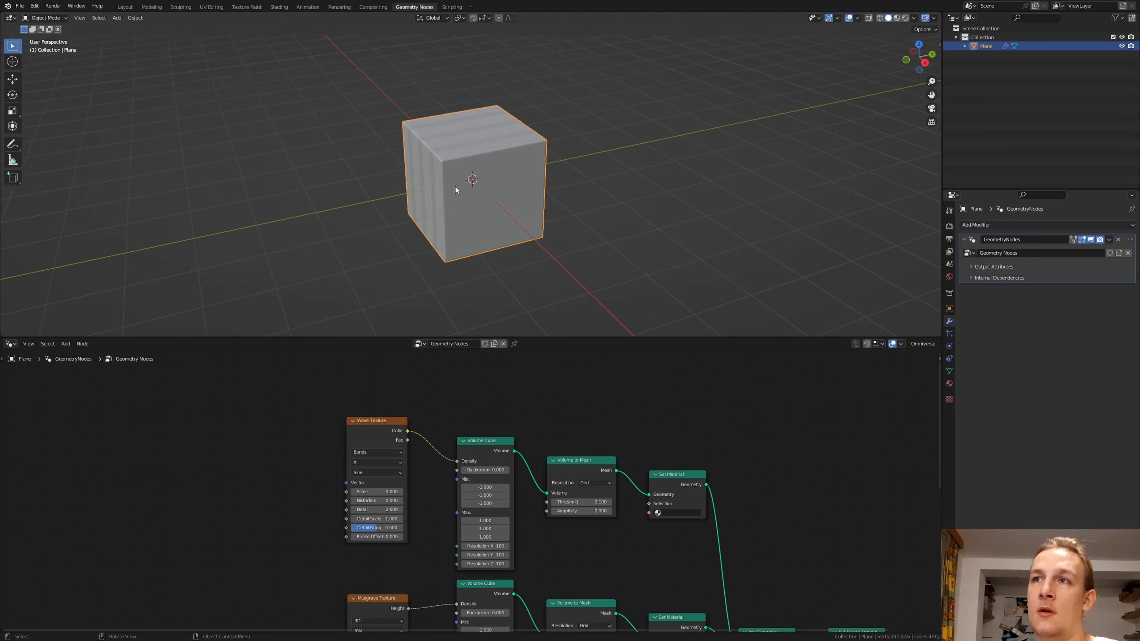
{"action": "left_click_drag", "start_coordinate": [3, 335], "coordinate": [9, 301]}
{"action": "left_click", "coordinate": [11, 305]}
{"action": "left_click", "coordinate": [144, 340]}
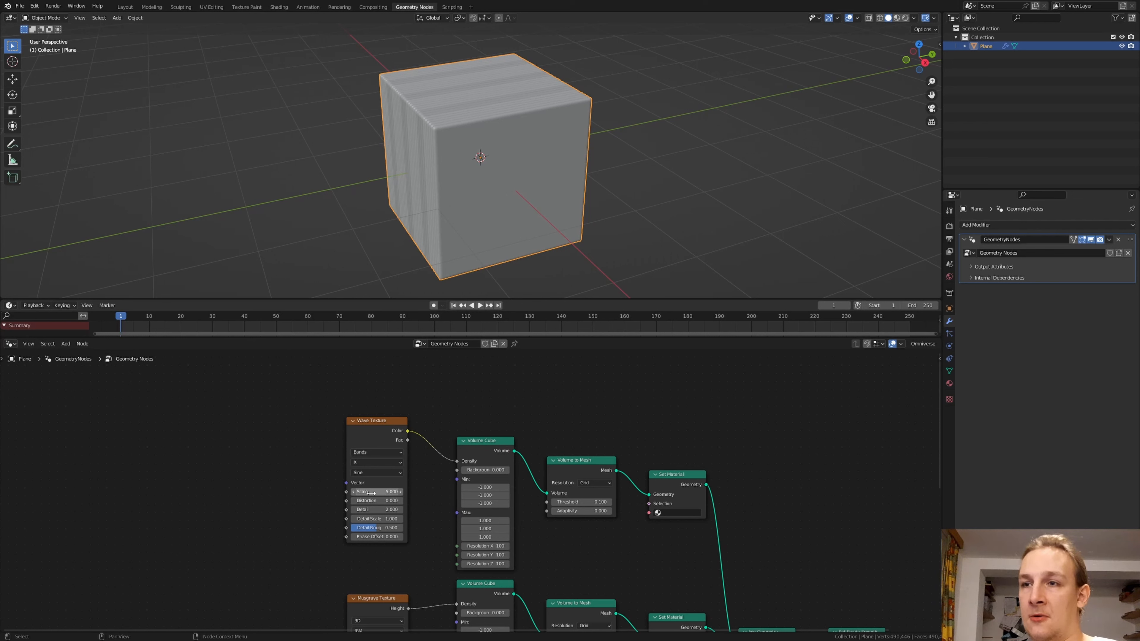
Set the Wave Texture's Scale to 0
{"action": "double_click", "coordinate": [383, 492]}
{"action": "type", "text": "0"}
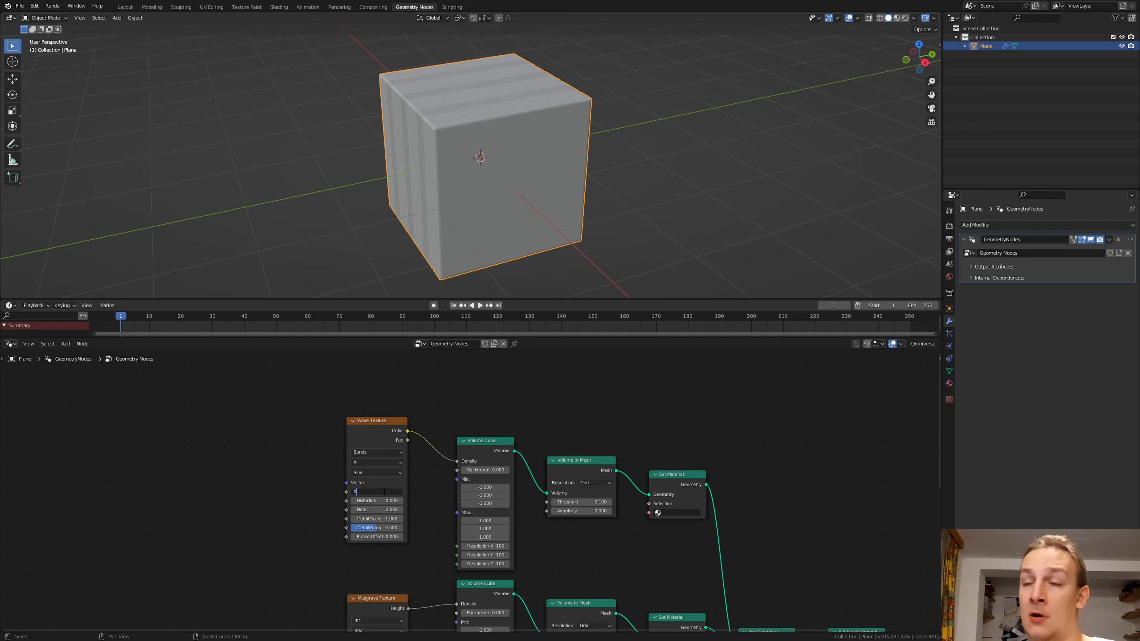
{"action": "key", "text": "Return"}
Set the animation's end frame to 100
{"action": "left_click", "coordinate": [918, 306]}
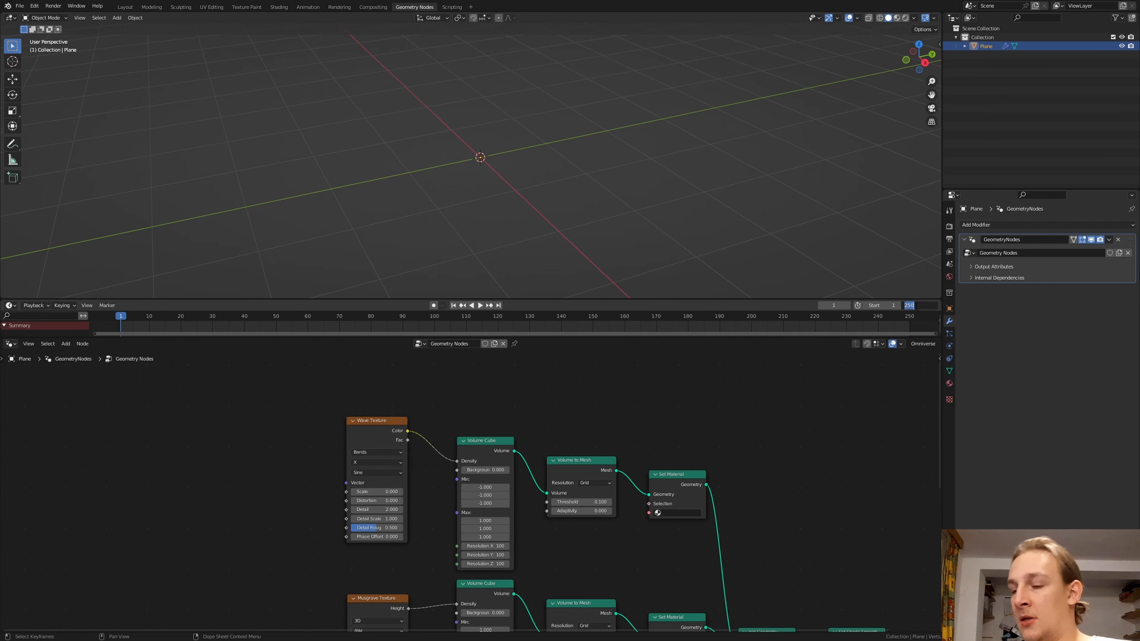
{"action": "type", "text": "100"}
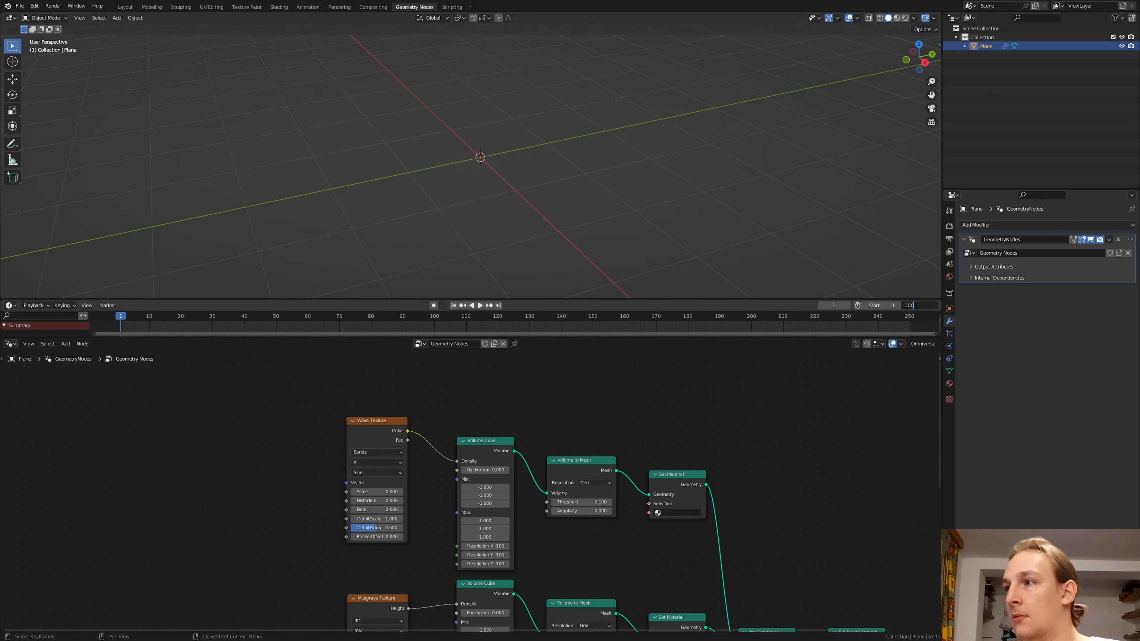
{"action": "key", "text": "Return"}
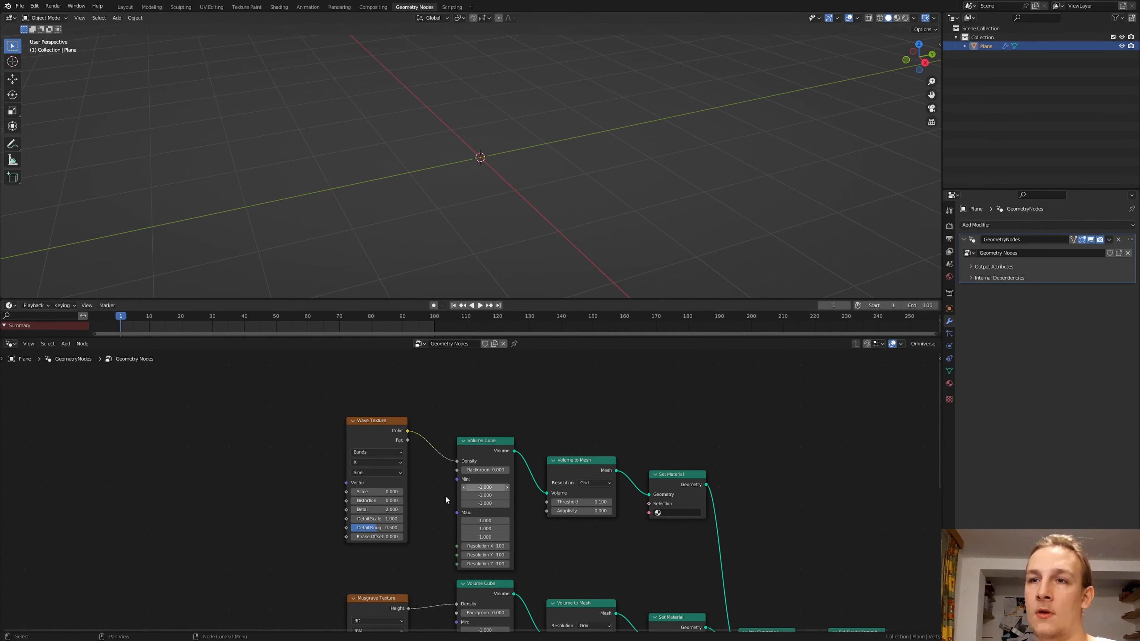
Insert keyframes at frame 1 on the Scale of the Wave Texture and both Musgrave Textures
{"action": "middle_click_drag", "start_coordinate": [379, 509], "coordinate": [399, 482]}
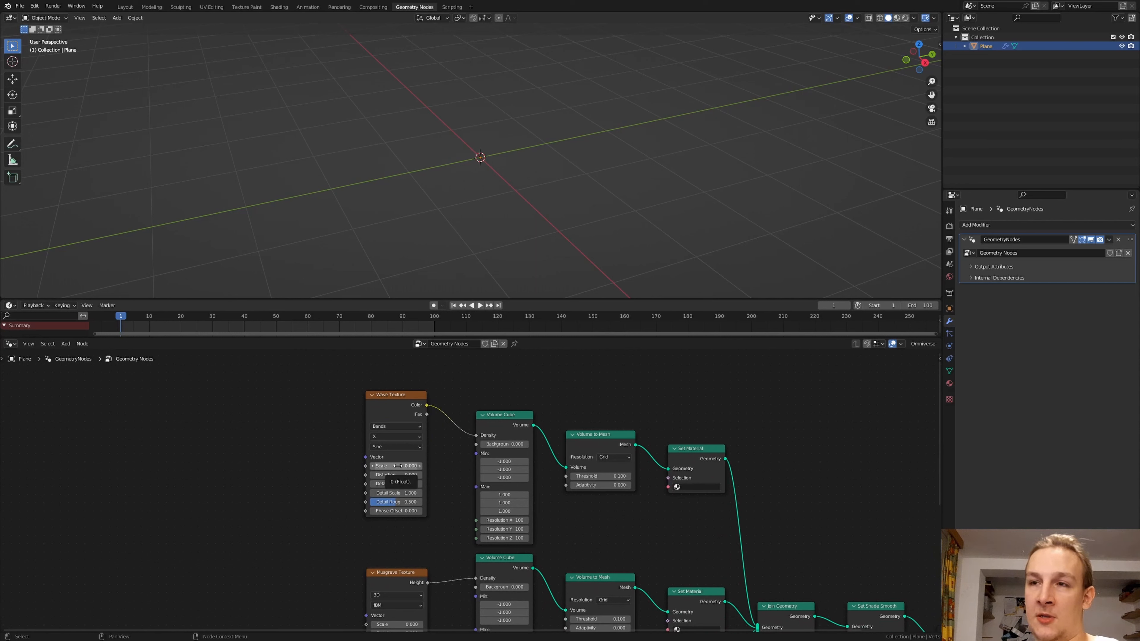
{"action": "middle_click_drag", "start_coordinate": [417, 542], "coordinate": [439, 415]}
{"action": "key", "text": "i"}
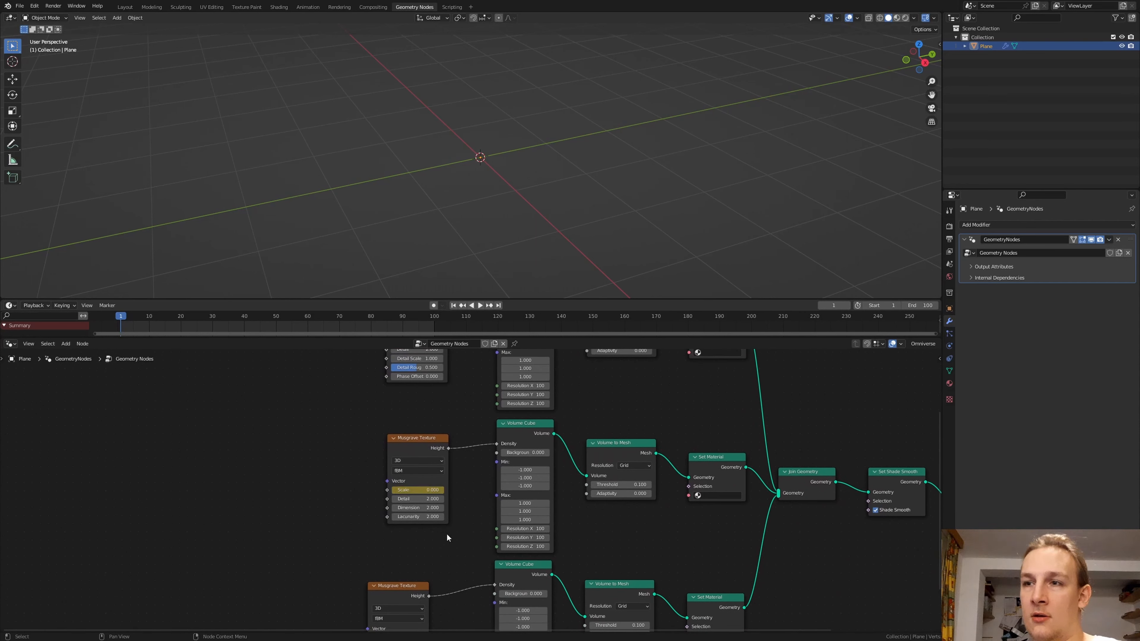
{"action": "middle_click_drag", "start_coordinate": [447, 532], "coordinate": [451, 472]}
{"action": "key", "text": "i"}
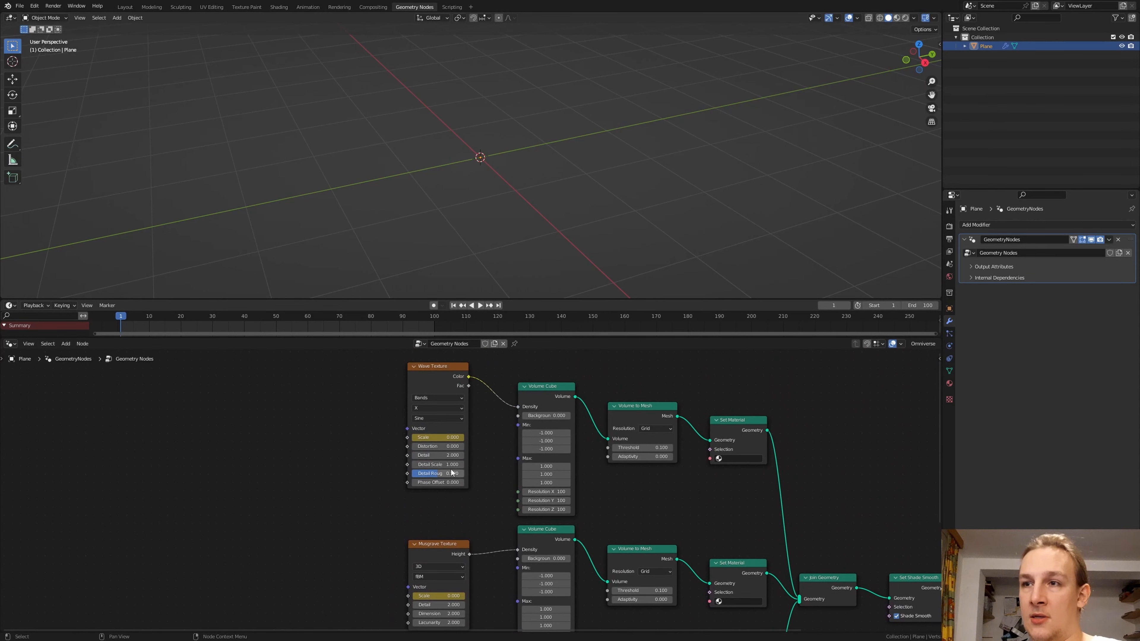
Set the Wave Texture's Distortion to 13
{"action": "left_click", "coordinate": [444, 447]}
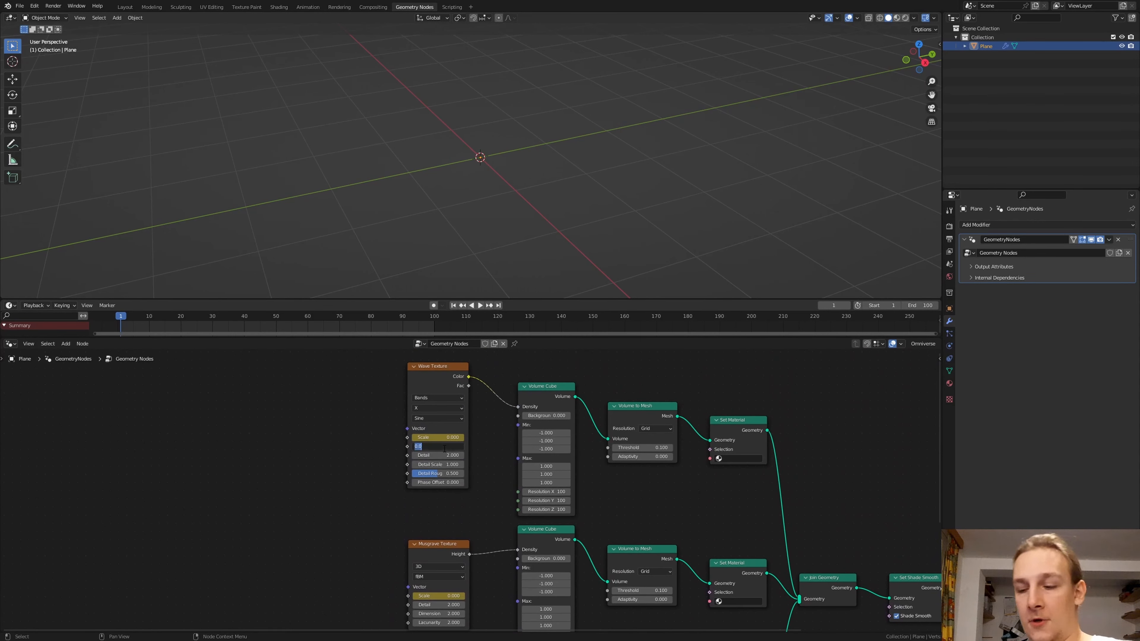
{"action": "type", "text": "13"}
{"action": "key", "text": "Return"}
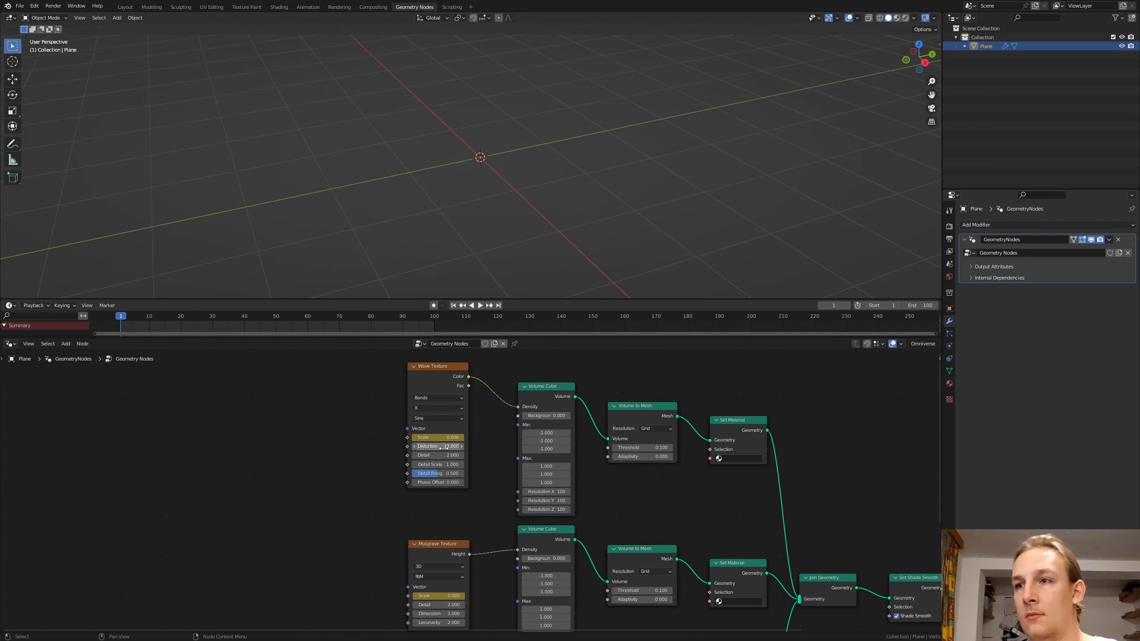
Go to frame 100, set the Wave Texture's Scale to 5 and keyframe it
{"action": "left_click", "coordinate": [499, 306]}
{"action": "left_click", "coordinate": [445, 437]}
{"action": "type", "text": "5"}
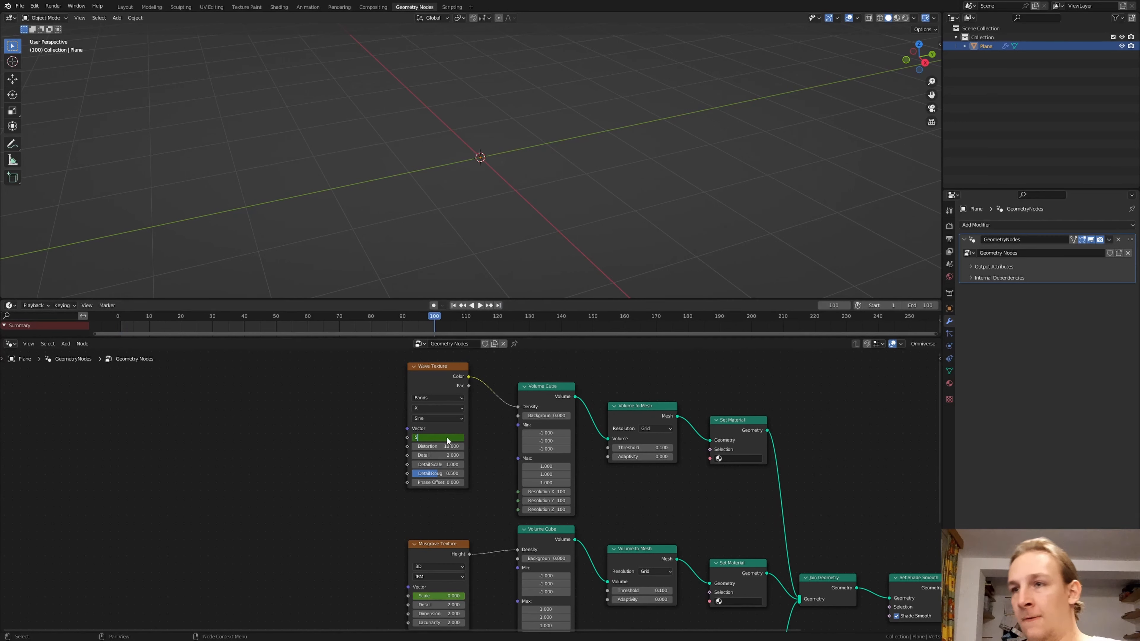
{"action": "key", "text": "Return"}
{"action": "key", "text": "i"}
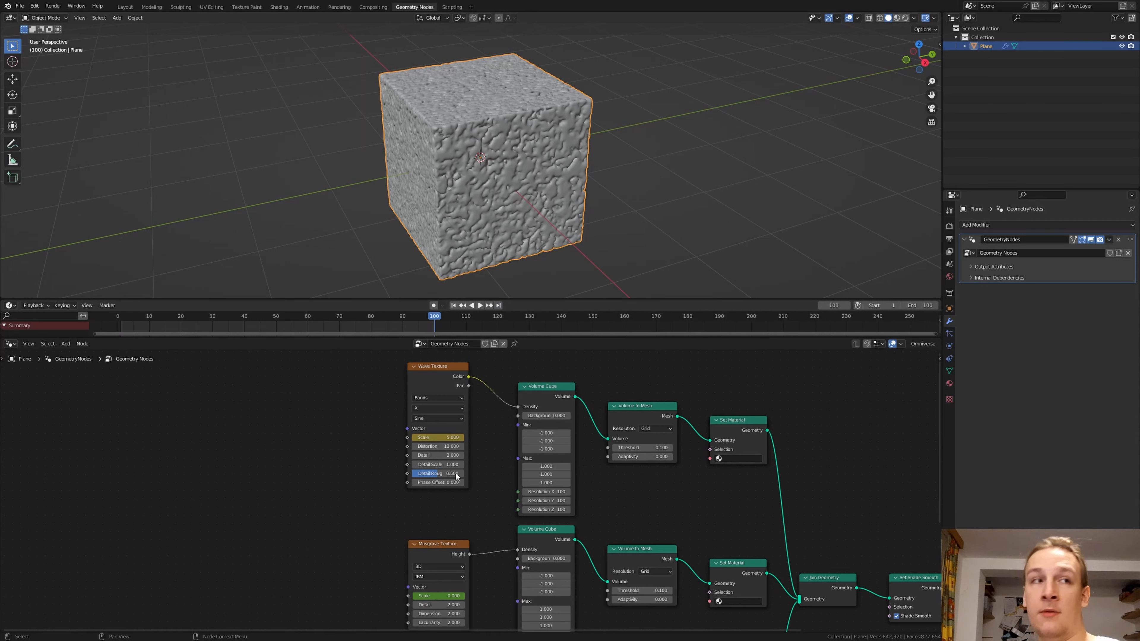
Set the middle Musgrave Texture's Scale to 1 at frame 100
{"action": "middle_click_drag", "start_coordinate": [462, 552], "coordinate": [478, 464]}
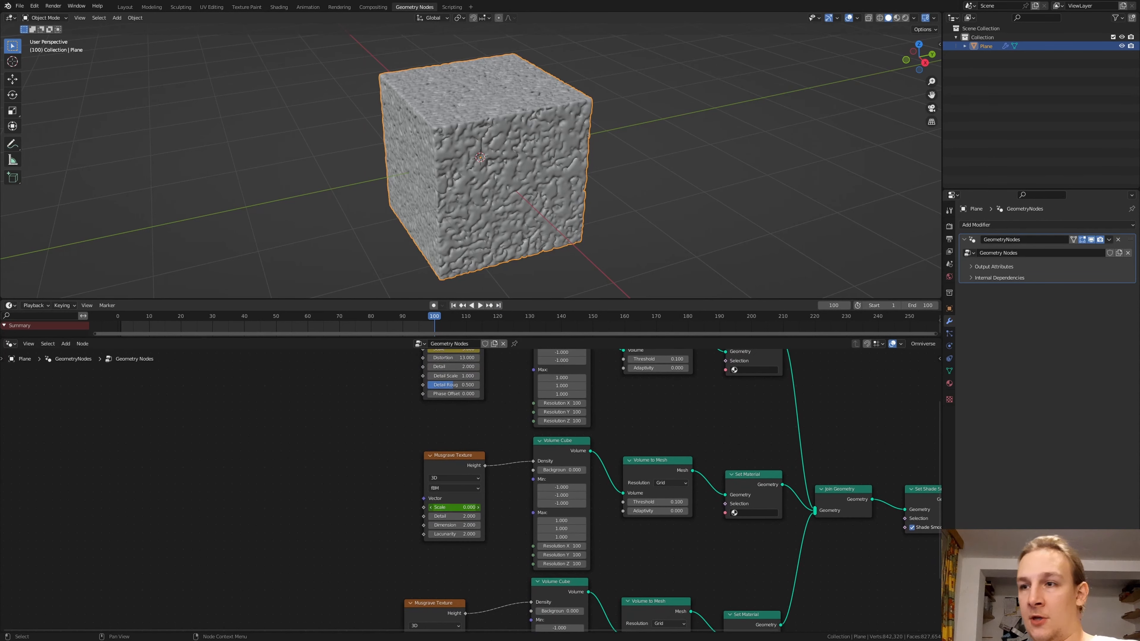
{"action": "left_click", "coordinate": [469, 507]}
{"action": "type", "text": "1"}
{"action": "key", "text": "Return"}
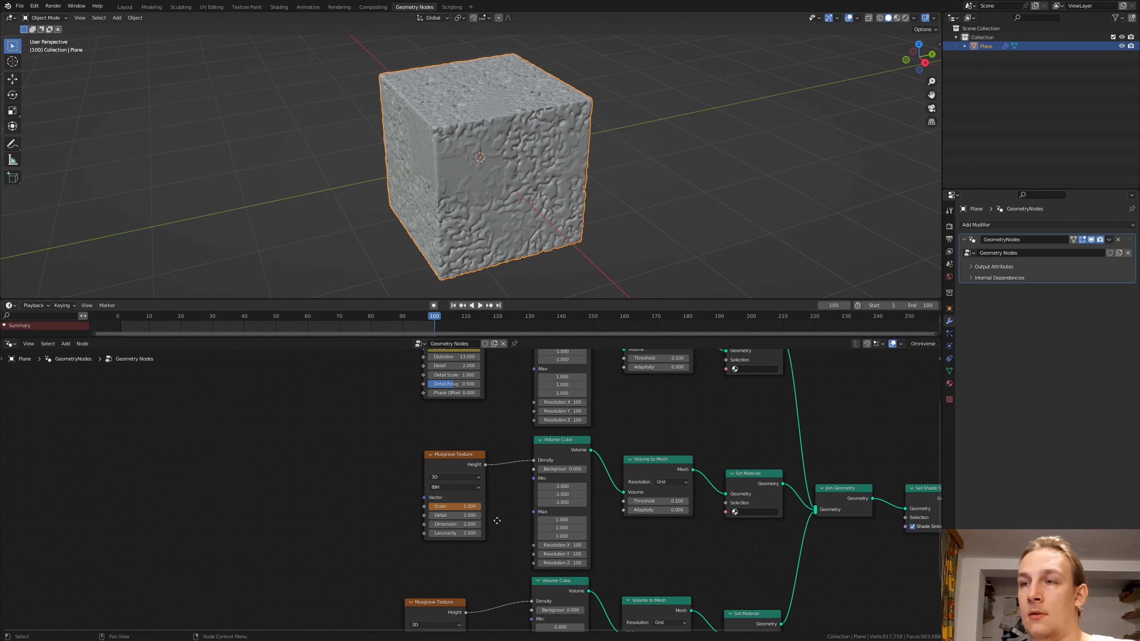
Set the lowest Musgrave Texture's Scale to 1.6 and keyframe both Musgrave Scale values at frame 100
{"action": "middle_click_drag", "start_coordinate": [481, 581], "coordinate": [509, 485]}
{"action": "left_click", "coordinate": [475, 559]}
{"action": "type", "text": "1"}
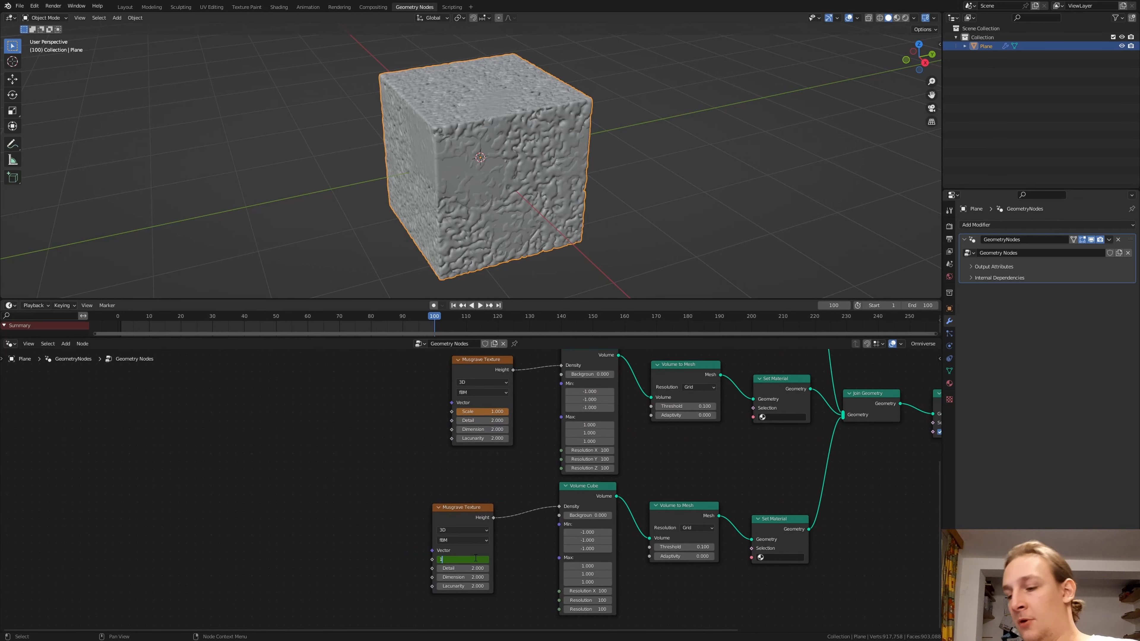
{"action": "type", "text": ".6"}
{"action": "key", "text": "Return"}
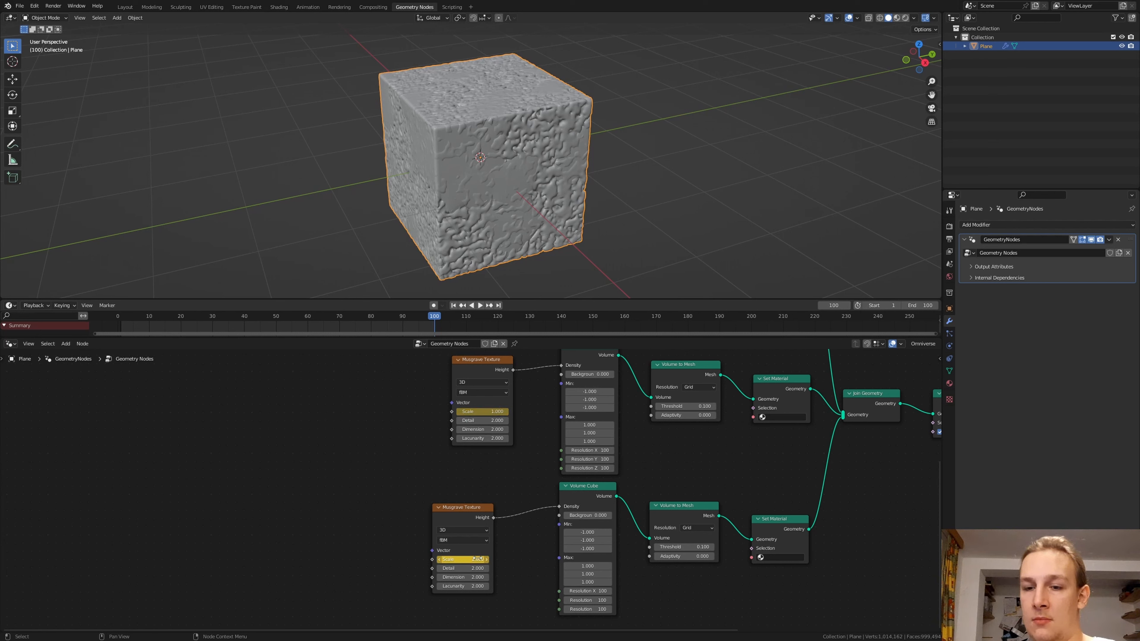
Save the file and preview the cube animation from another angle
{"action": "key", "text": "ctrl+s"}
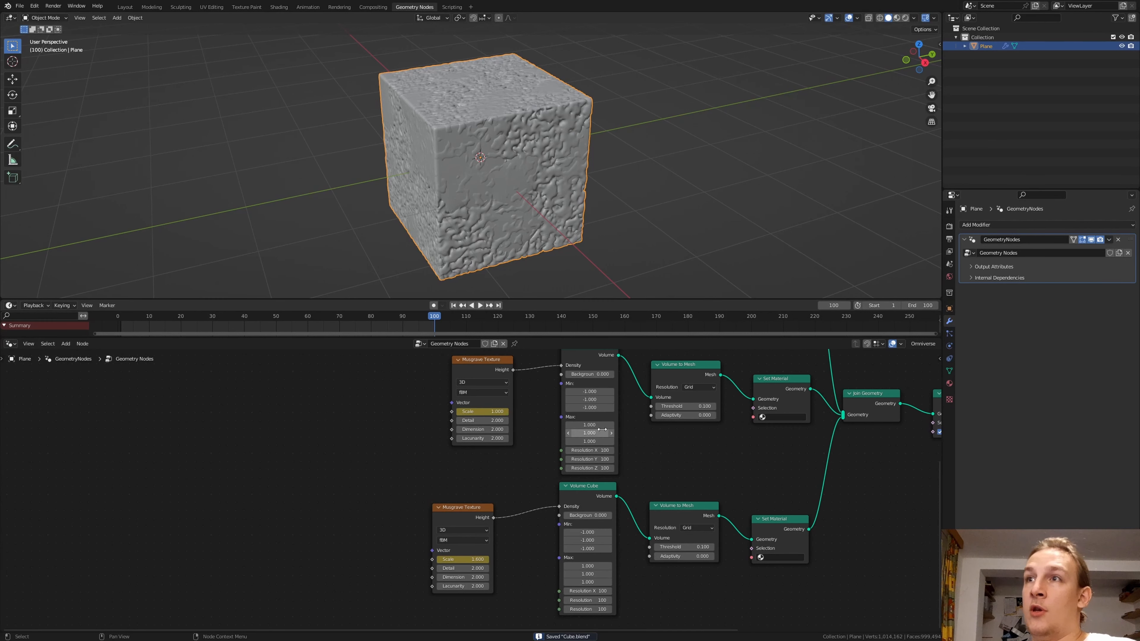
{"action": "key", "text": "space"}
{"action": "middle_click_drag", "start_coordinate": [436, 189], "coordinate": [671, 184]}
{"action": "key", "text": "Escape"}
Create three new materials in separate material slots on the Plane object
{"action": "left_click", "coordinate": [949, 383]}
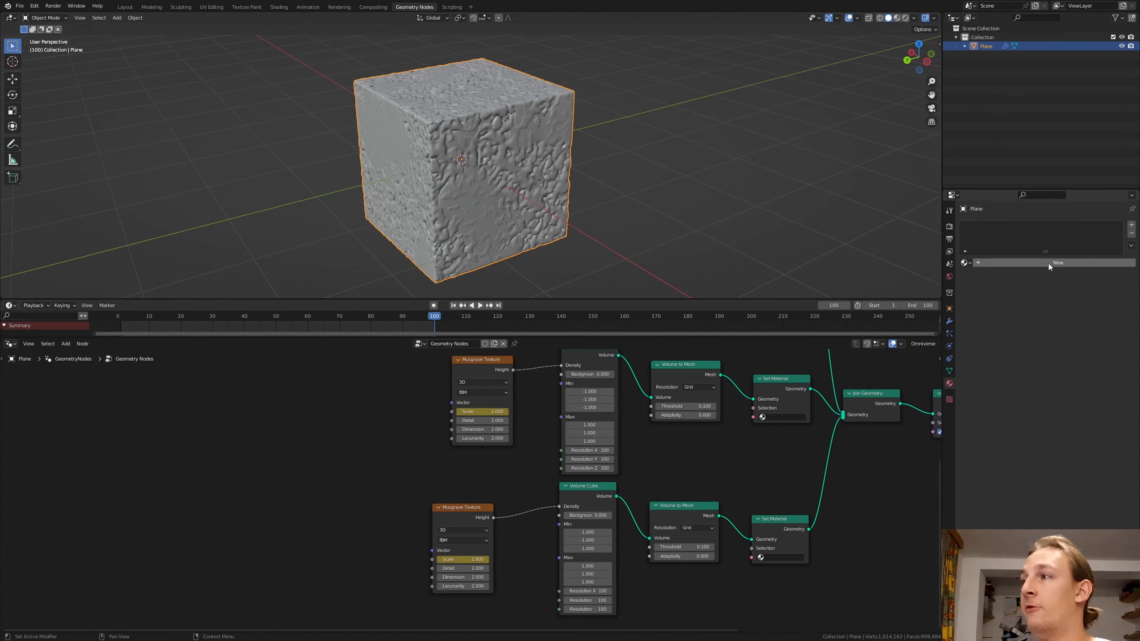
{"action": "left_click", "coordinate": [1051, 262]}
{"action": "left_click", "coordinate": [1131, 225]}
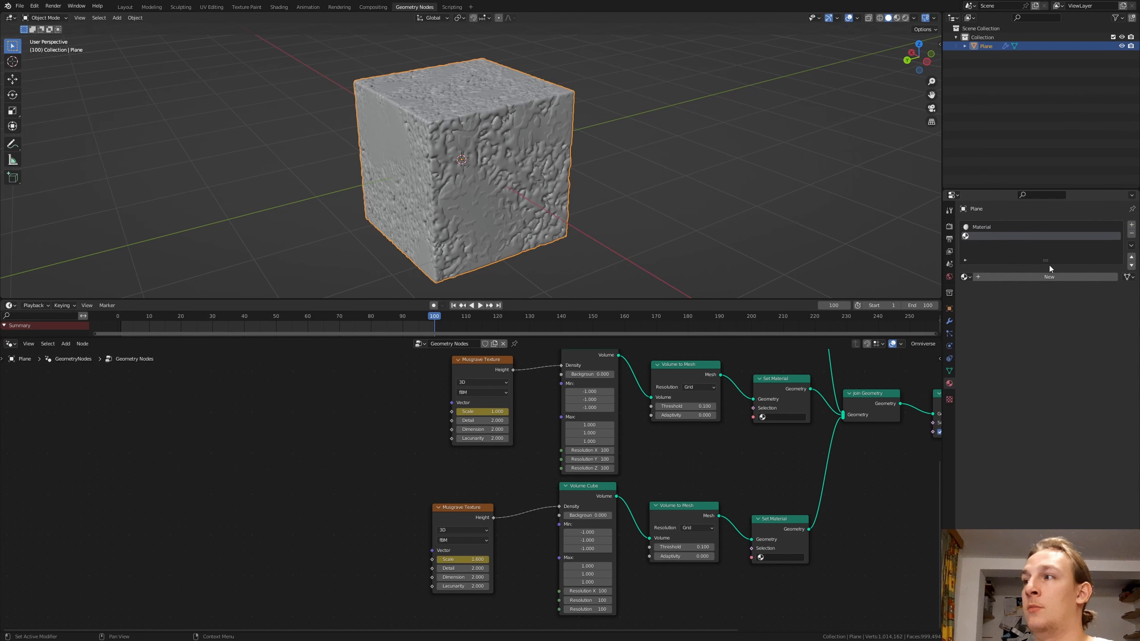
{"action": "left_click", "coordinate": [1043, 277]}
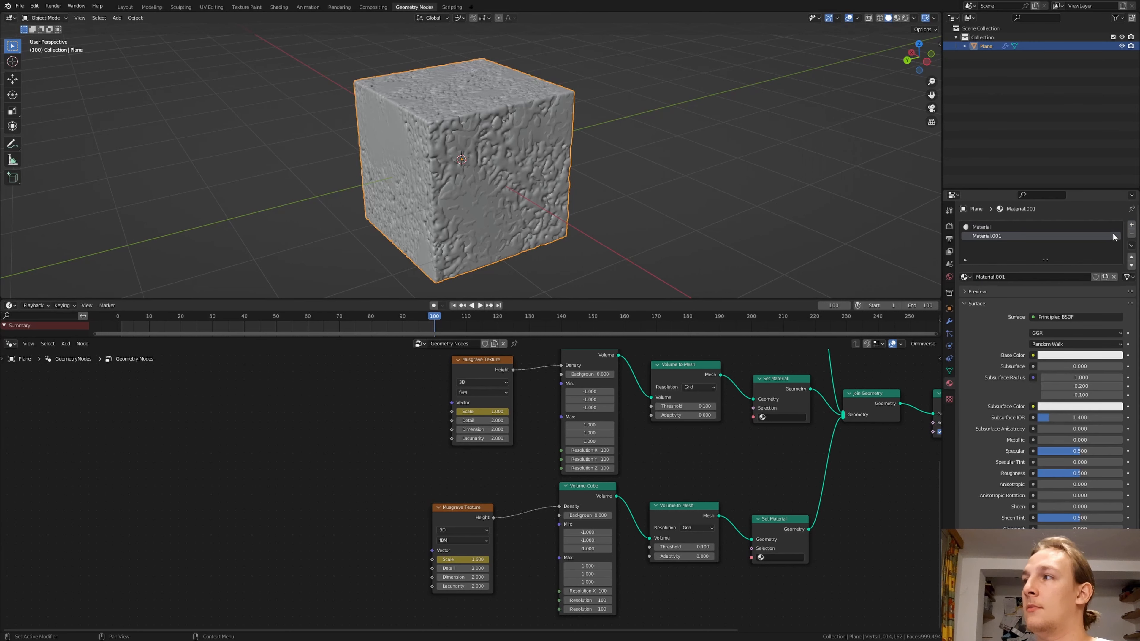
{"action": "left_click", "coordinate": [1132, 225]}
{"action": "left_click", "coordinate": [1062, 279]}
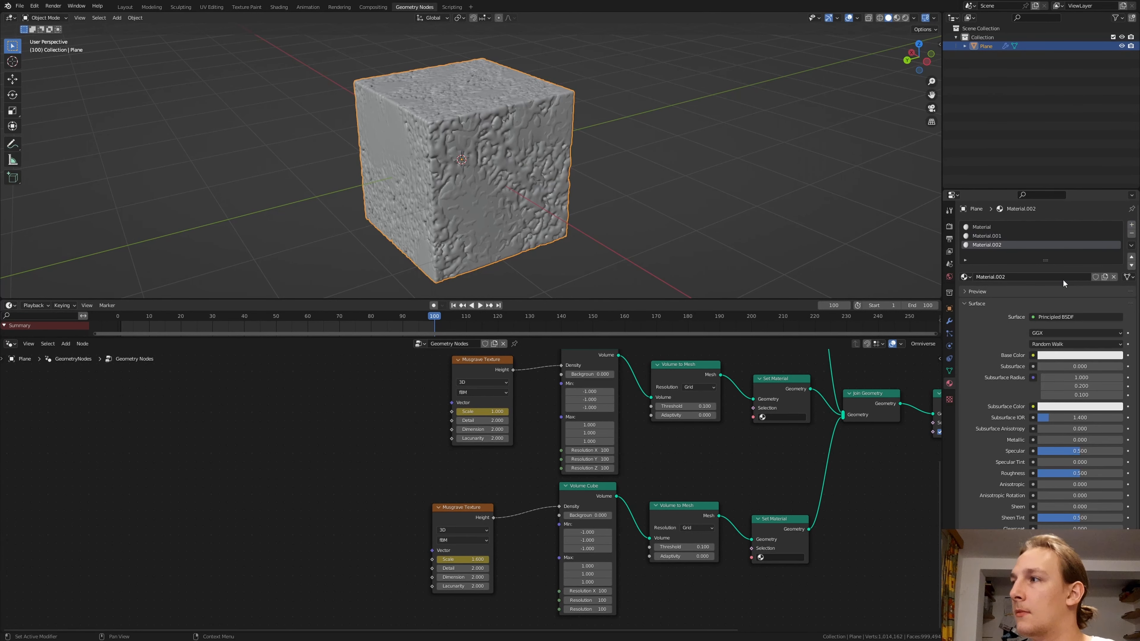
Rename the three materials Gold, Gold2 and Glass in slot order
{"action": "left_click", "coordinate": [990, 228]}
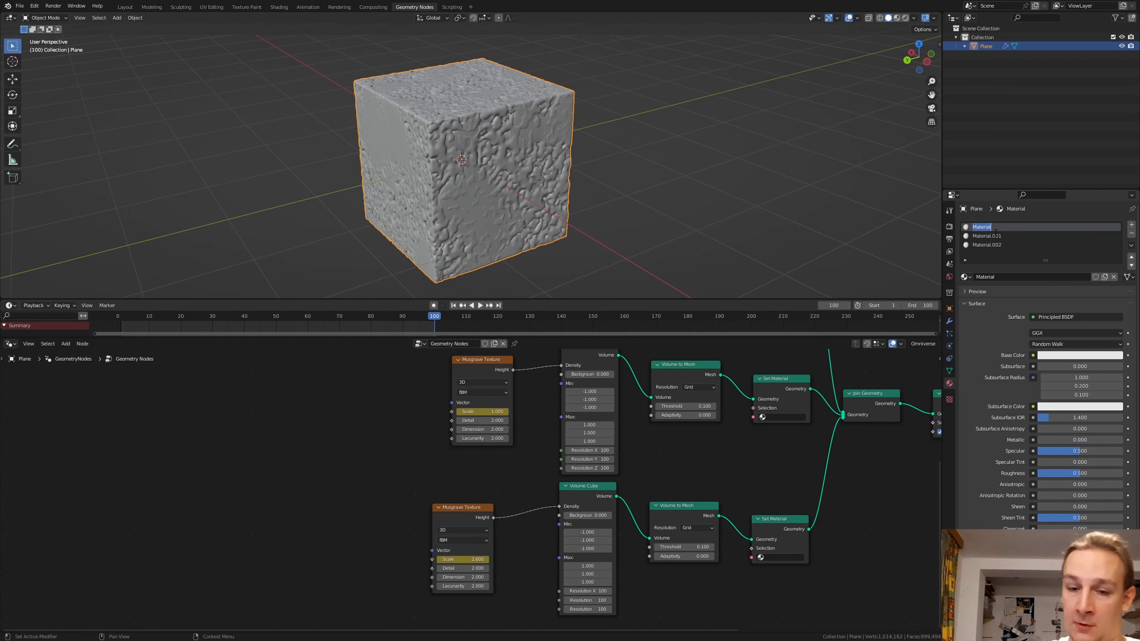
{"action": "type", "text": "Gold"}
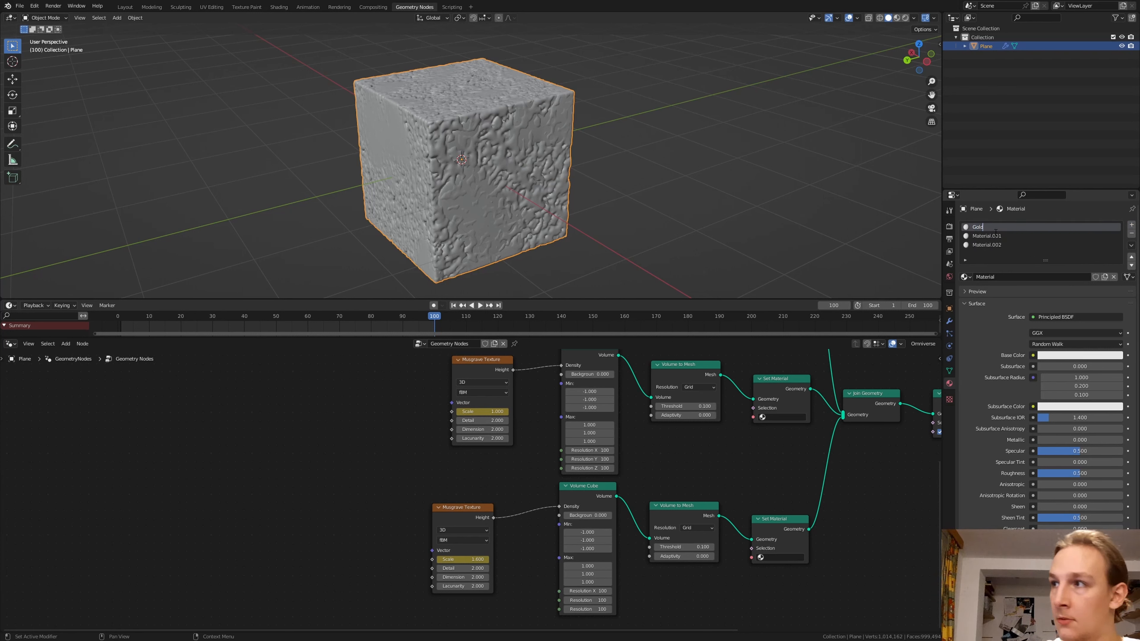
{"action": "double_click", "coordinate": [995, 235]}
{"action": "type", "text": "G"}
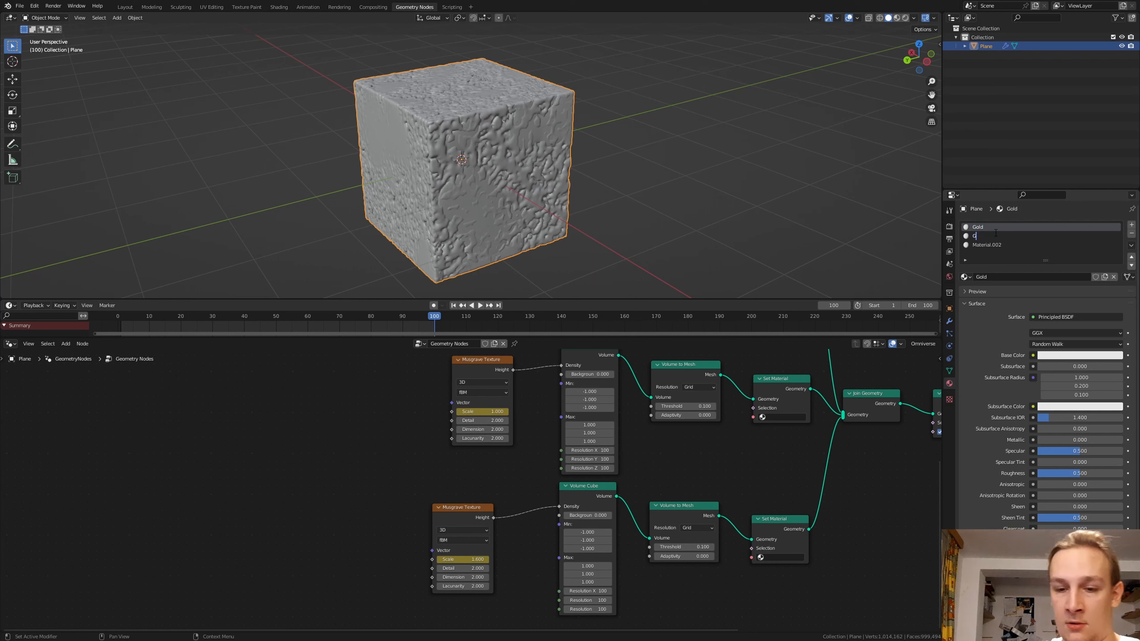
{"action": "type", "text": "old2"}
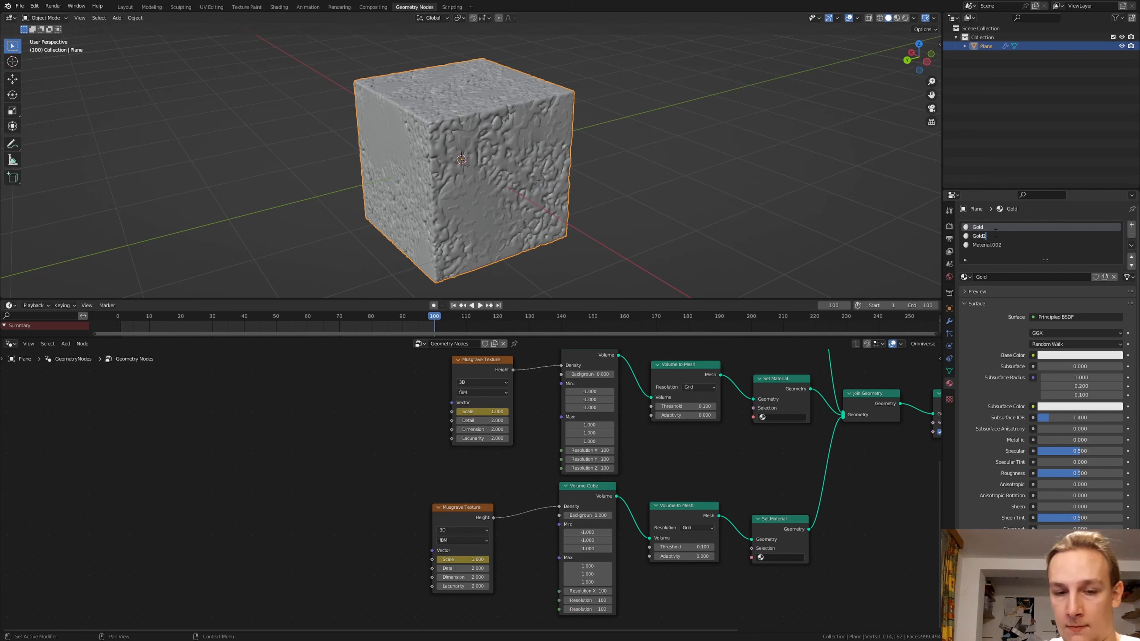
{"action": "key", "text": "Tab"}
{"action": "type", "text": "G"}
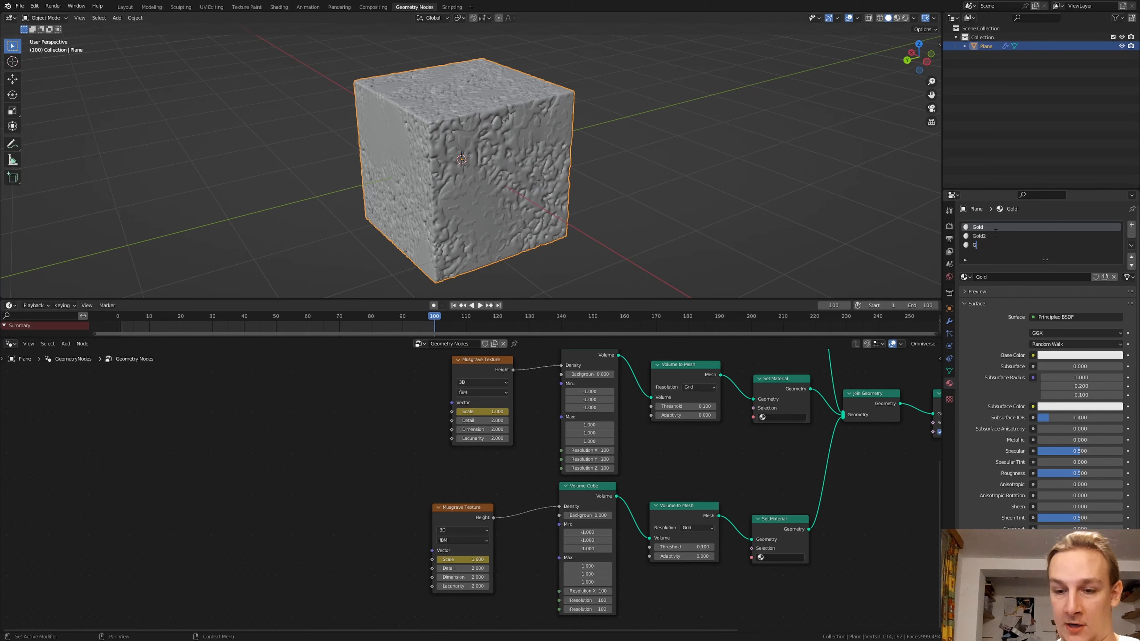
{"action": "left_click", "coordinate": [991, 245]}
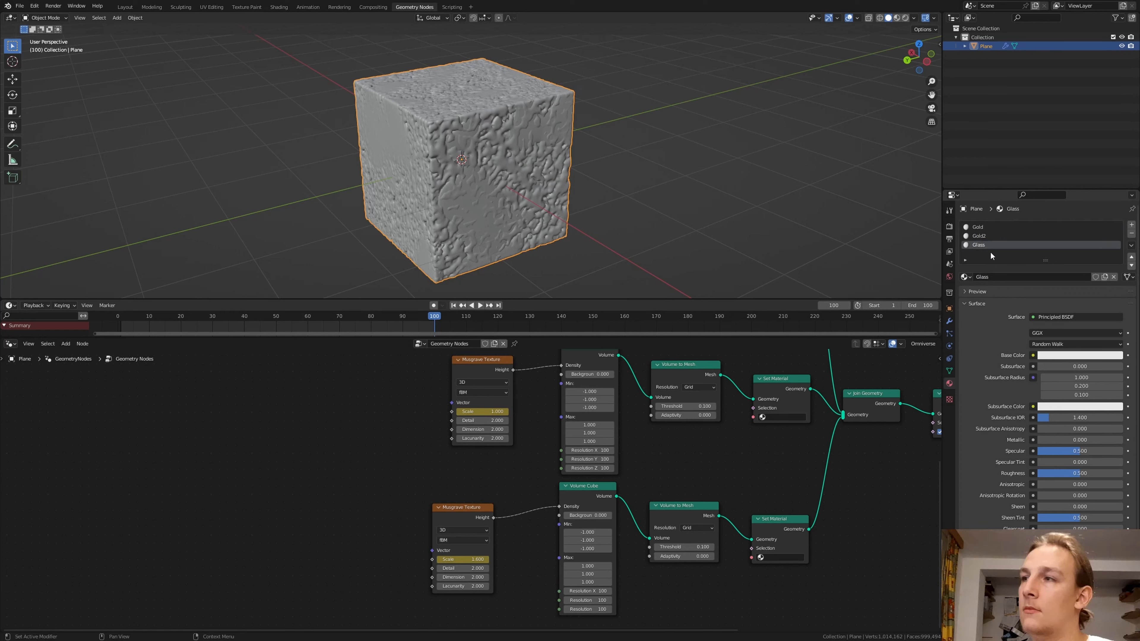
Assign Glass to the upper Set Material node, Gold to the middle one and Gold2 to the lowest one
{"action": "scroll", "coordinate": [623, 466], "scroll_direction": "down", "scroll_amount": 4}
{"action": "scroll", "coordinate": [629, 391], "scroll_direction": "up", "scroll_amount": 5}
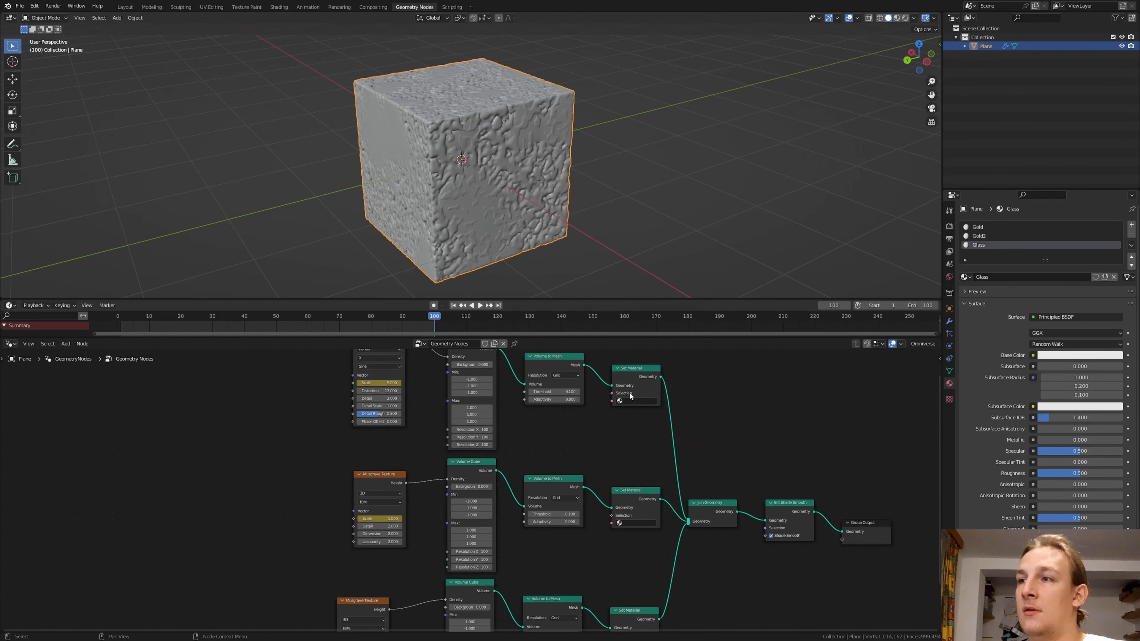
{"action": "left_click", "coordinate": [641, 404]}
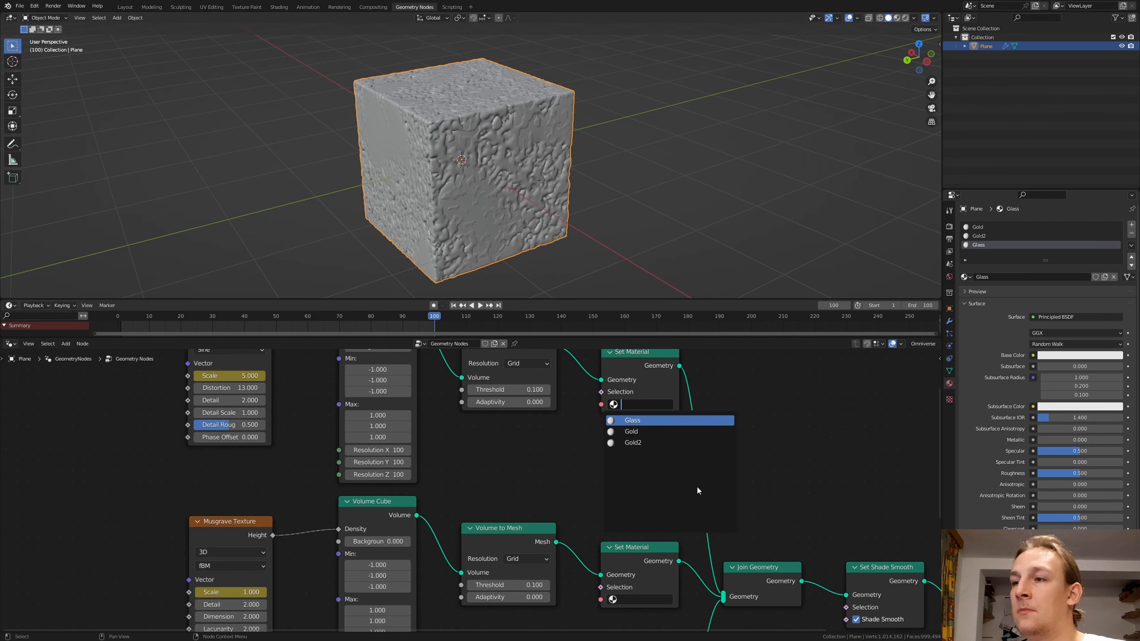
{"action": "left_click", "coordinate": [633, 421]}
{"action": "middle_click_drag", "start_coordinate": [655, 504], "coordinate": [589, 264]}
{"action": "left_click", "coordinate": [579, 494]}
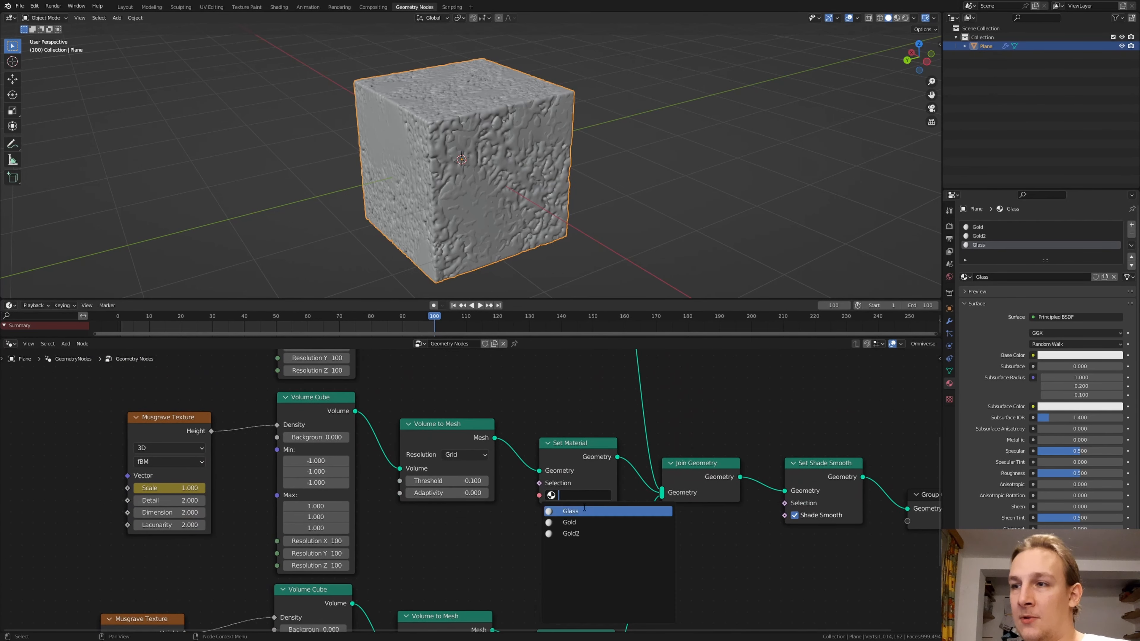
{"action": "left_click", "coordinate": [583, 524]}
{"action": "middle_click_drag", "start_coordinate": [578, 529], "coordinate": [558, 363]}
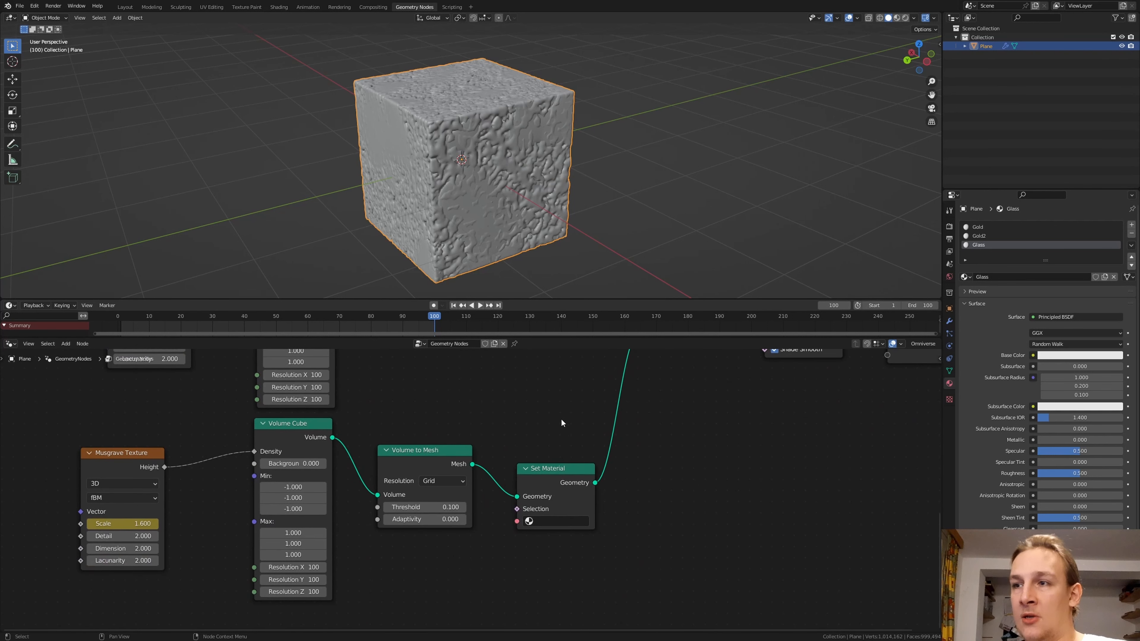
{"action": "left_click", "coordinate": [564, 520]}
{"action": "left_click", "coordinate": [579, 430]}
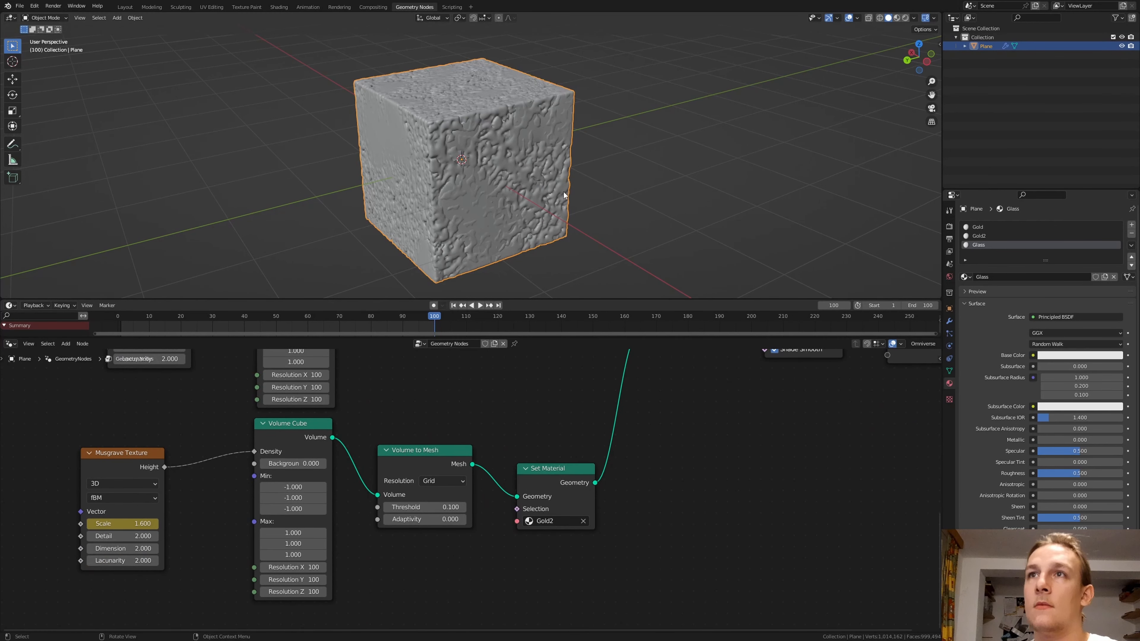
Open the Shading workspace with rendered viewport shading and enable a transparent film background for the Cycles render
{"action": "left_click", "coordinate": [279, 6]}
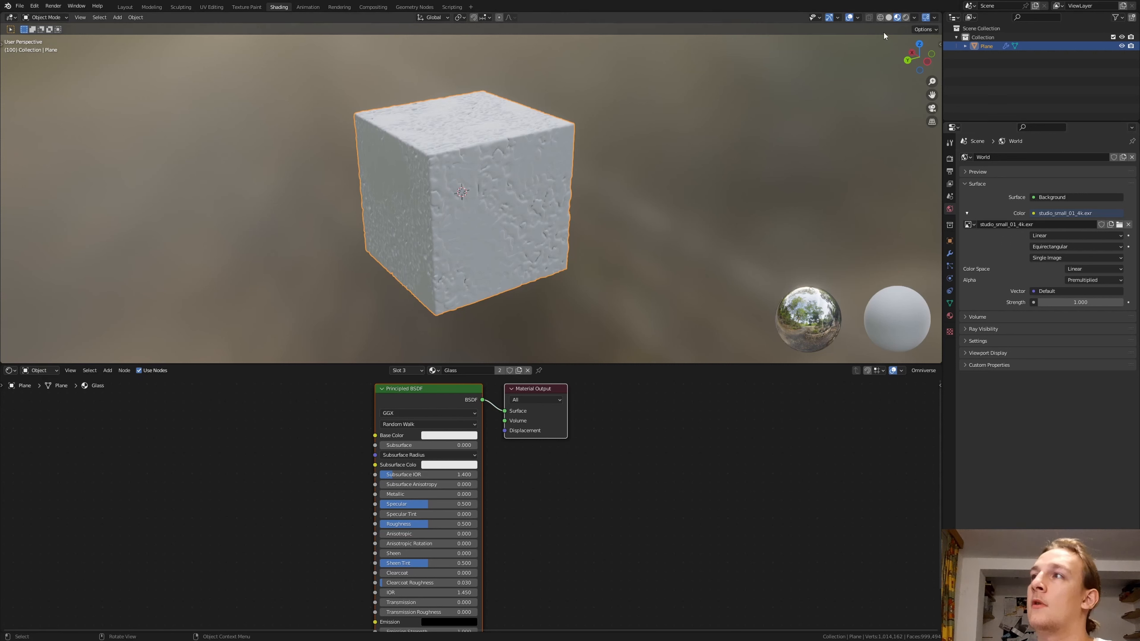
{"action": "left_click", "coordinate": [906, 17]}
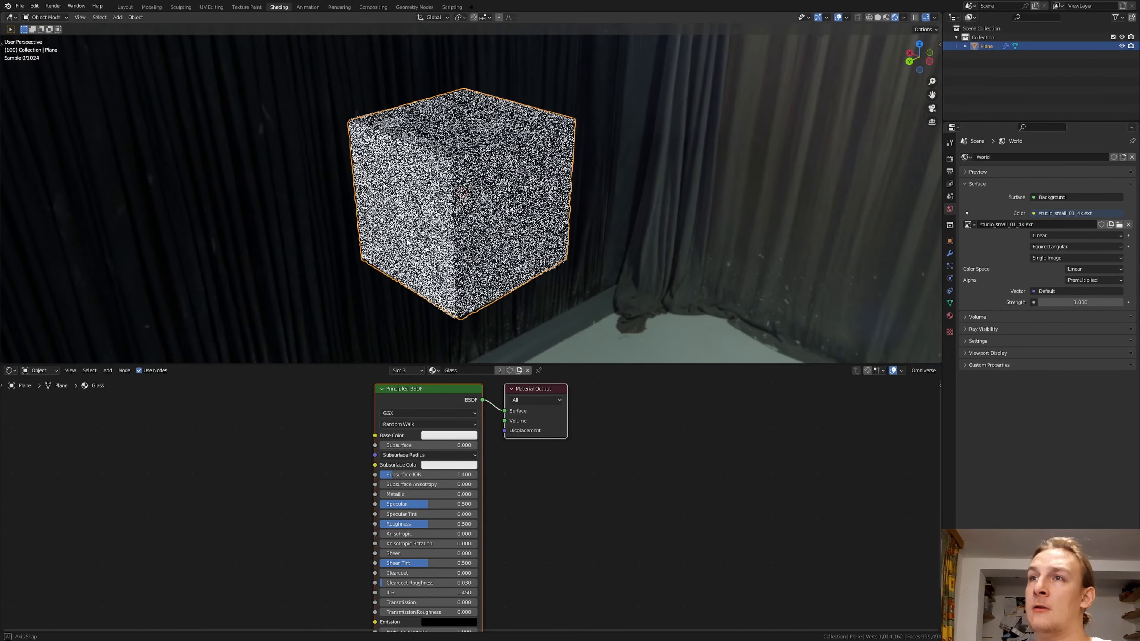
{"action": "middle_click_drag", "start_coordinate": [407, 242], "coordinate": [415, 239]}
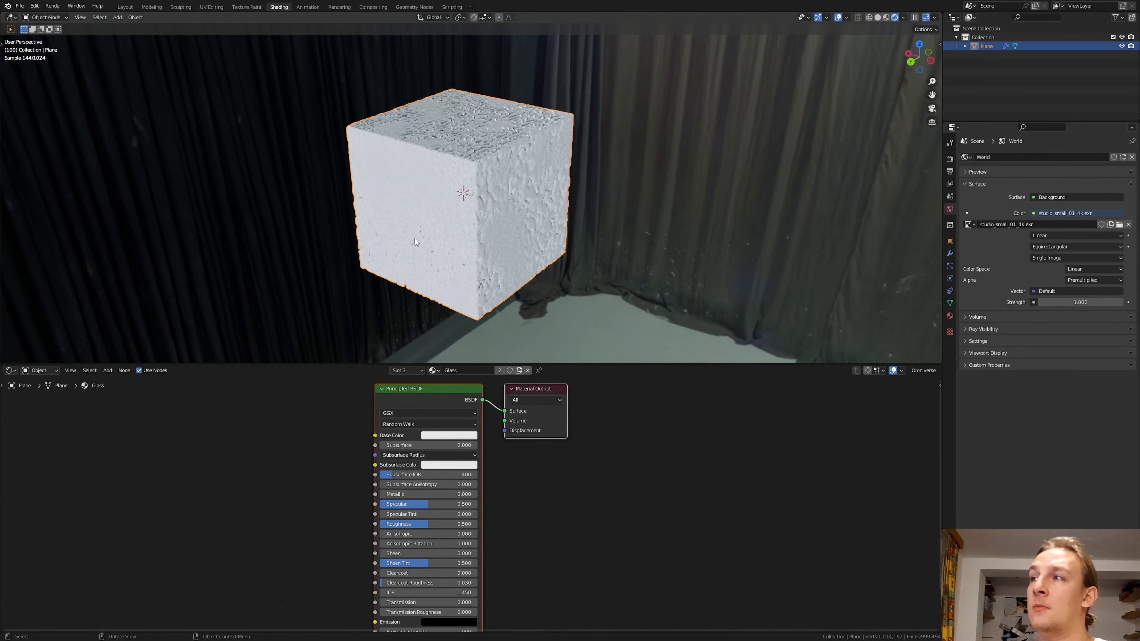
{"action": "left_click", "coordinate": [950, 159]}
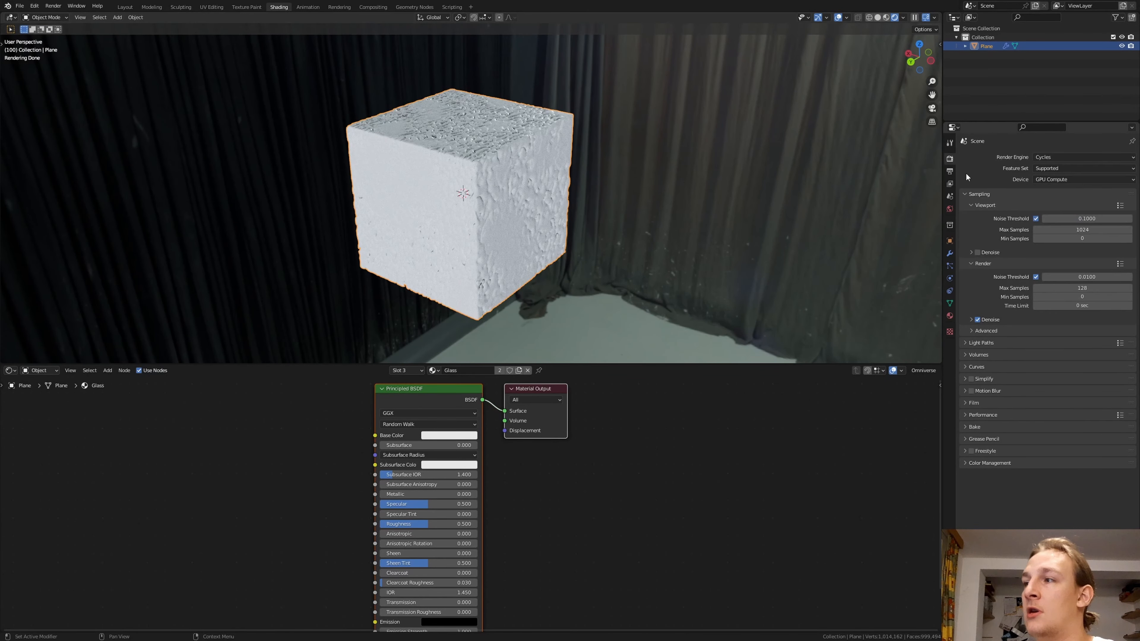
{"action": "left_click", "coordinate": [975, 403]}
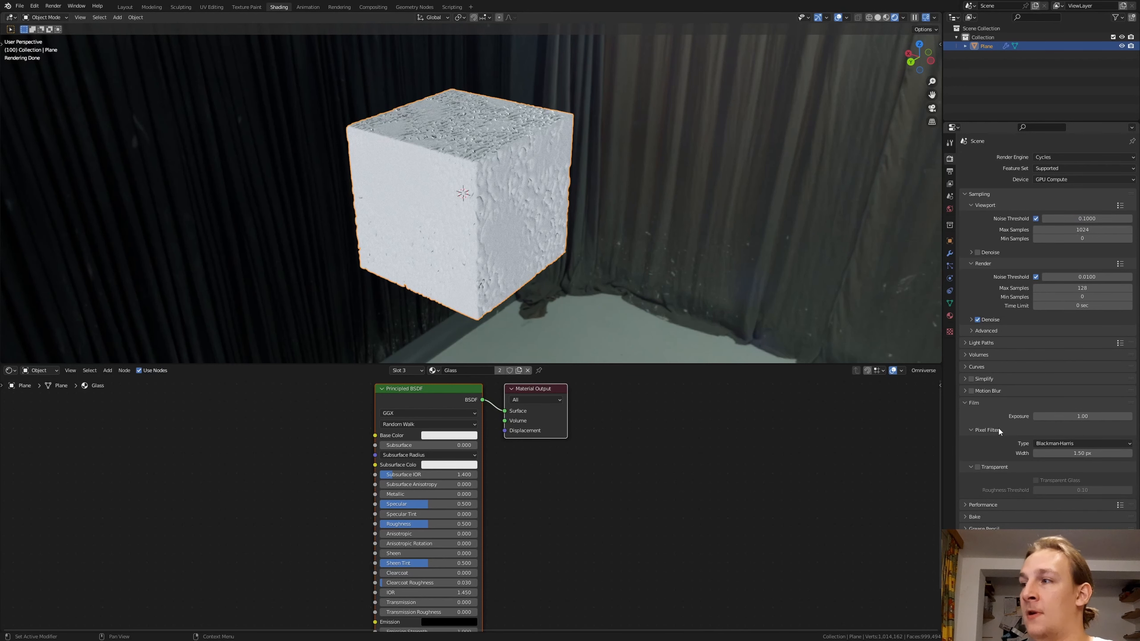
{"action": "left_click", "coordinate": [977, 468]}
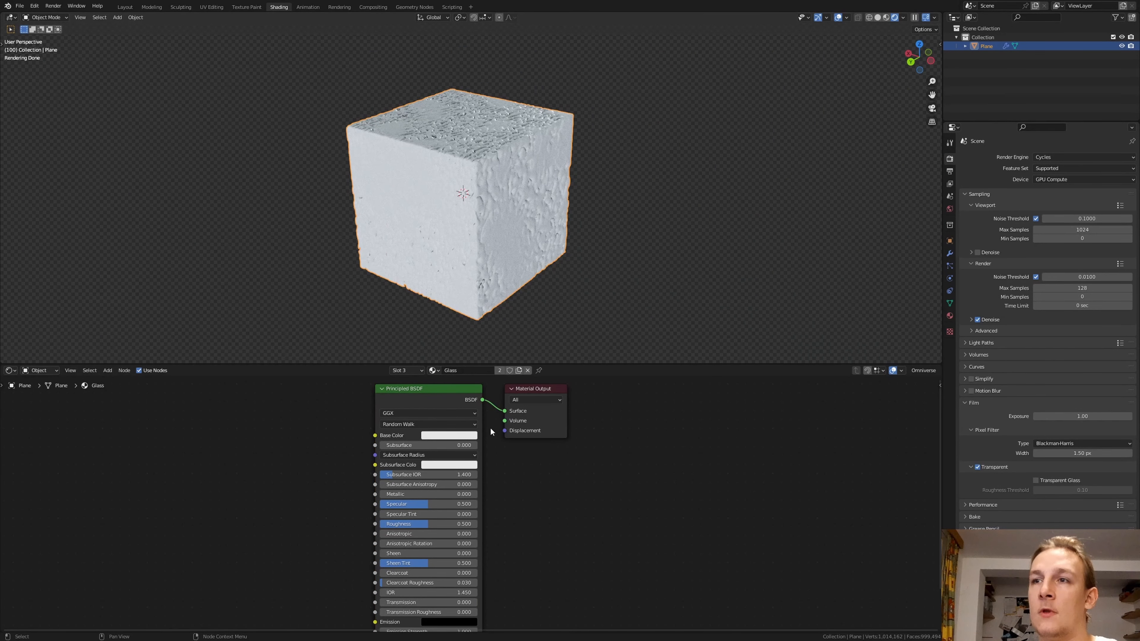
Replace the Glass material's Principled BSDF with a Glass BSDF connected to the Material Output's Surface
{"action": "left_click", "coordinate": [425, 389]}
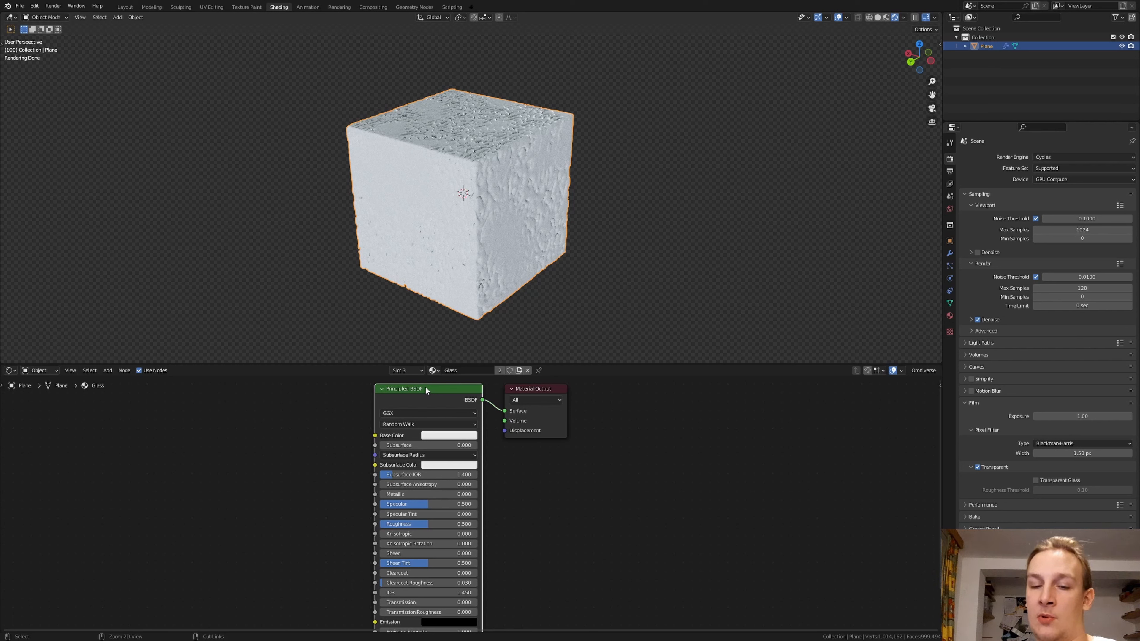
{"action": "key", "text": "ctrl+x"}
{"action": "key", "text": "shift+a"}
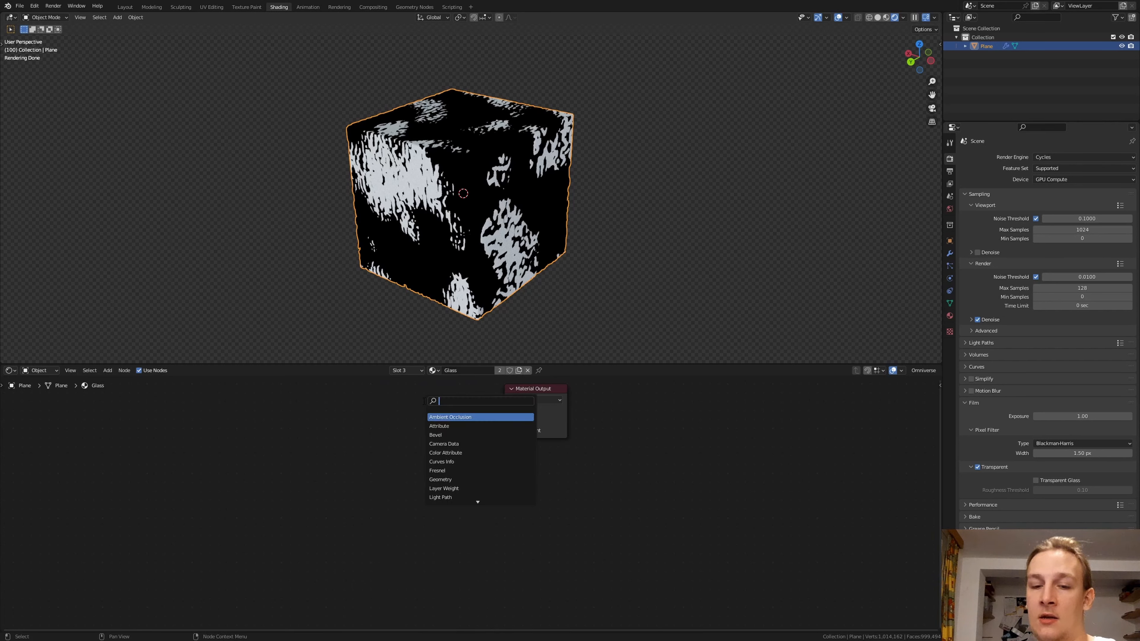
{"action": "type", "text": "g"}
{"action": "left_click", "coordinate": [496, 418]}
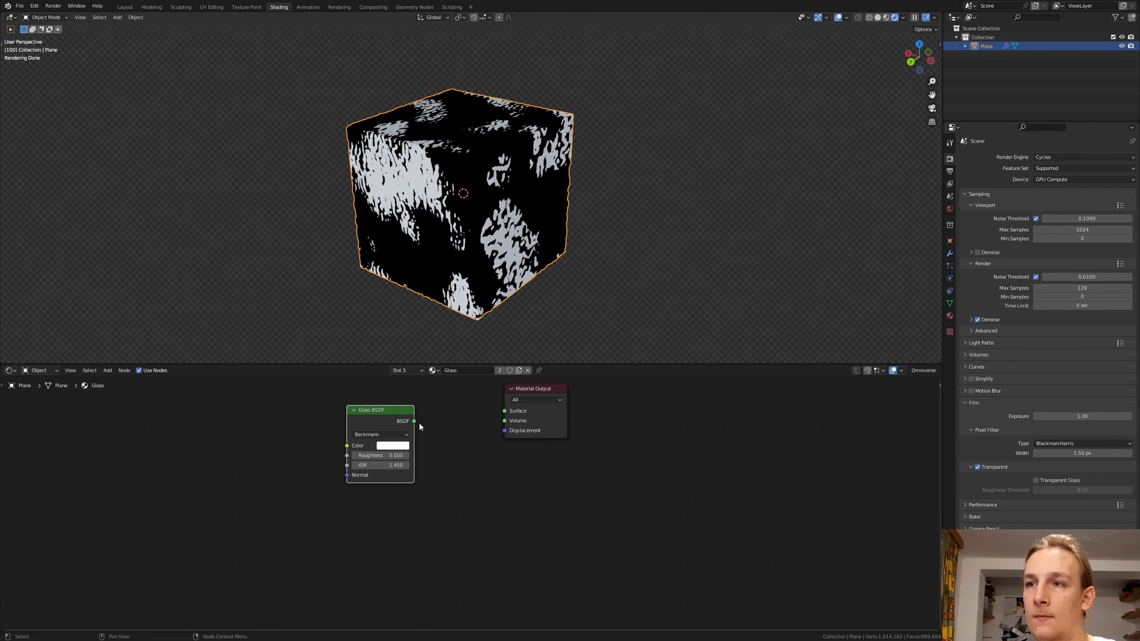
{"action": "left_click_drag", "start_coordinate": [413, 421], "coordinate": [302, 416]}
Insert a Mix Shader between the Glass BSDF and the Material Output
{"action": "key", "text": "shift+a"}
{"action": "type", "text": "mi"}
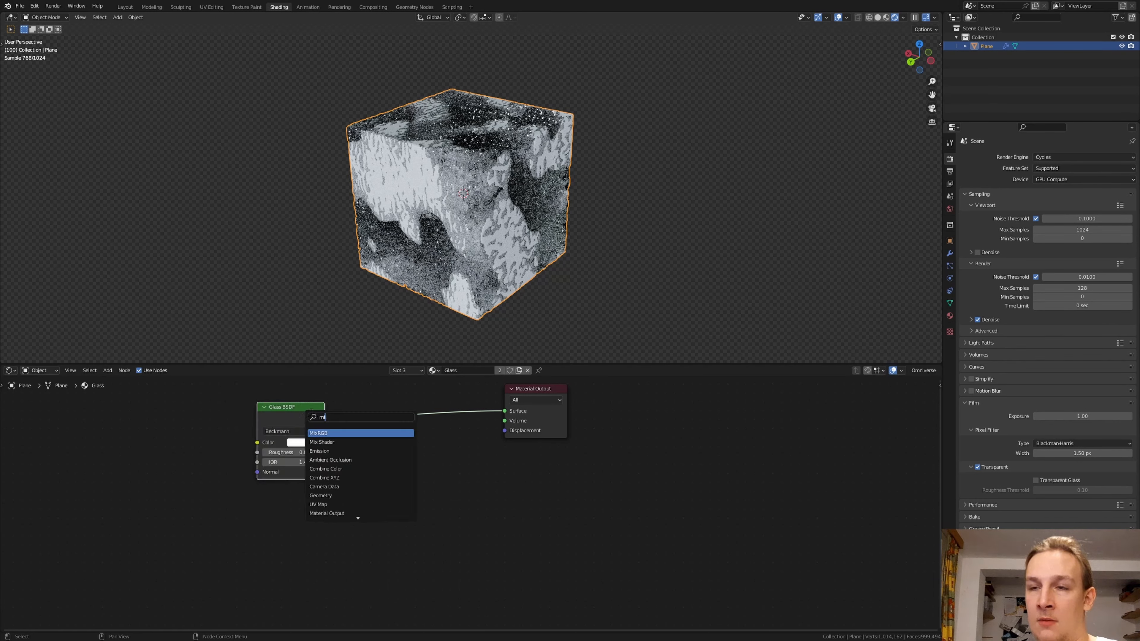
{"action": "left_click", "coordinate": [341, 442]}
{"action": "left_click", "coordinate": [441, 425]}
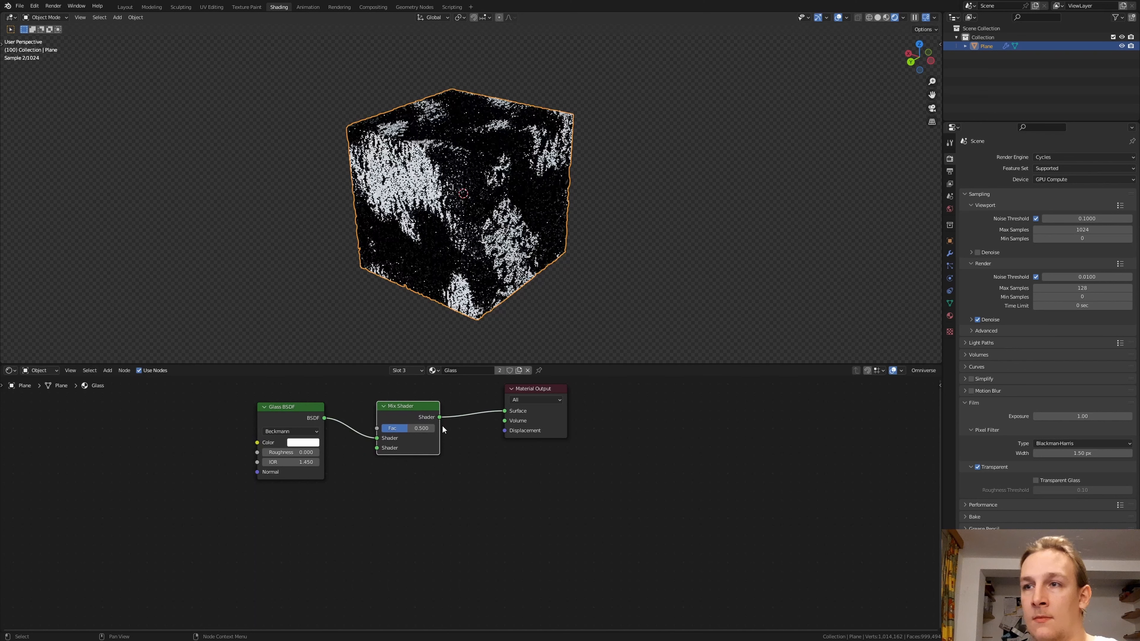
Add a Transparent BSDF below the Glass BSDF and connect it to the Mix Shader's second Shader input
{"action": "key", "text": "shift+a"}
{"action": "left_click", "coordinate": [309, 457]}
{"action": "type", "text": "tra"}
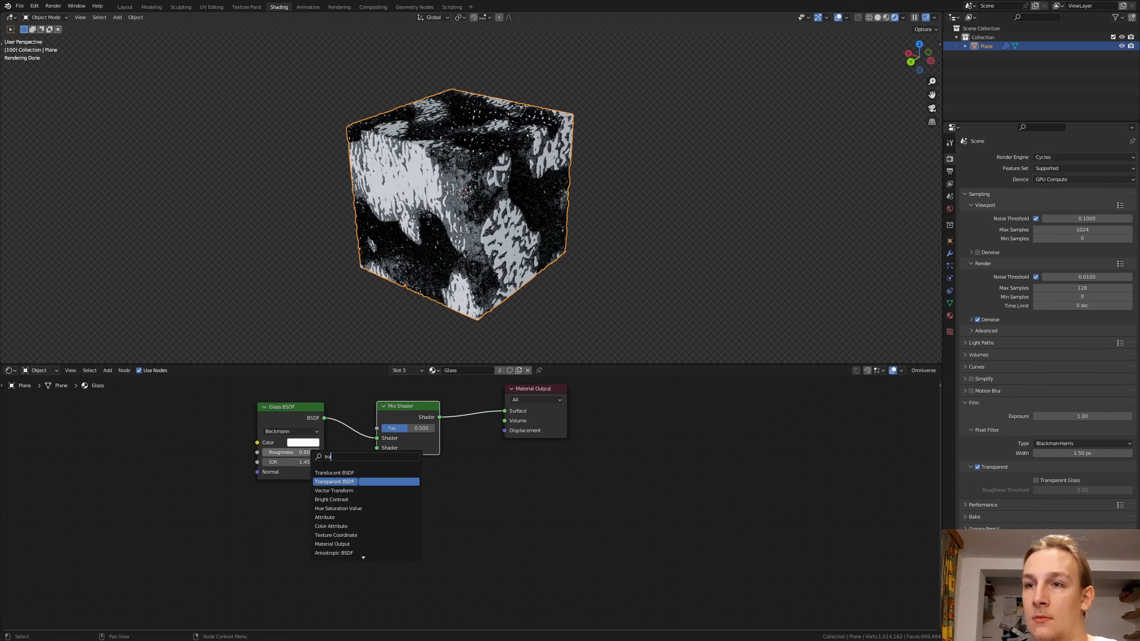
{"action": "left_click", "coordinate": [341, 482]}
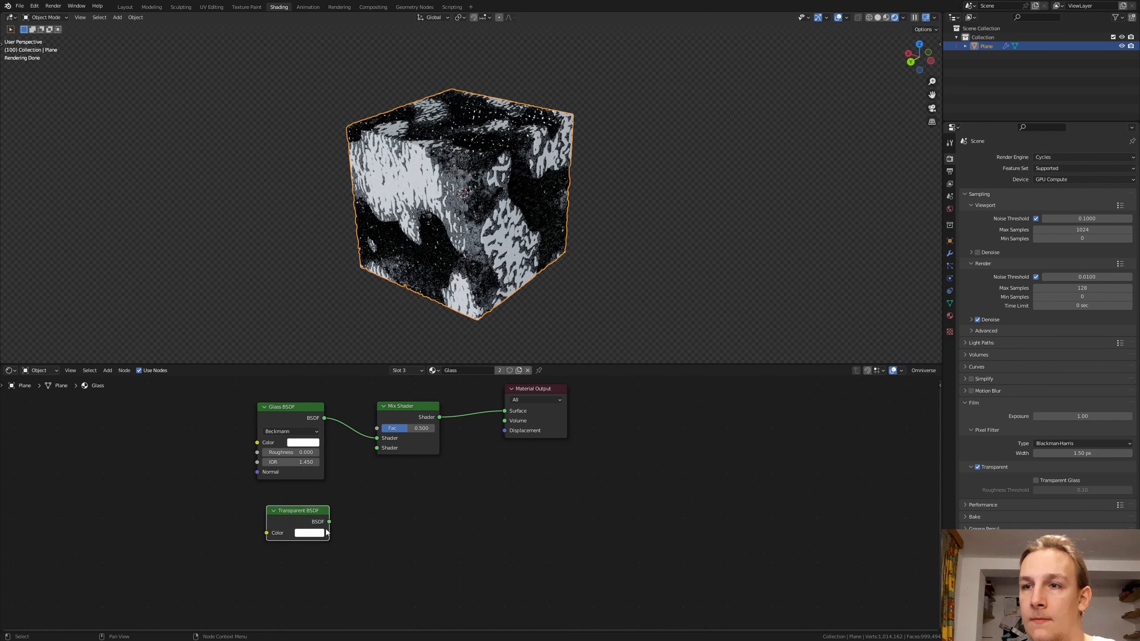
{"action": "left_click_drag", "start_coordinate": [330, 521], "coordinate": [357, 491]}
{"action": "left_click_drag", "start_coordinate": [379, 451], "coordinate": [379, 449]}
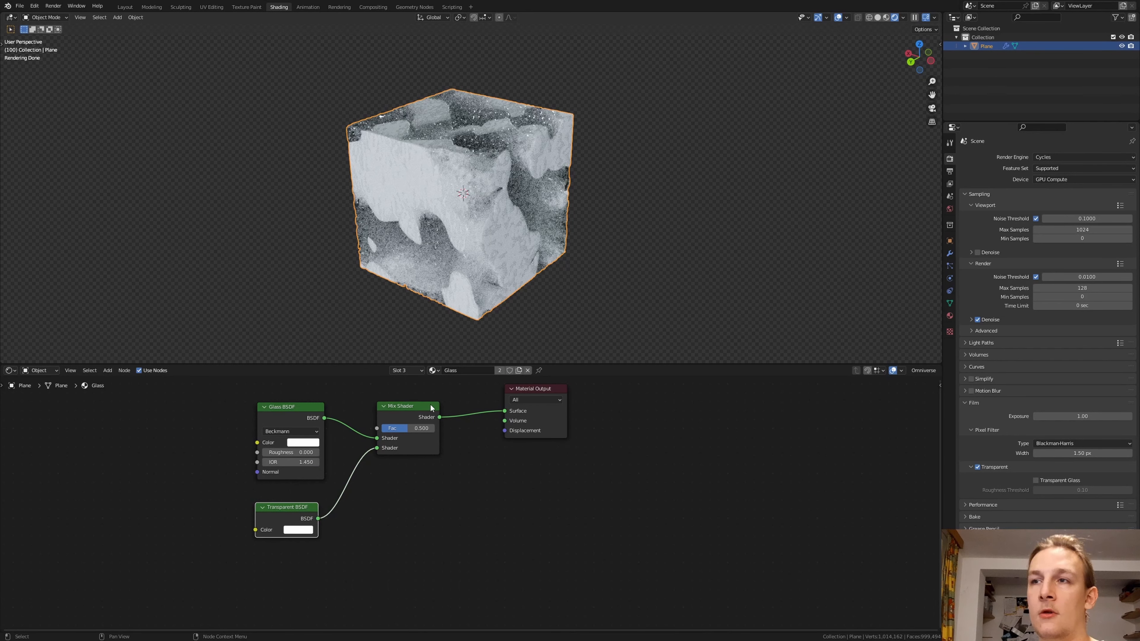
Switch to the Gold material and set its Principled BSDF's Metallic to 1.000 and Roughness to 0.380
{"action": "left_click", "coordinate": [432, 370]}
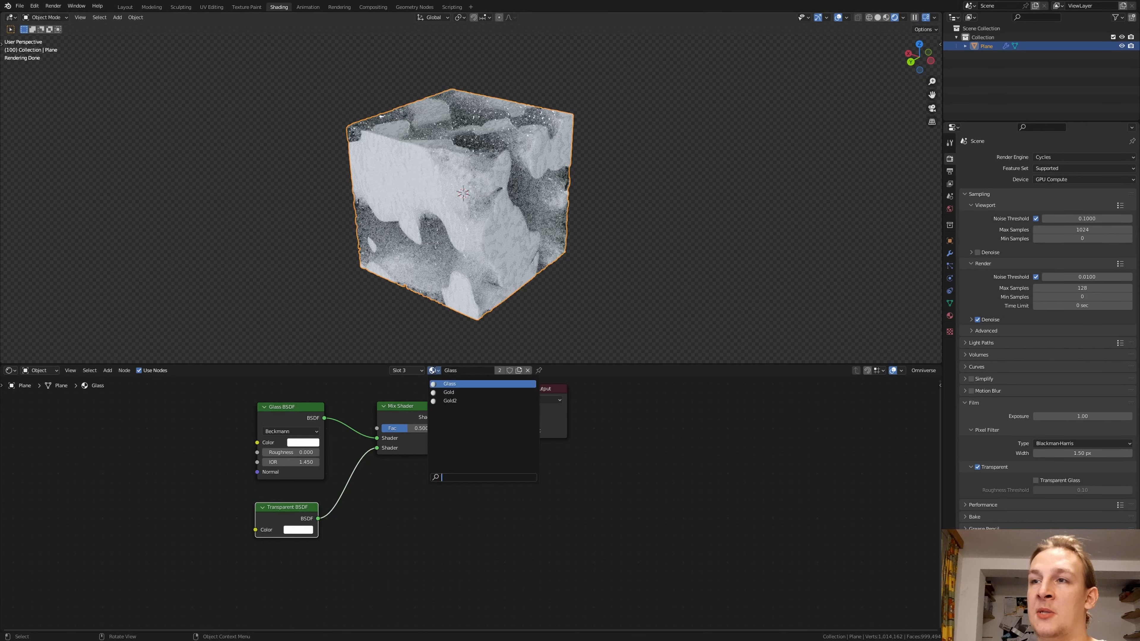
{"action": "left_click", "coordinate": [456, 392]}
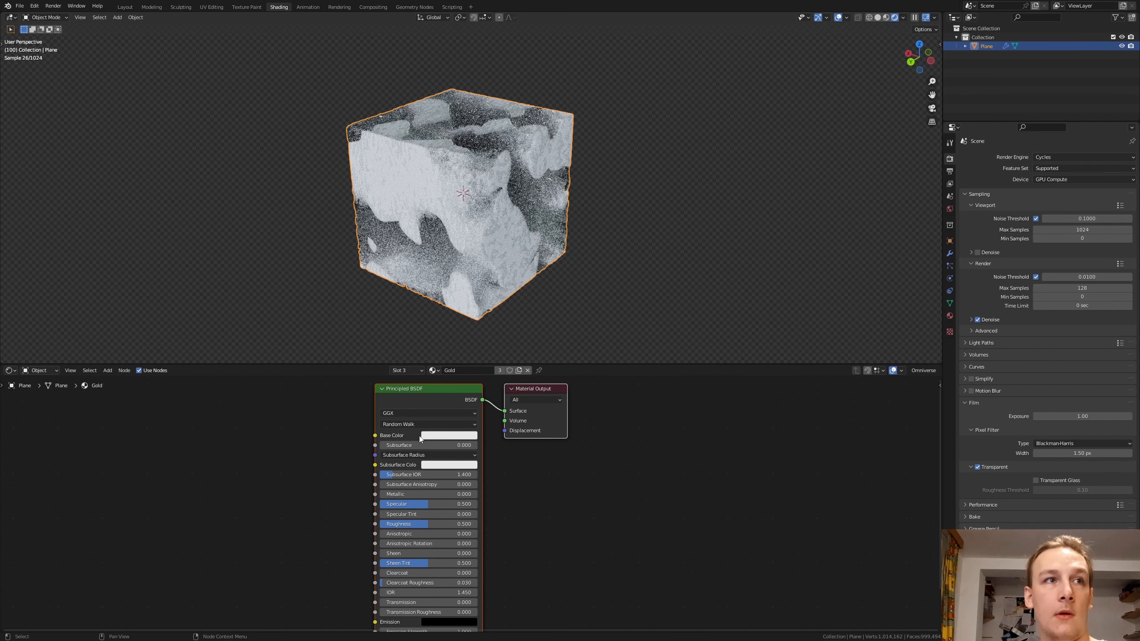
{"action": "middle_click_drag", "start_coordinate": [291, 422], "coordinate": [325, 421]}
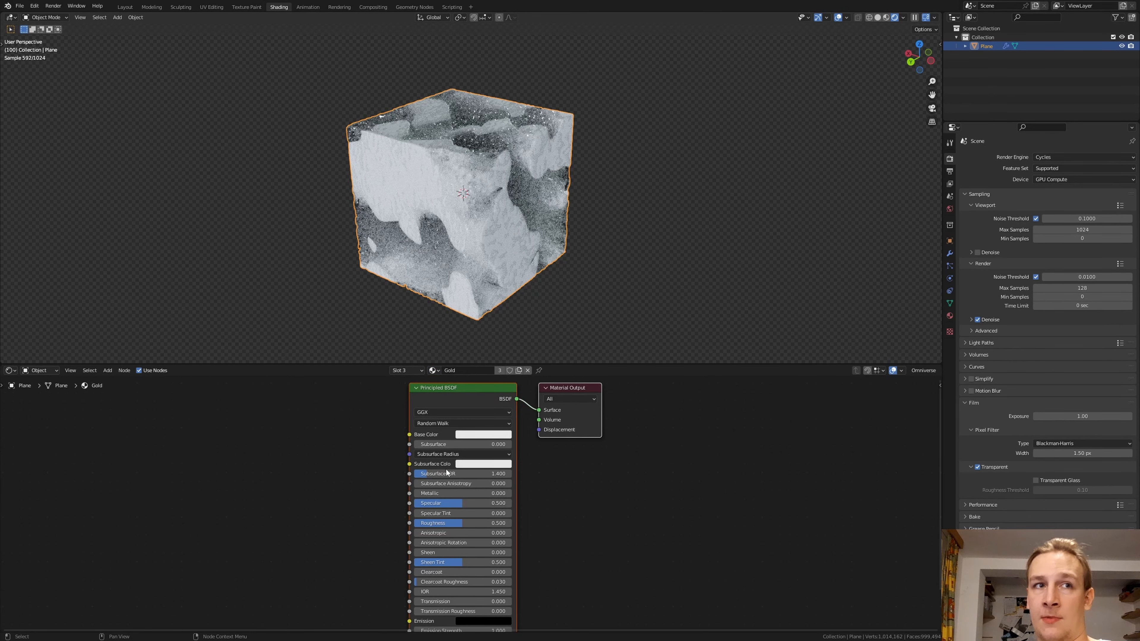
{"action": "left_click_drag", "start_coordinate": [417, 493], "coordinate": [514, 496]}
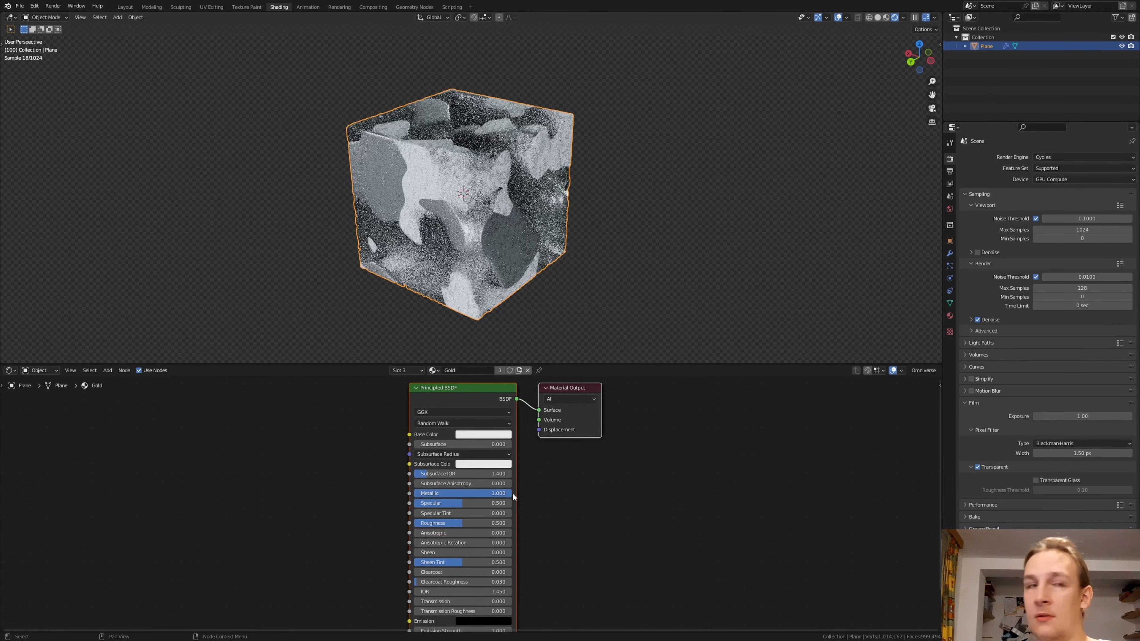
{"action": "double_click", "coordinate": [478, 523]}
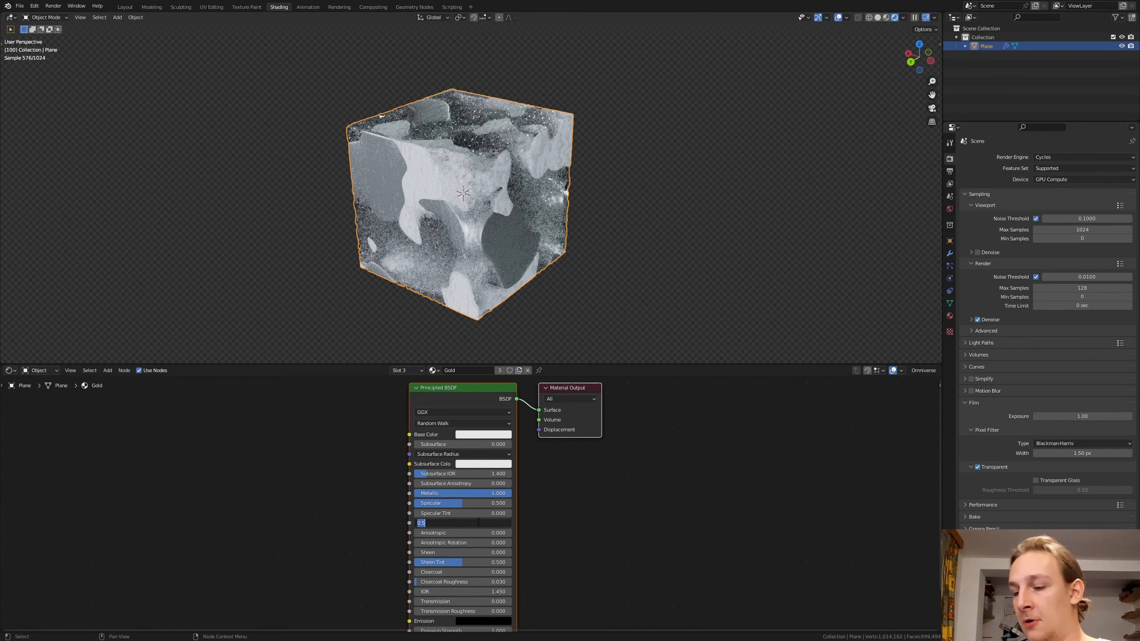
{"action": "key", "text": "Return"}
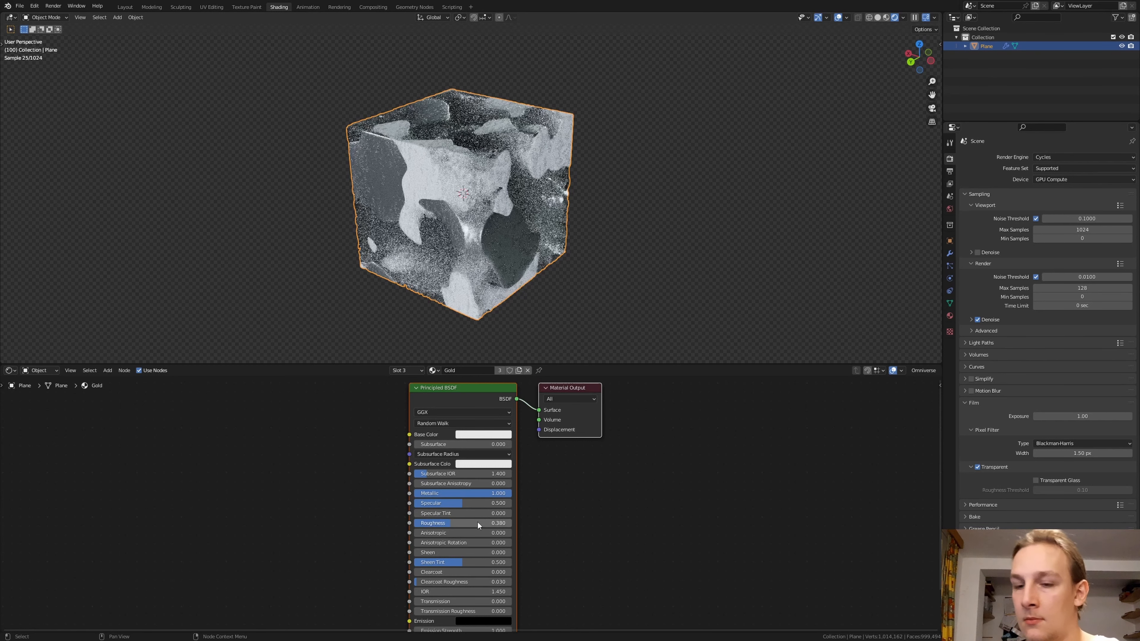
Add a ColorRamp to the Gold material and connect its Color output to the Principled BSDF's Base Color
{"action": "key", "text": "shift+a"}
{"action": "left_click", "coordinate": [260, 482]}
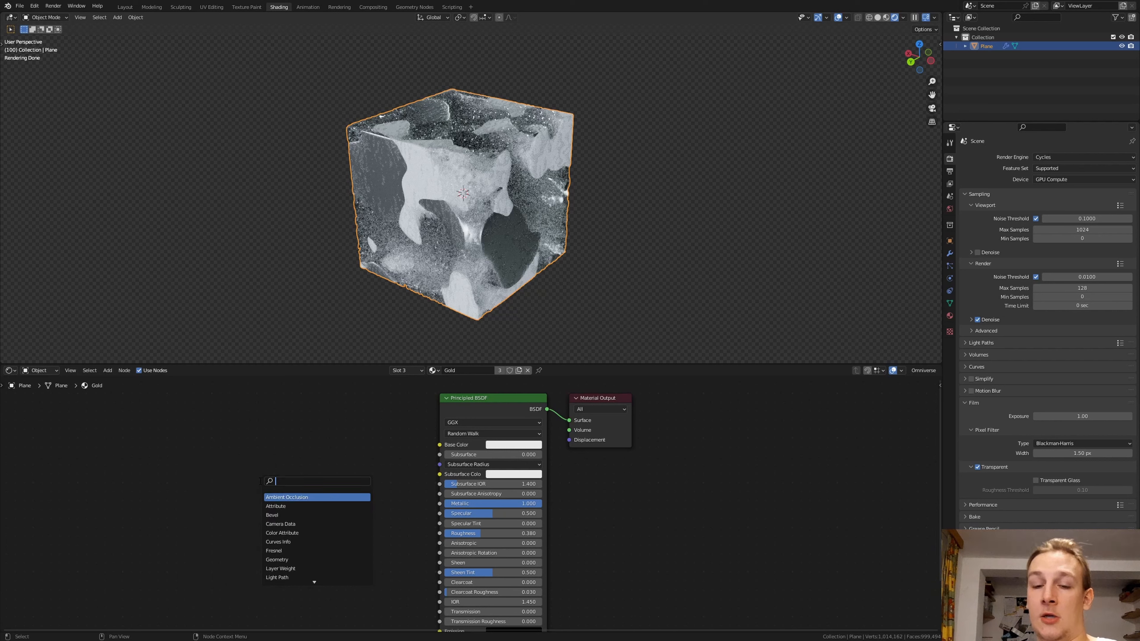
{"action": "type", "text": "col"}
{"action": "key", "text": "Return"}
{"action": "left_click", "coordinate": [352, 439]}
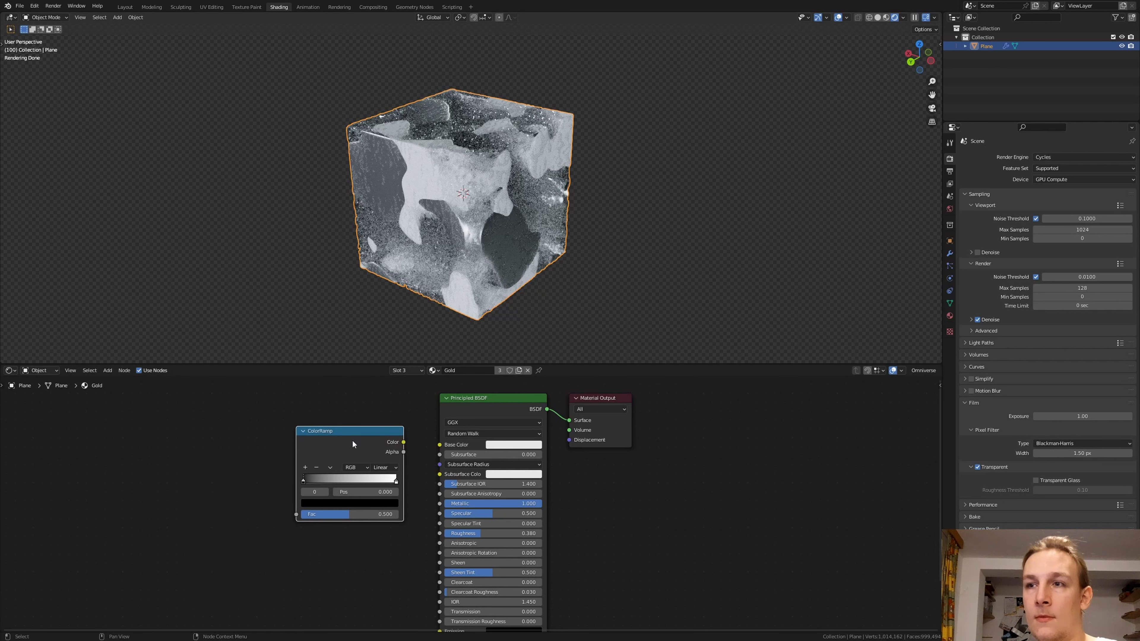
{"action": "left_click_drag", "start_coordinate": [403, 442], "coordinate": [439, 444]}
{"action": "left_click_drag", "start_coordinate": [368, 445], "coordinate": [354, 429]}
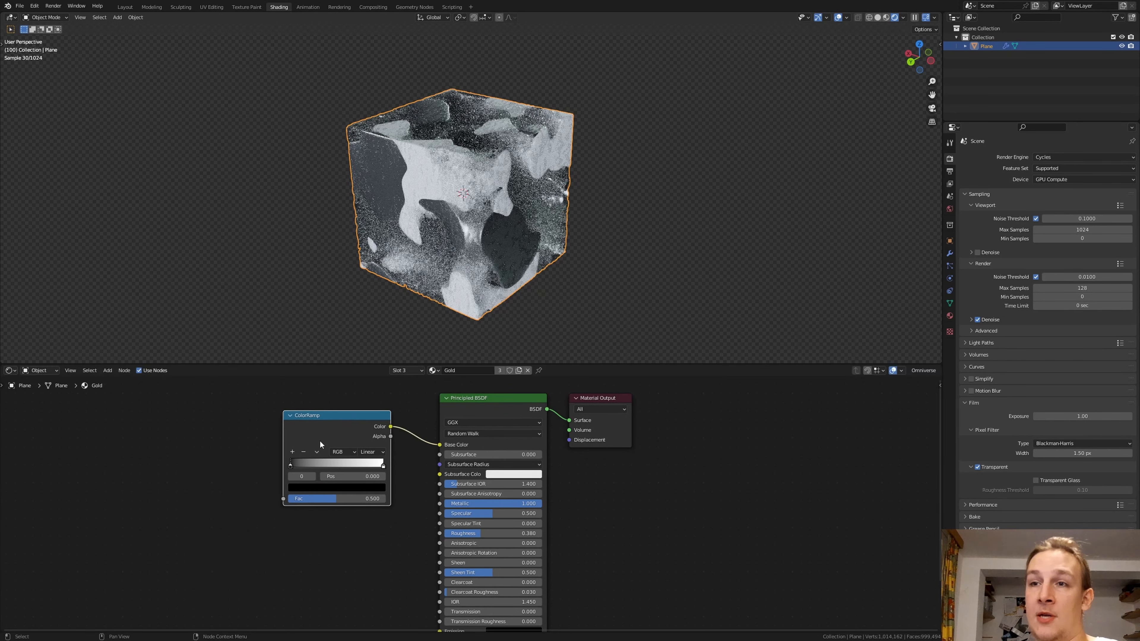
Color the ramp's first stop light orange (hue 0.072, value 1.000) and its last stop dark gold (hue 0.096, value 0.293)
{"action": "left_click", "coordinate": [301, 486]}
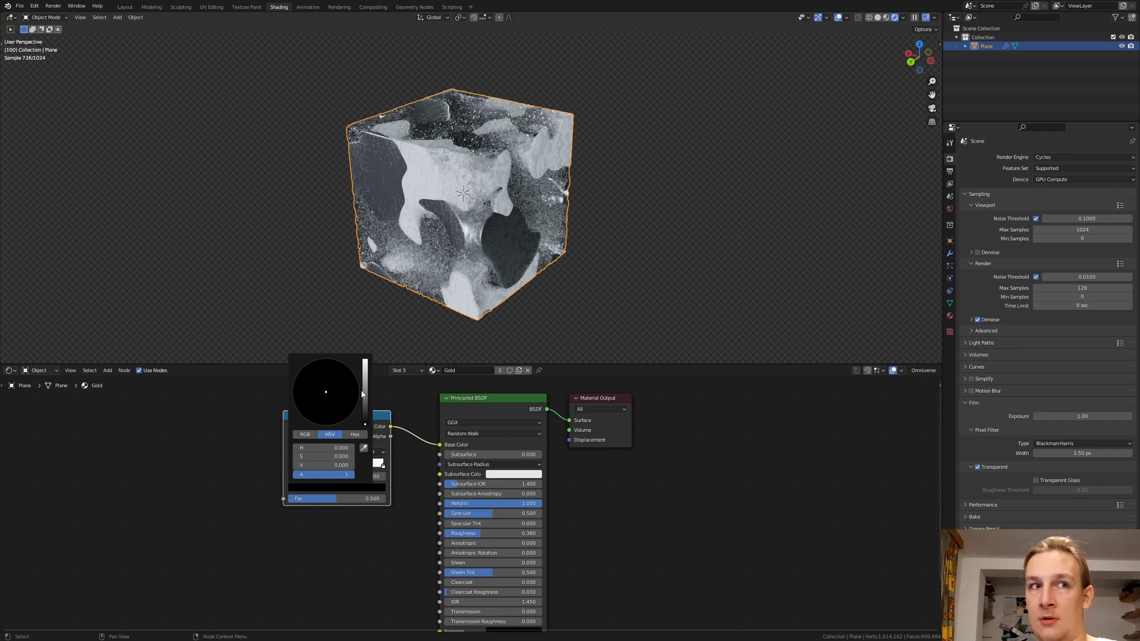
{"action": "left_click_drag", "start_coordinate": [366, 389], "coordinate": [365, 359]}
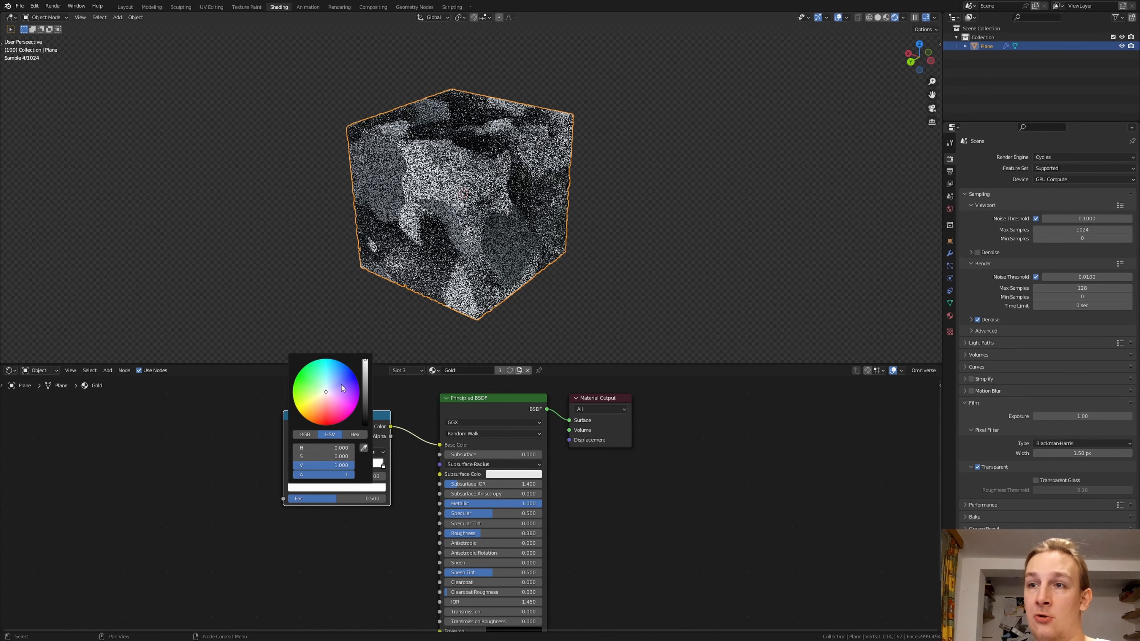
{"action": "left_click", "coordinate": [319, 403]}
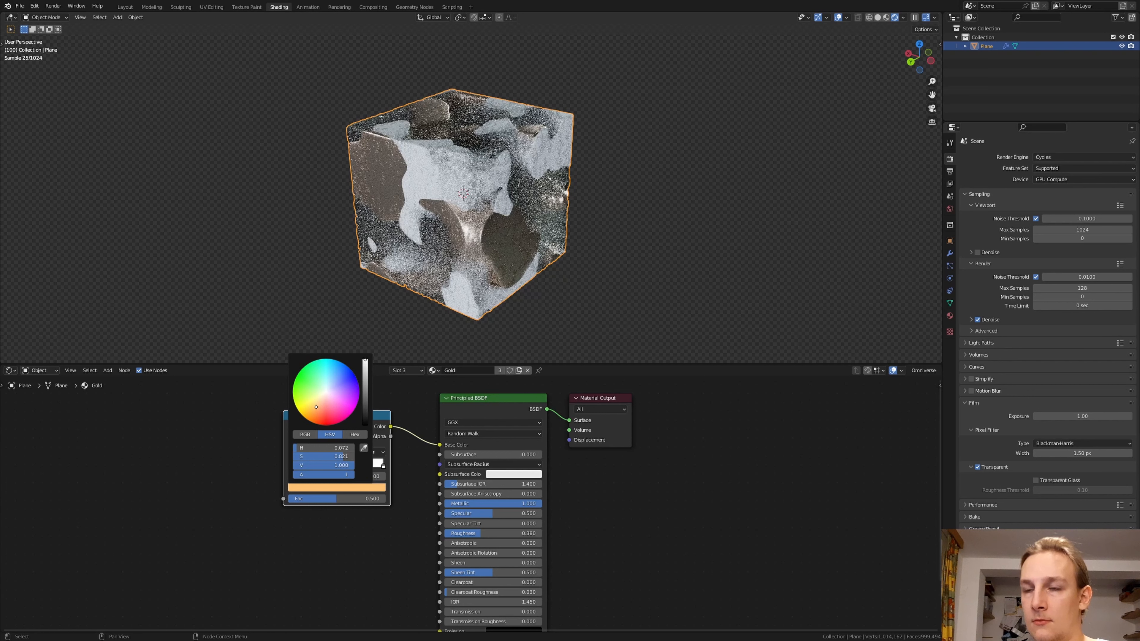
{"action": "left_click", "coordinate": [383, 466]}
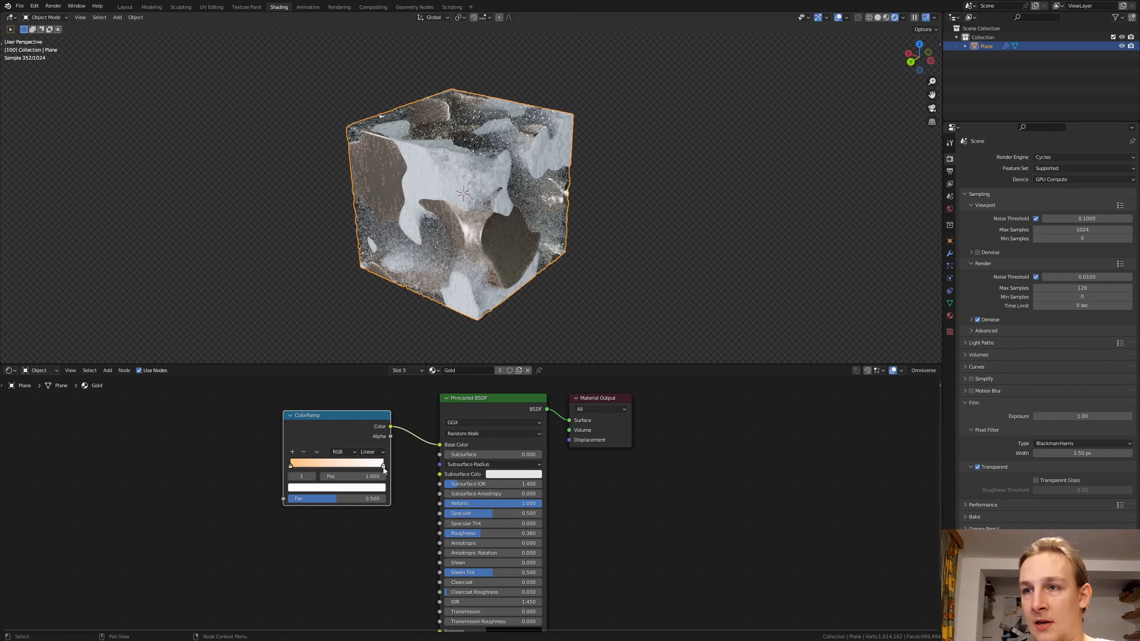
{"action": "left_click", "coordinate": [376, 486]}
{"action": "mouse_move", "coordinate": [320, 404]}
{"action": "left_mouse_down"}
{"action": "mouse_move", "coordinate": [366, 386]}
{"action": "mouse_move", "coordinate": [314, 407]}
{"action": "left_mouse_up"}
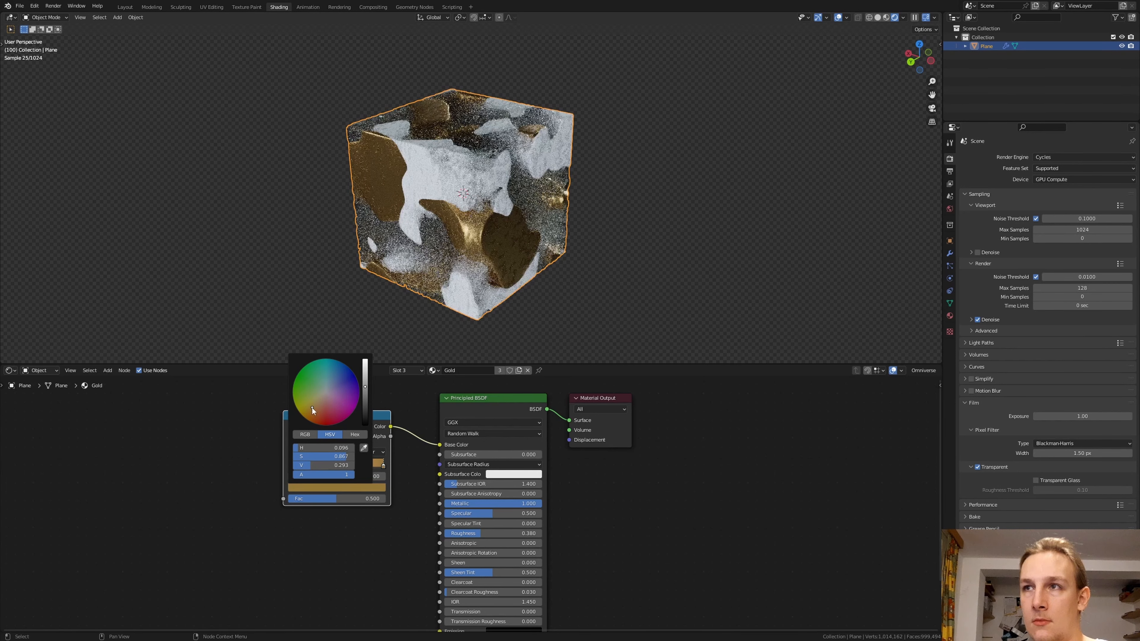
Add an Image Texture with Mapping and Texture Coordinate nodes, feeding its Color into the ColorRamp's Fac
{"action": "middle_click_drag", "start_coordinate": [361, 451], "coordinate": [492, 432]}
{"action": "key", "text": "ctrl+t"}
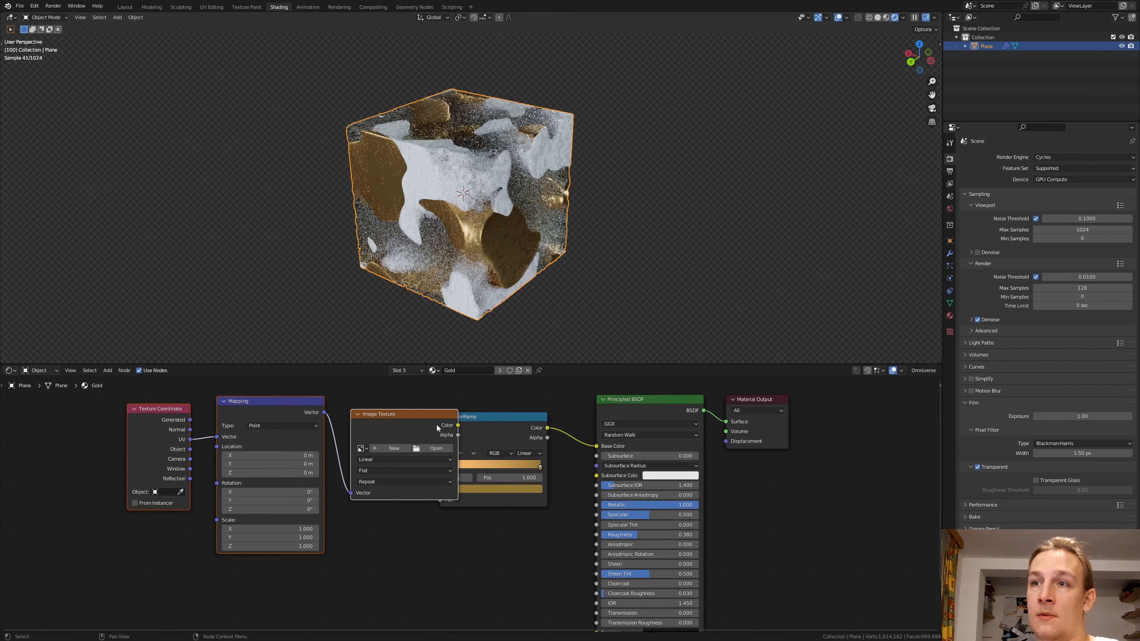
{"action": "left_click_drag", "start_coordinate": [426, 420], "coordinate": [372, 413]}
{"action": "left_click", "coordinate": [371, 413]}
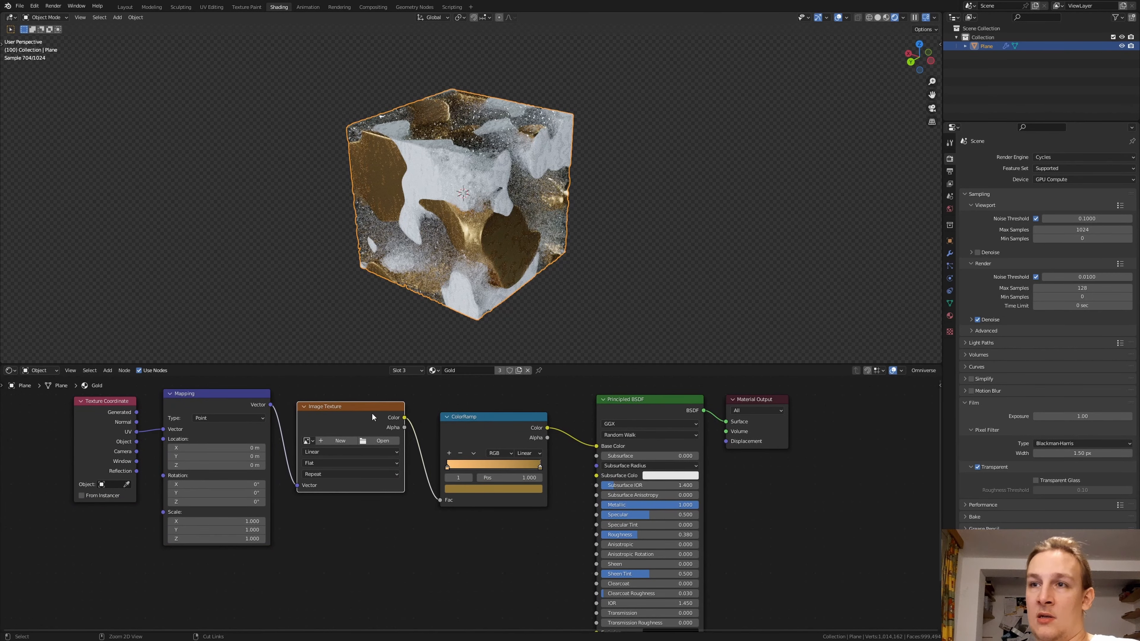
Replace the Image Texture with a Musgrave Texture, fed by the Mapping vector and driving the ColorRamp's Fac
{"action": "key", "text": "x"}
{"action": "left_click_drag", "start_coordinate": [270, 404], "coordinate": [440, 502]}
{"action": "key", "text": "shift+a"}
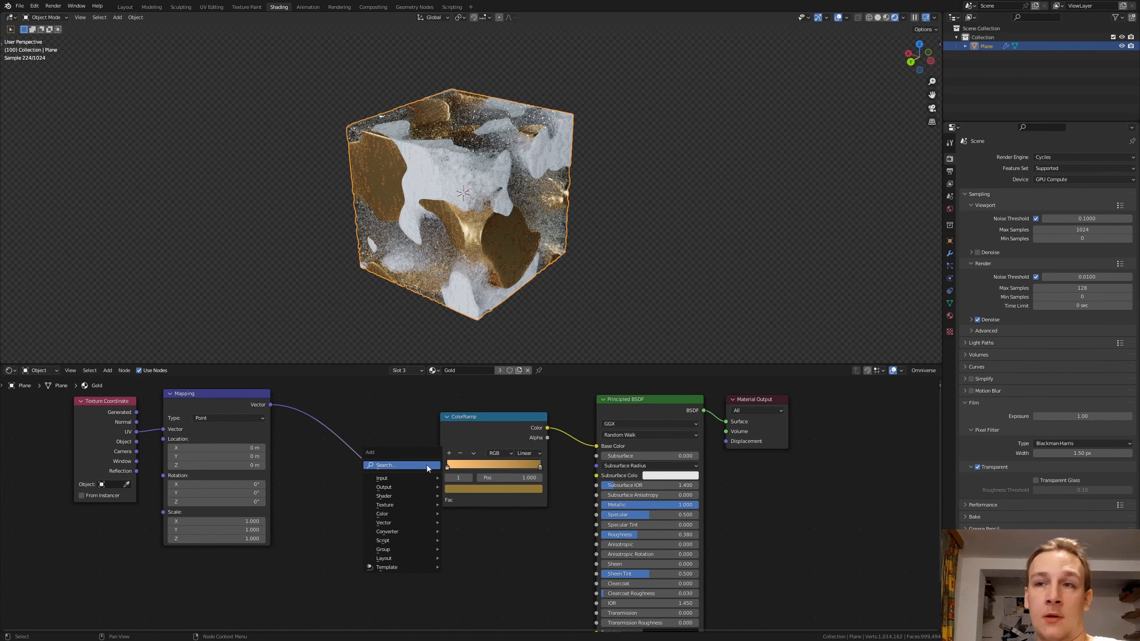
{"action": "left_click", "coordinate": [427, 465]}
{"action": "type", "text": "mus"}
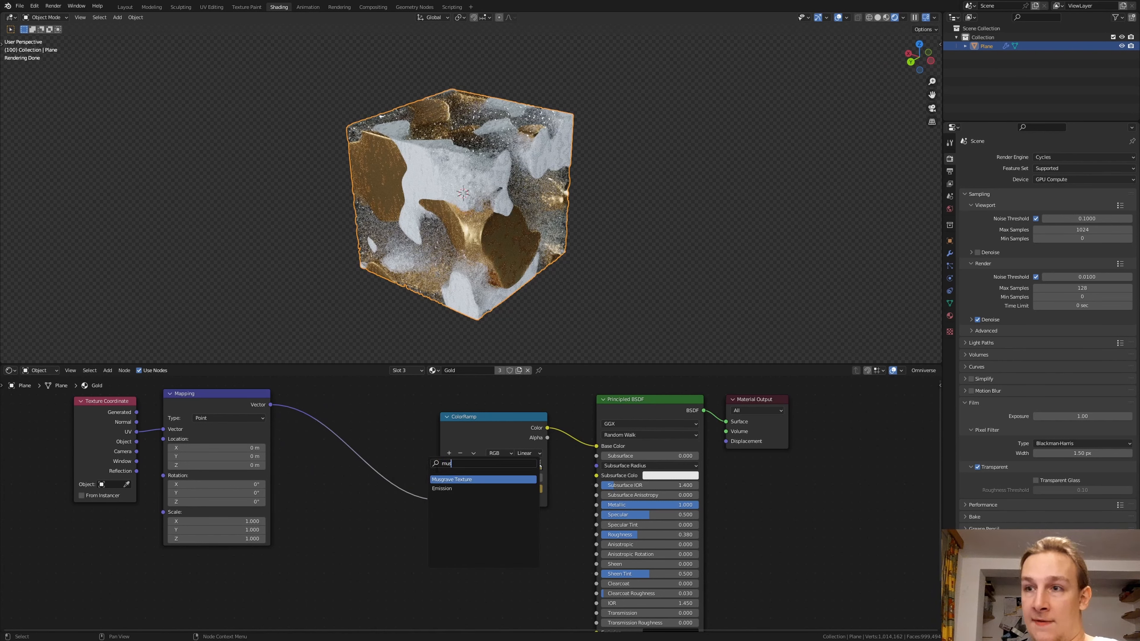
{"action": "left_click", "coordinate": [462, 480]}
{"action": "left_click", "coordinate": [366, 418]}
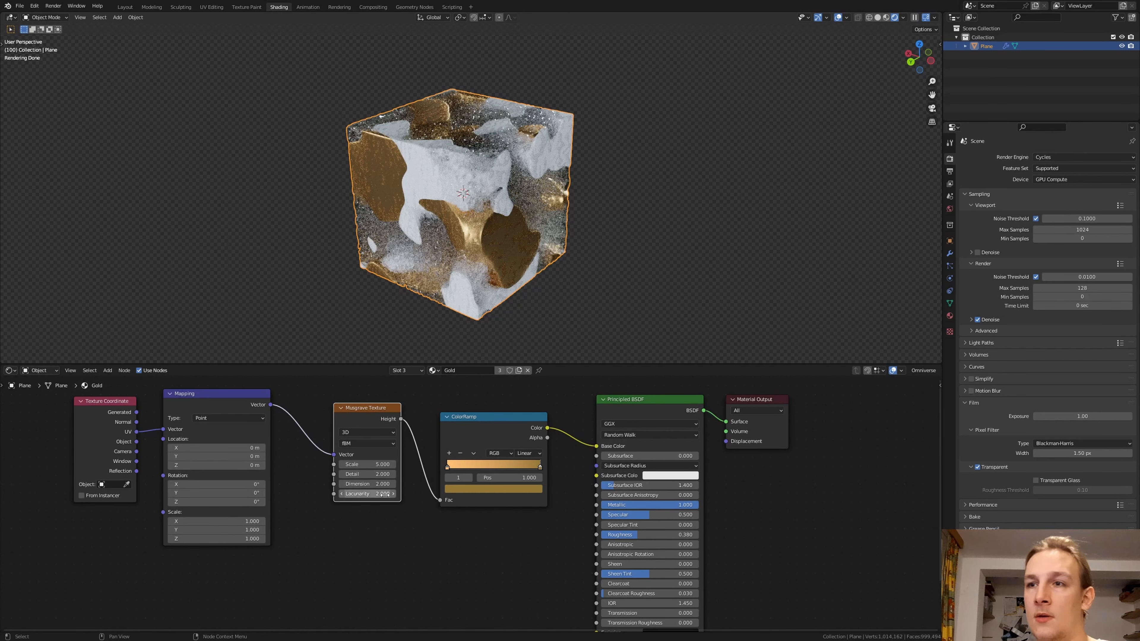
Set the Musgrave Texture's Dimension to 0, Scale to 400 and Detail to 15
{"action": "left_click", "coordinate": [382, 484]}
{"action": "type", "text": "0"}
{"action": "key", "text": "Return"}
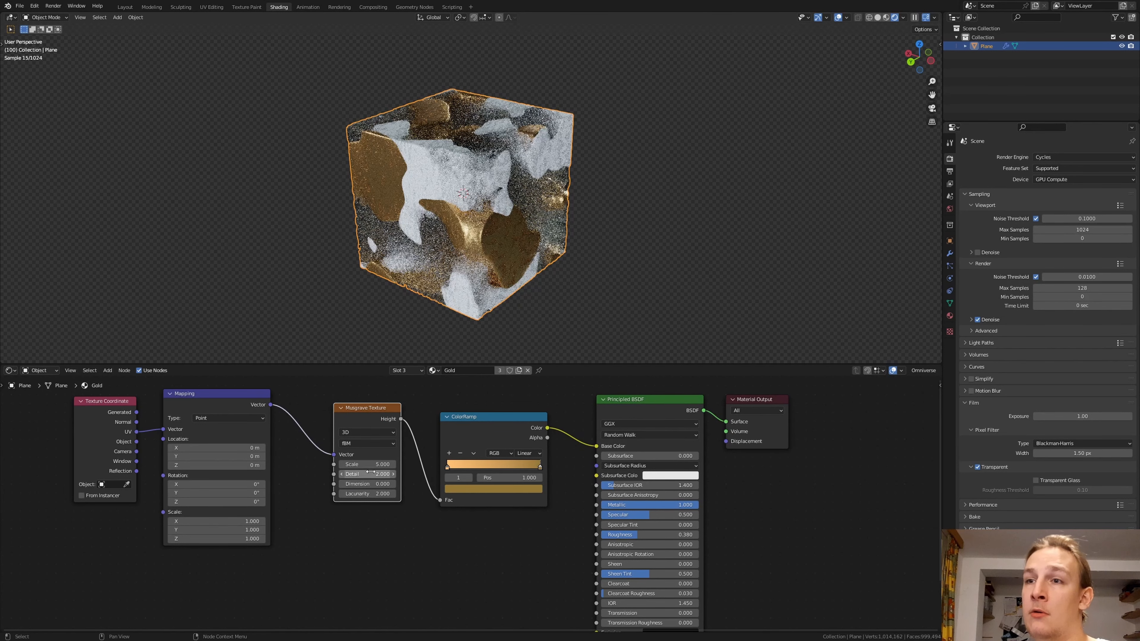
{"action": "left_click", "coordinate": [373, 464]}
{"action": "type", "text": "400"}
{"action": "key", "text": "Return"}
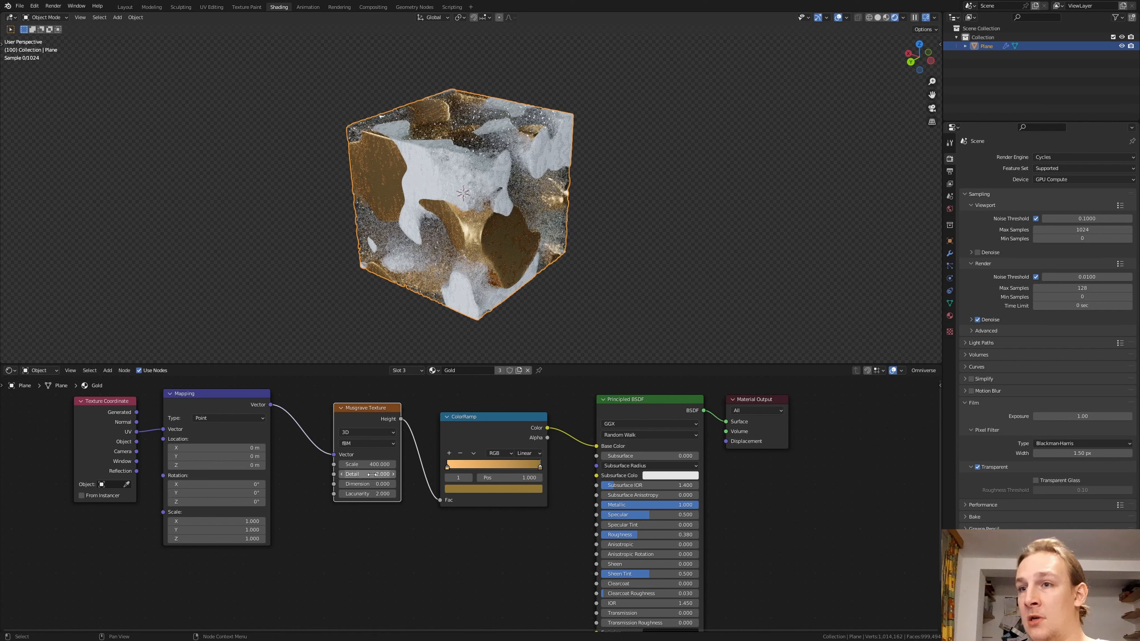
{"action": "left_click", "coordinate": [377, 474]}
{"action": "type", "text": "15"}
{"action": "key", "text": "Return"}
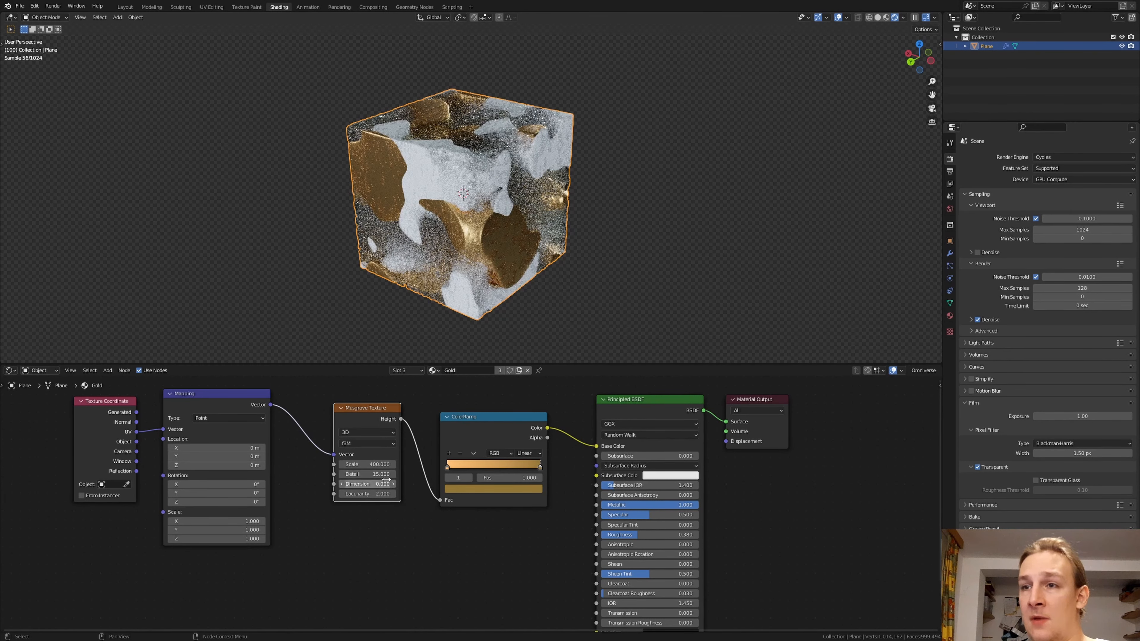
Link the Mapping vector to the Principled BSDF's Normal and insert a Noise Texture into that connection
{"action": "scroll", "coordinate": [288, 439], "scroll_direction": "down", "scroll_amount": 2}
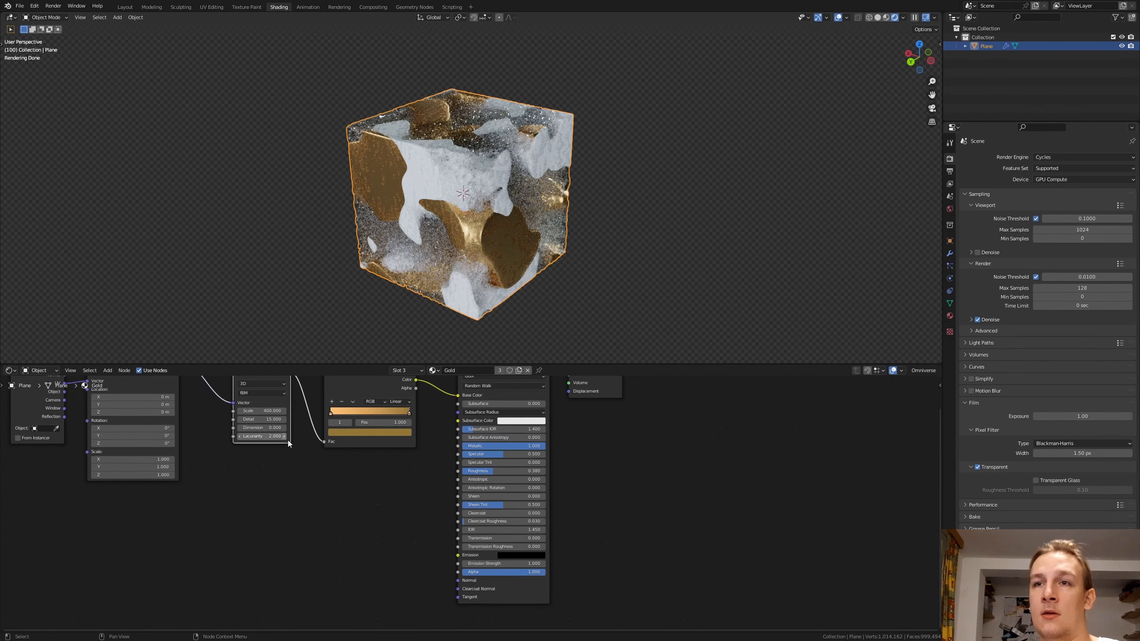
{"action": "left_click_drag", "start_coordinate": [210, 383], "coordinate": [412, 544]}
{"action": "middle_click_drag", "start_coordinate": [321, 463], "coordinate": [372, 488]}
{"action": "scroll", "coordinate": [372, 488], "scroll_direction": "up", "scroll_amount": 1}
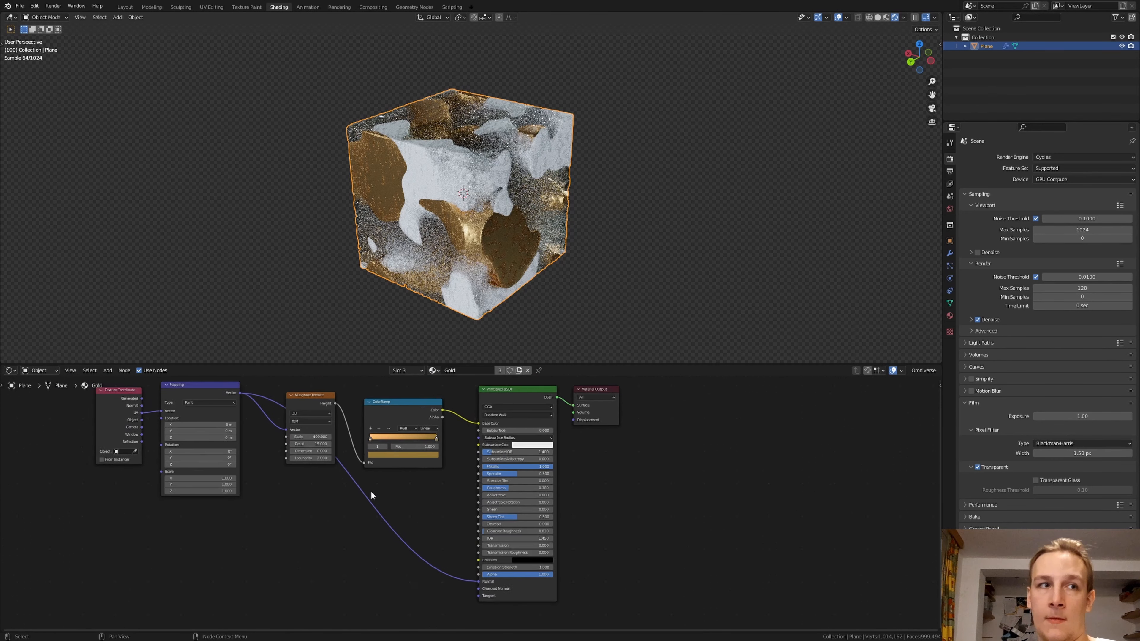
{"action": "key", "text": "shift+a"}
{"action": "type", "text": "noi"}
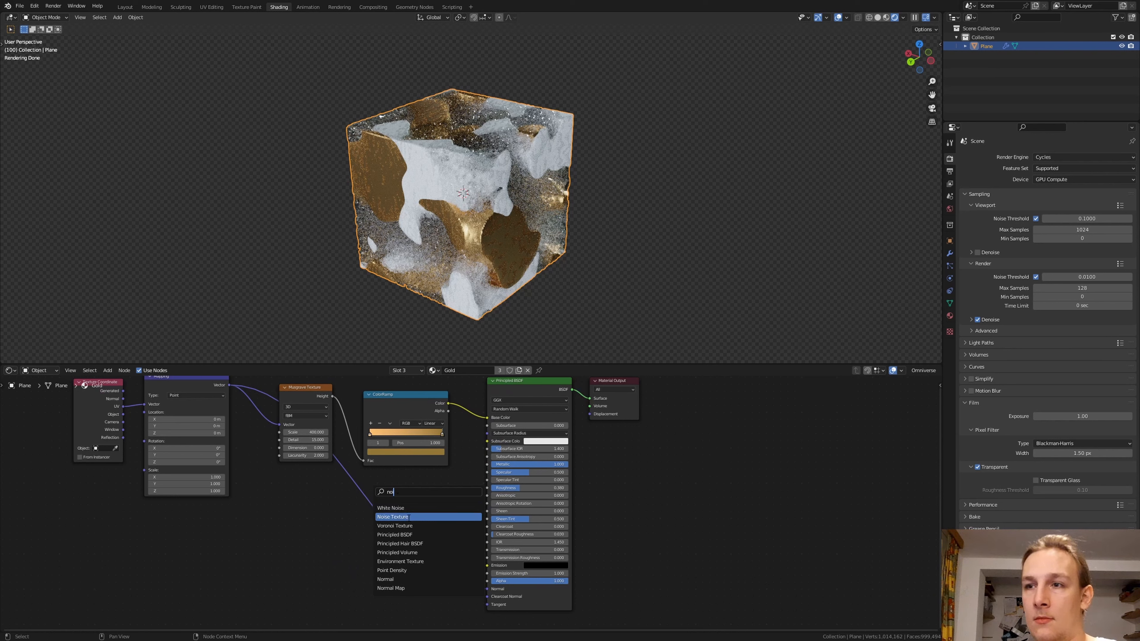
{"action": "left_click", "coordinate": [407, 518]}
{"action": "left_click", "coordinate": [378, 523]}
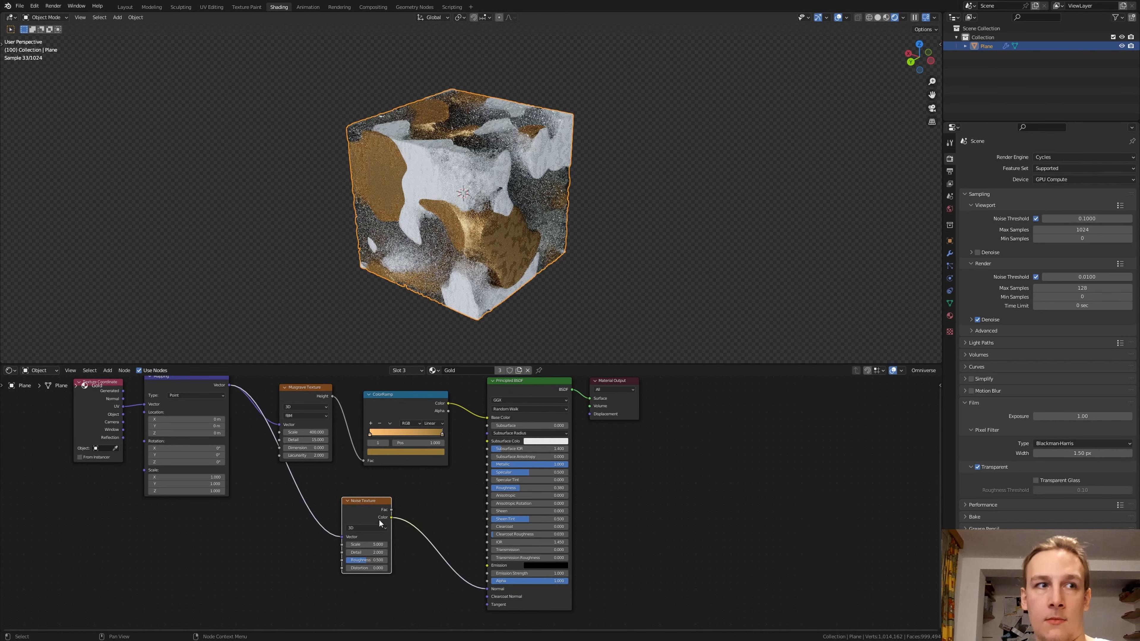
Set the Noise Texture's Scale to 10, Detail to 8 and Roughness to 0.45
{"action": "scroll", "coordinate": [378, 519], "scroll_direction": "up", "scroll_amount": 2}
{"action": "double_click", "coordinate": [358, 552]}
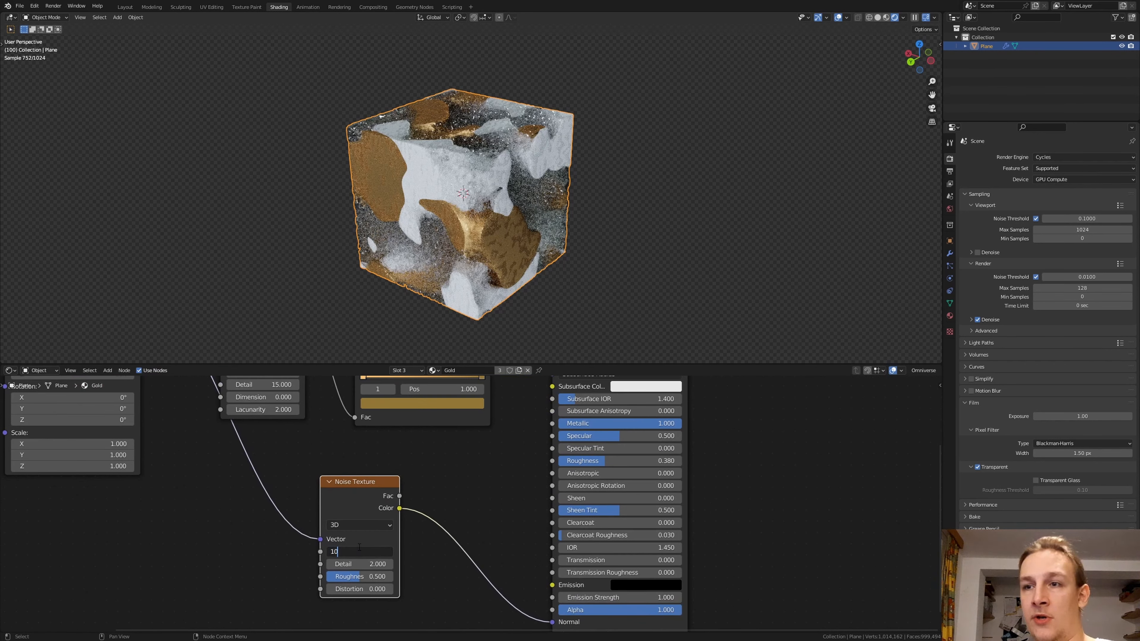
{"action": "type", "text": "10"}
{"action": "key", "text": "Return"}
{"action": "double_click", "coordinate": [364, 563]}
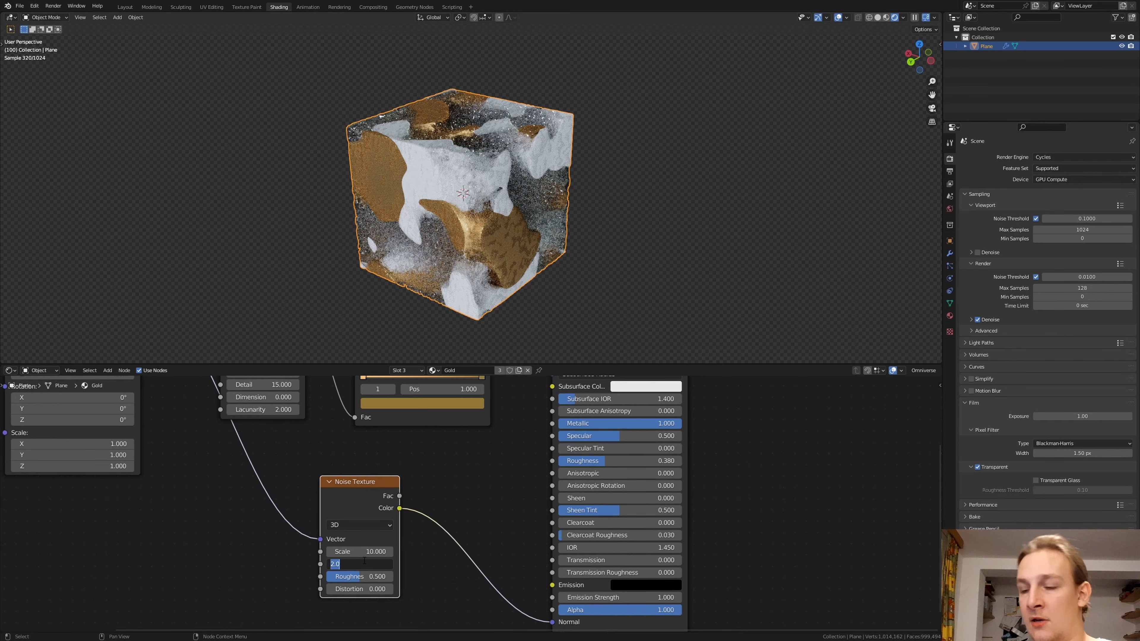
{"action": "type", "text": "8"}
{"action": "key", "text": "Return"}
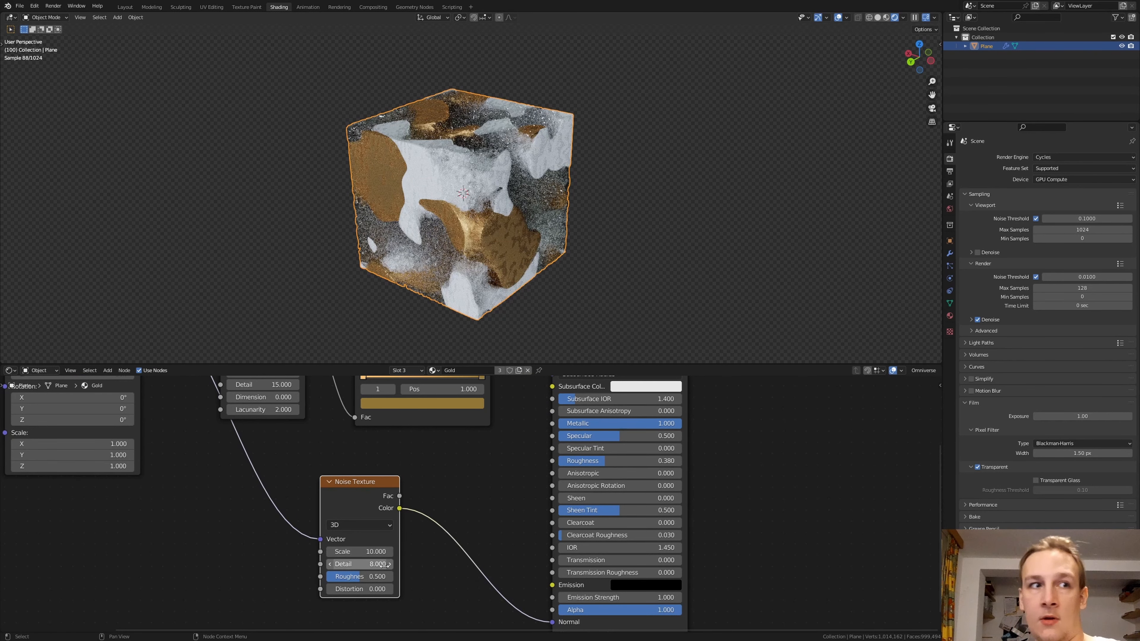
{"action": "double_click", "coordinate": [359, 576]}
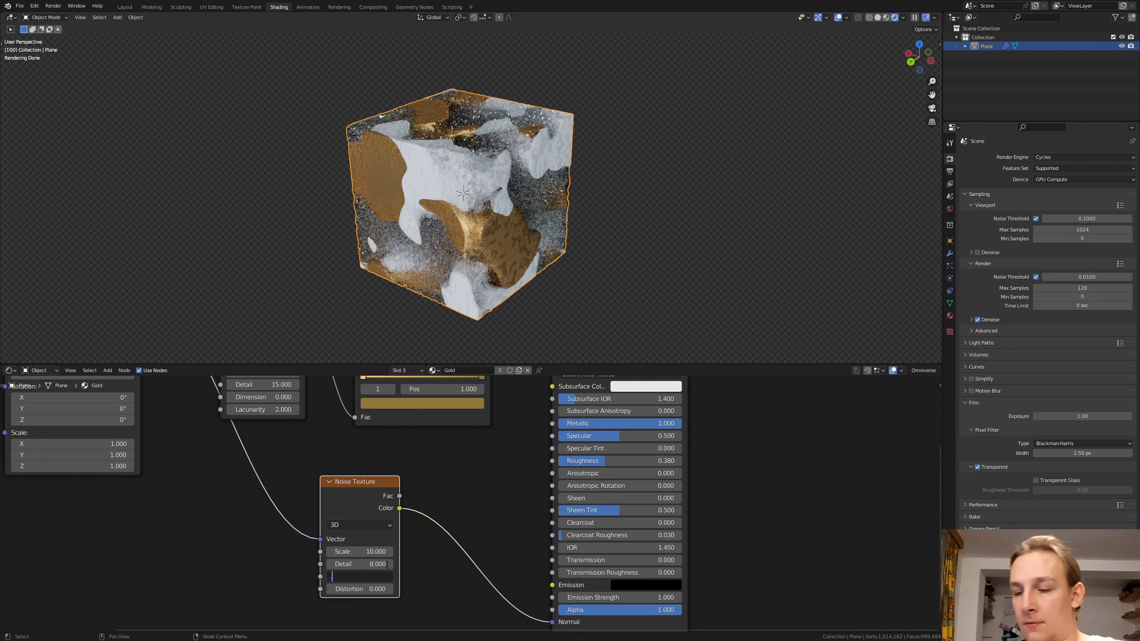
{"action": "type", "text": "0.45"}
{"action": "key", "text": "Return"}
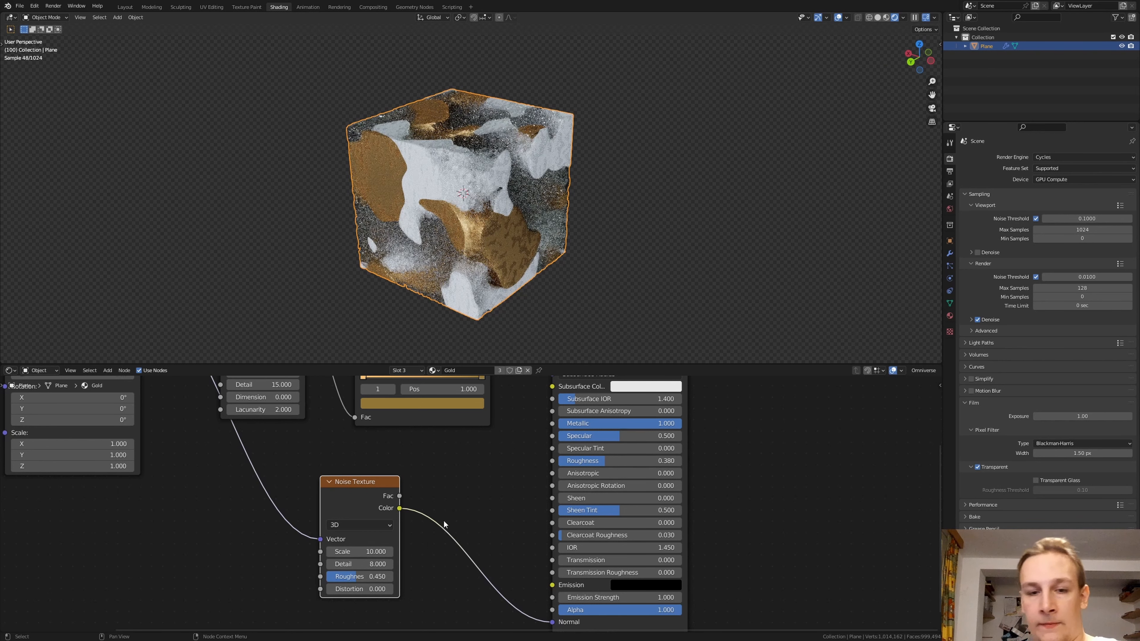
Insert a Bump node between the Noise Texture and the Principled BSDF's Normal, with Strength set to 0.5
{"action": "key", "text": "shift+a"}
{"action": "left_click", "coordinate": [447, 515]}
{"action": "type", "text": "bu"}
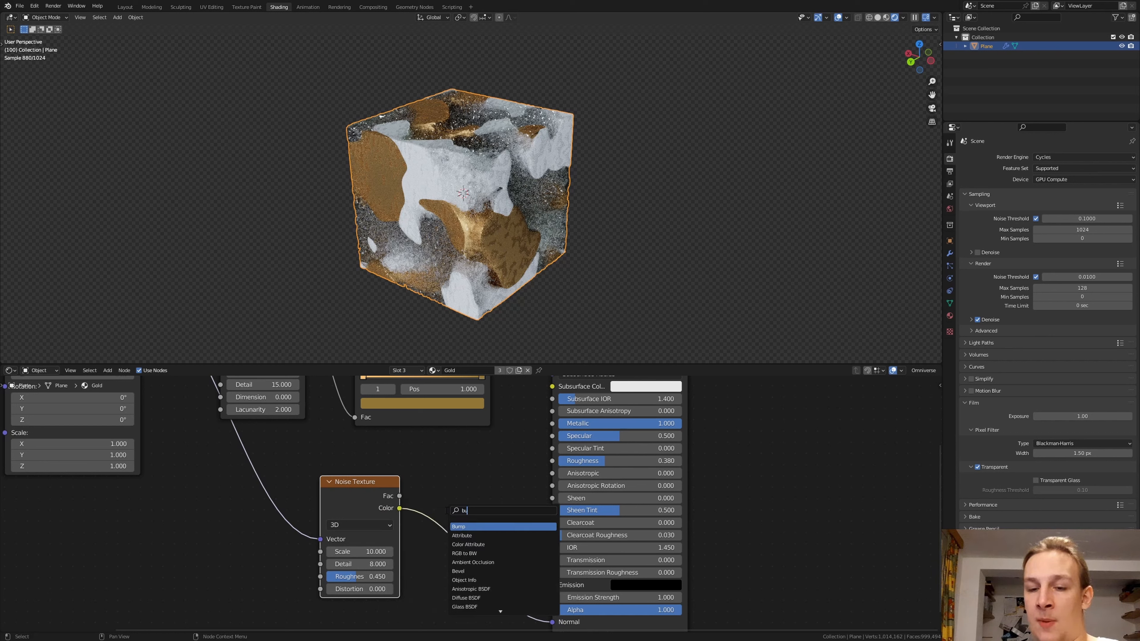
{"action": "type", "text": "m"}
{"action": "key", "text": "Return"}
{"action": "left_click", "coordinate": [474, 542]}
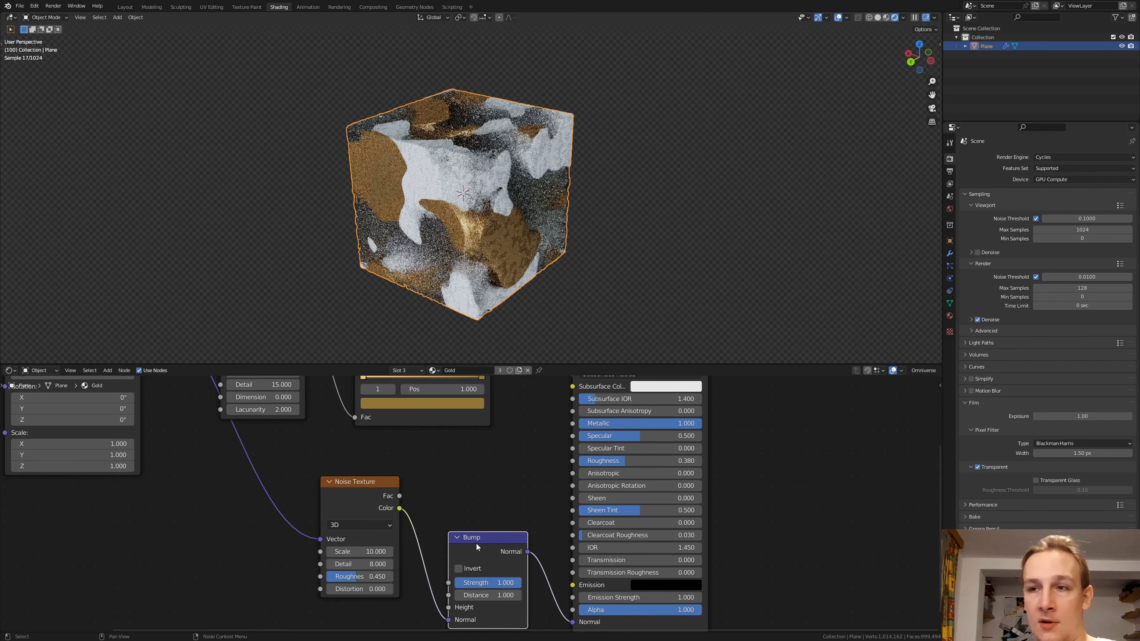
{"action": "middle_click_drag", "start_coordinate": [480, 559], "coordinate": [465, 512]}
{"action": "scroll", "coordinate": [465, 512], "scroll_direction": "down", "scroll_amount": 1}
{"action": "left_click", "coordinate": [482, 532]}
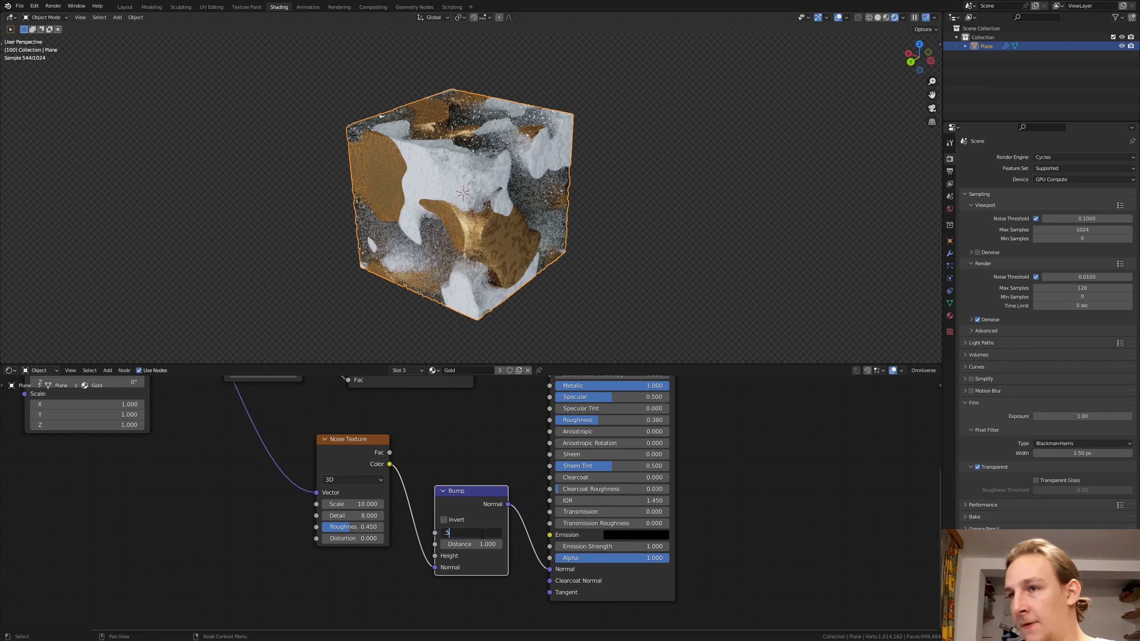
{"action": "type", "text": ".5"}
{"action": "key", "text": "Return"}
Recolor the ColorRamp with hex CD9D52 on the first stop and hex 90582C on the last stop
{"action": "middle_click_drag", "start_coordinate": [461, 409], "coordinate": [470, 527]}
{"action": "scroll", "coordinate": [470, 492], "scroll_direction": "up", "scroll_amount": 4}
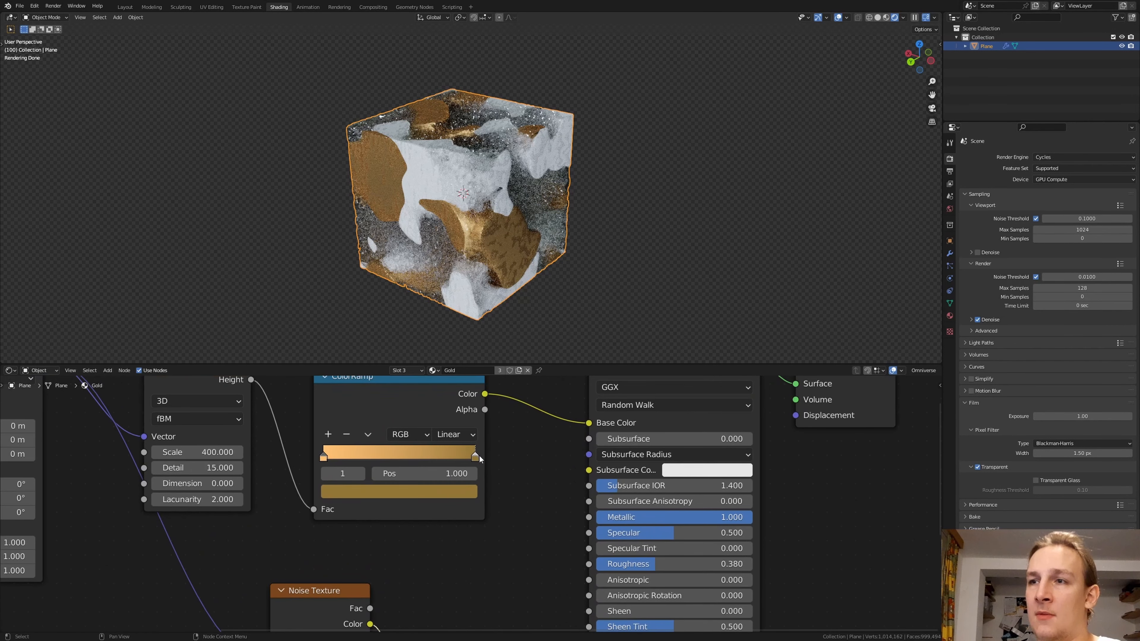
{"action": "left_click", "coordinate": [478, 456]}
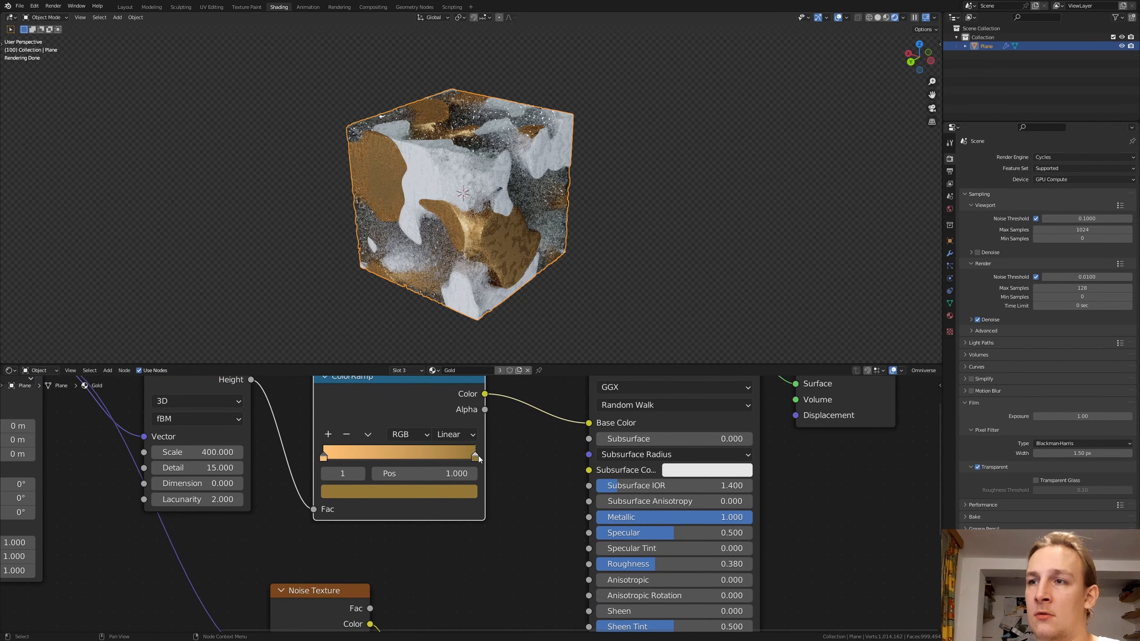
{"action": "left_click", "coordinate": [445, 492]}
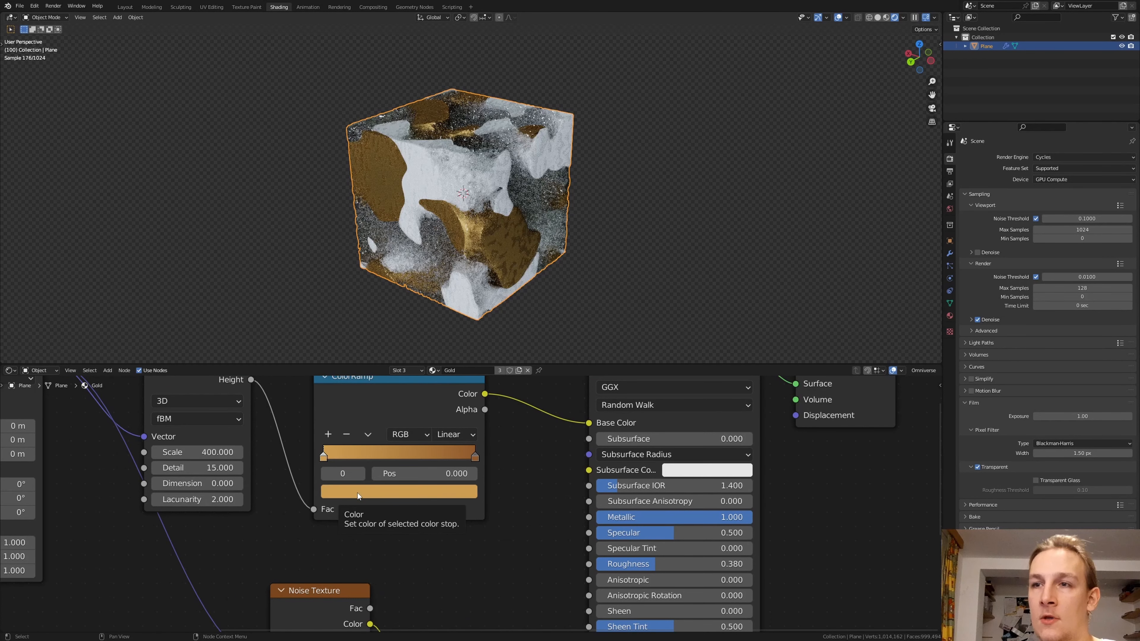
{"action": "left_click", "coordinate": [359, 495]}
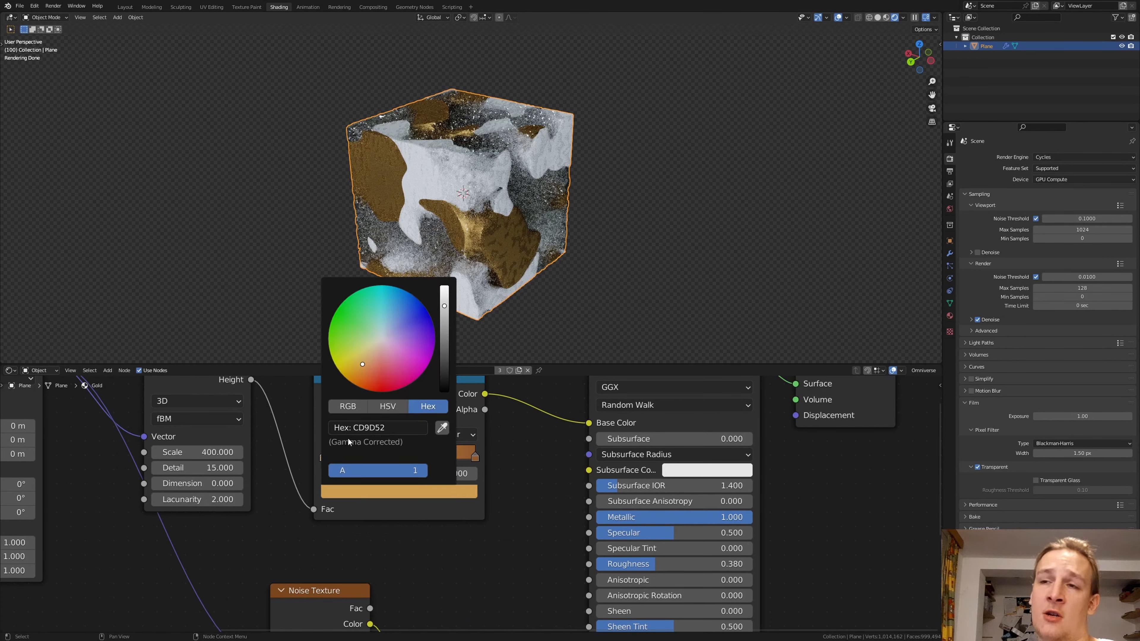
{"action": "left_click", "coordinate": [476, 457]}
{"action": "left_click", "coordinate": [424, 491]}
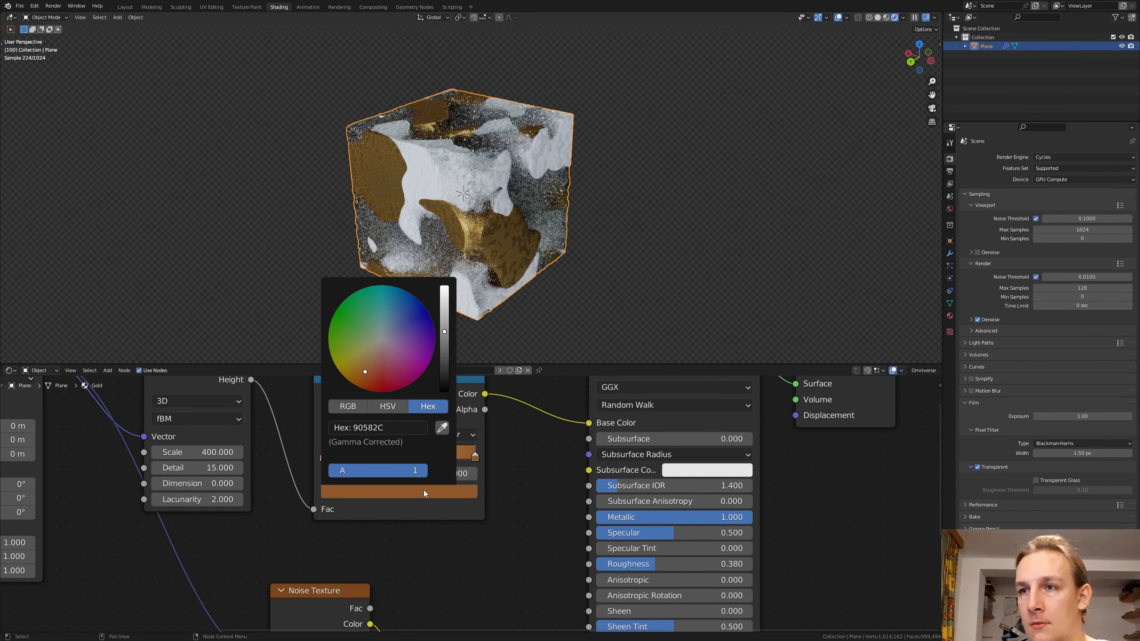
Select and copy all nodes of the Gold material
{"action": "key", "text": "Home"}
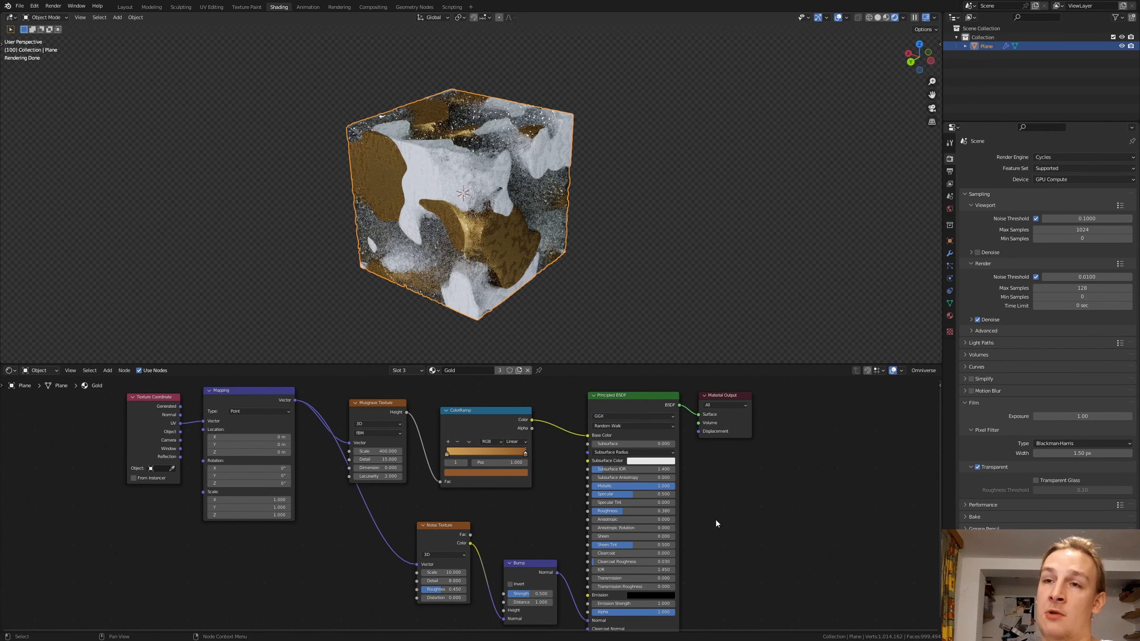
{"action": "key", "text": "a"}
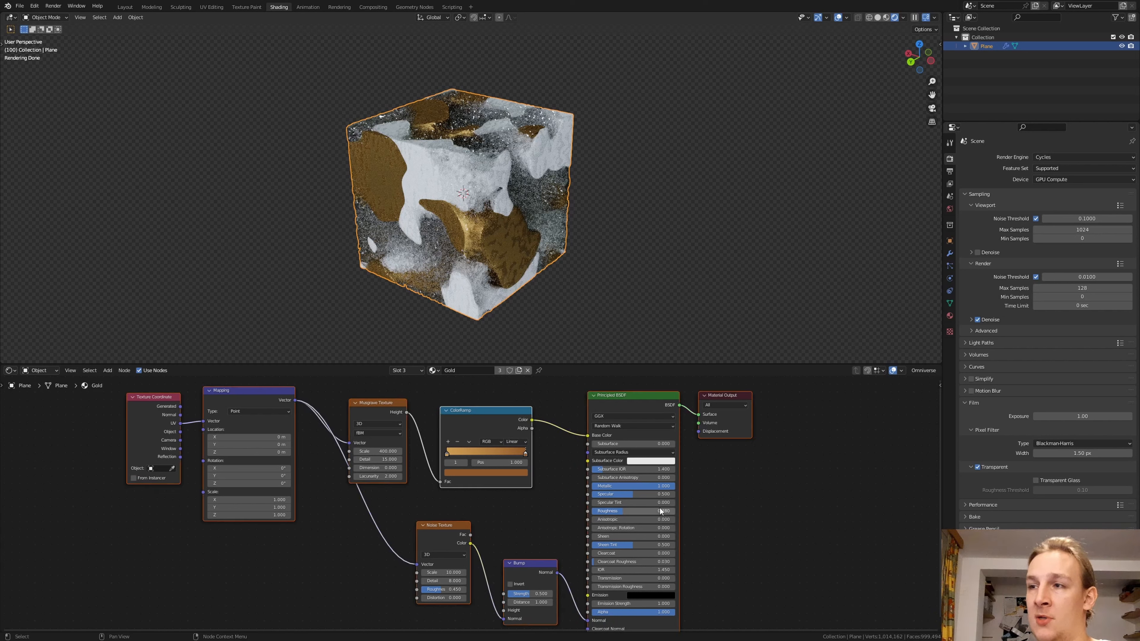
{"action": "right_click", "coordinate": [631, 408]}
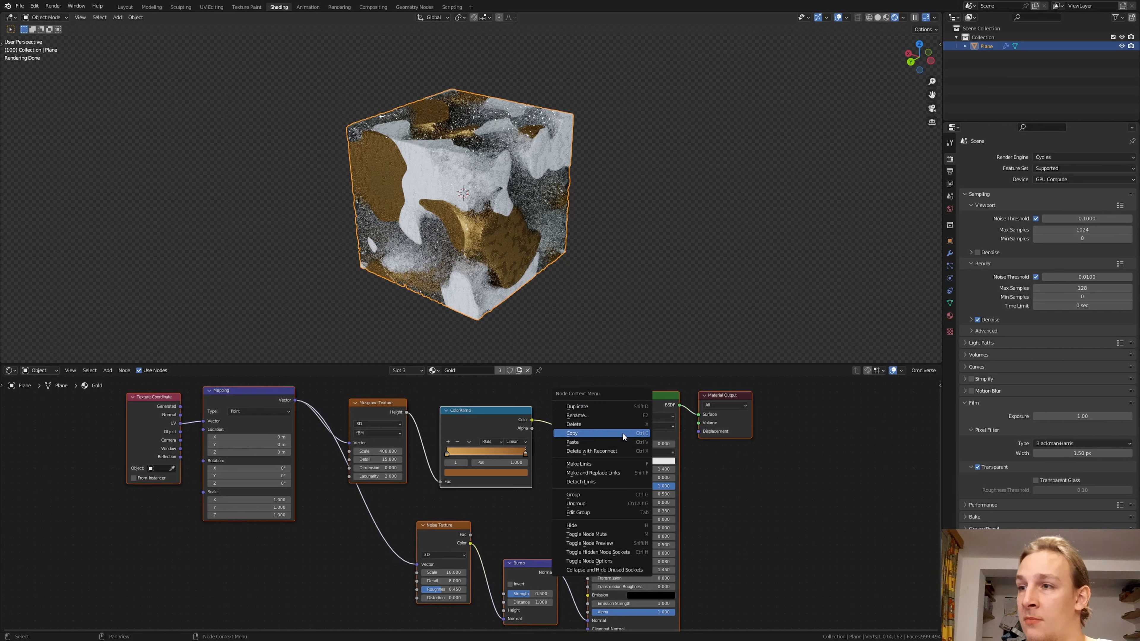
{"action": "left_click", "coordinate": [623, 433]}
Switch the slot to the Gold2 material and replace its default nodes with the copied Gold nodes
{"action": "left_click", "coordinate": [432, 371]}
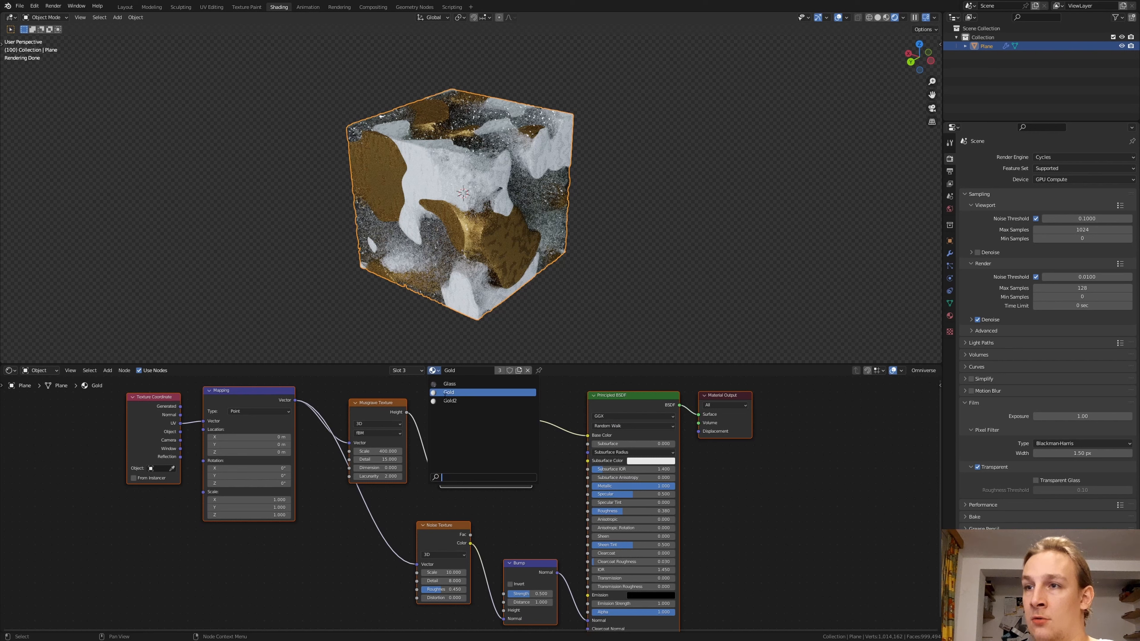
{"action": "key", "text": "Return"}
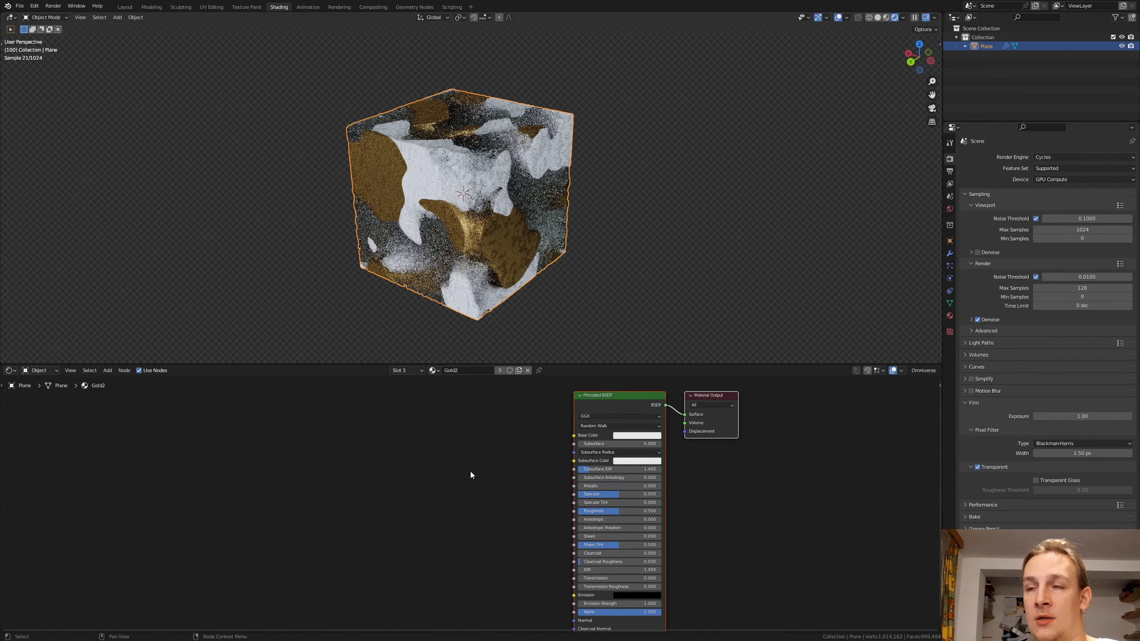
{"action": "key", "text": "a"}
{"action": "key", "text": "x"}
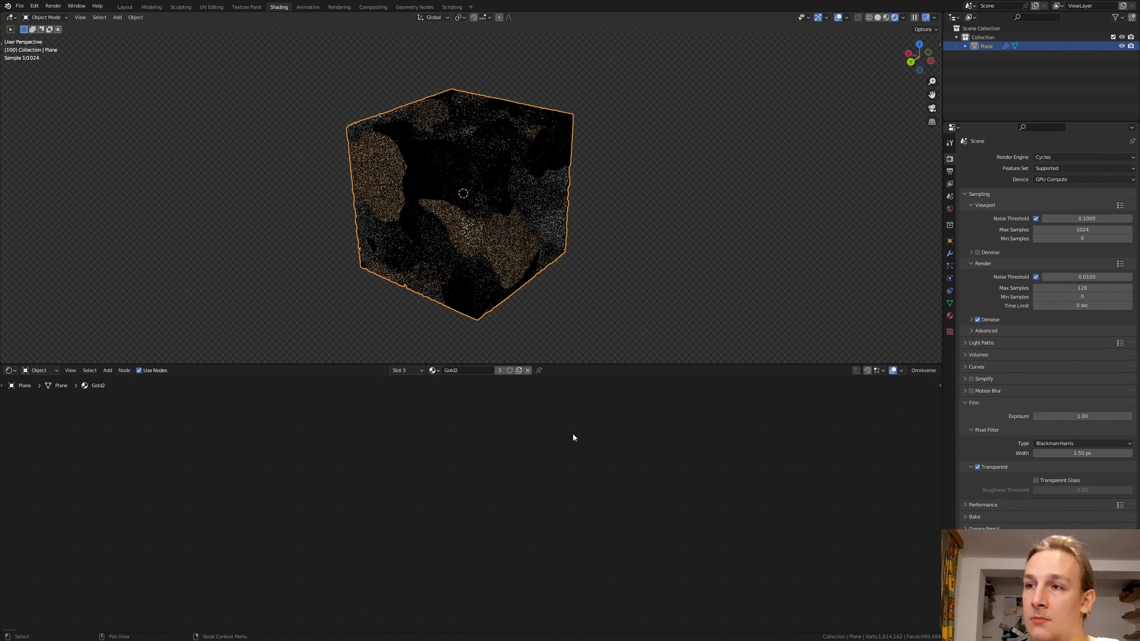
{"action": "key", "text": "ctrl+v"}
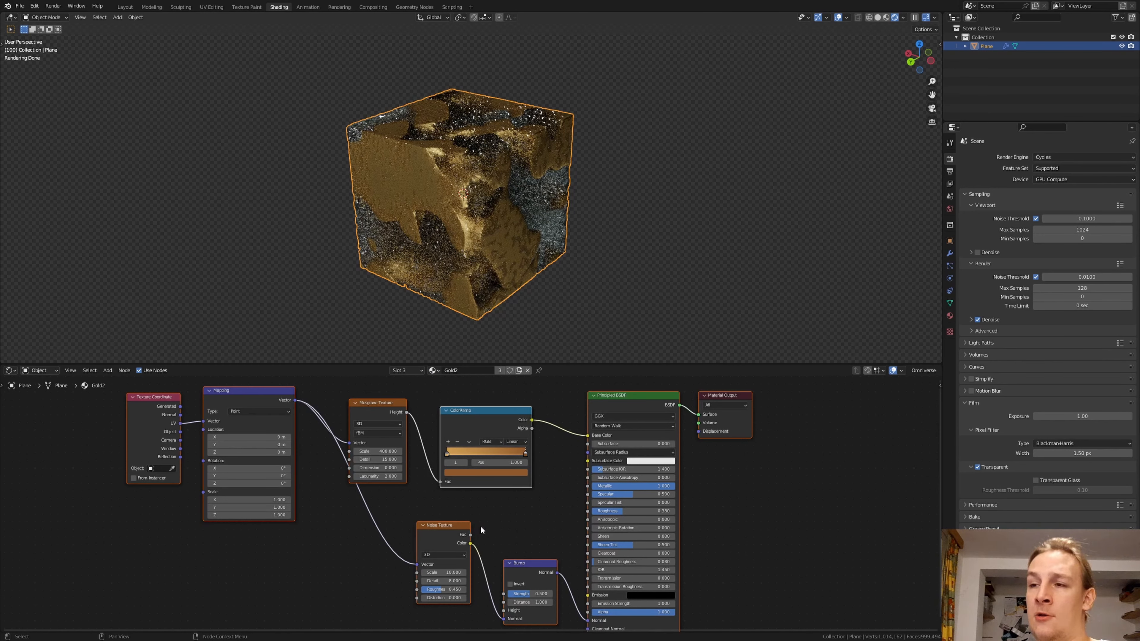
In Gold2, set the Noise Texture's Scale to 12 and the Bump Strength to 0.008
{"action": "middle_click_drag", "start_coordinate": [451, 582], "coordinate": [421, 554]}
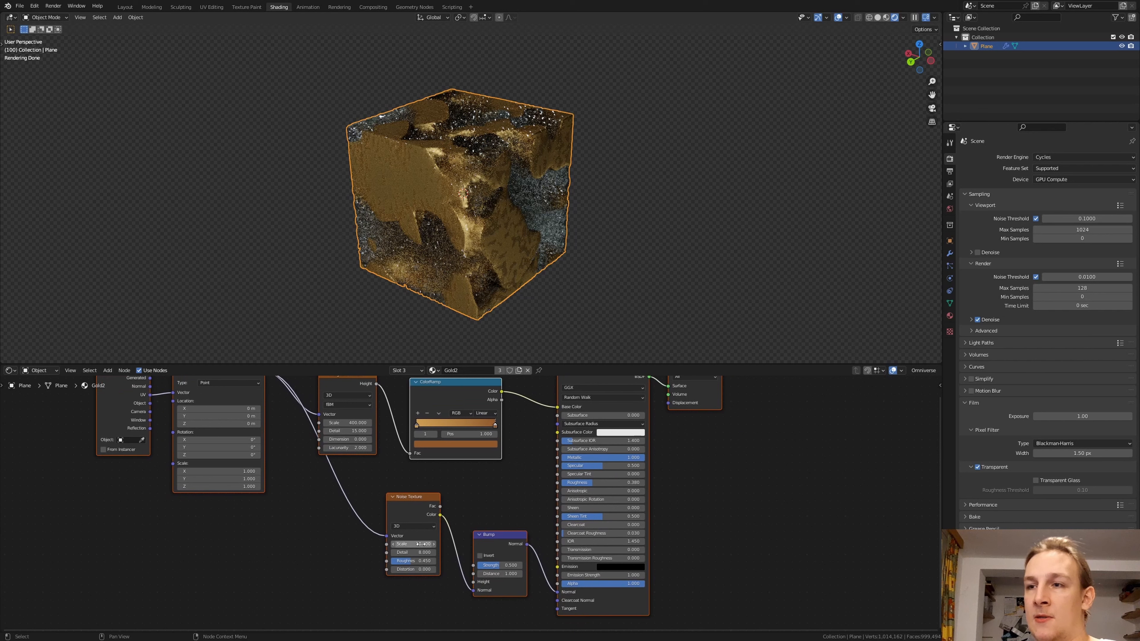
{"action": "left_click", "coordinate": [422, 544]}
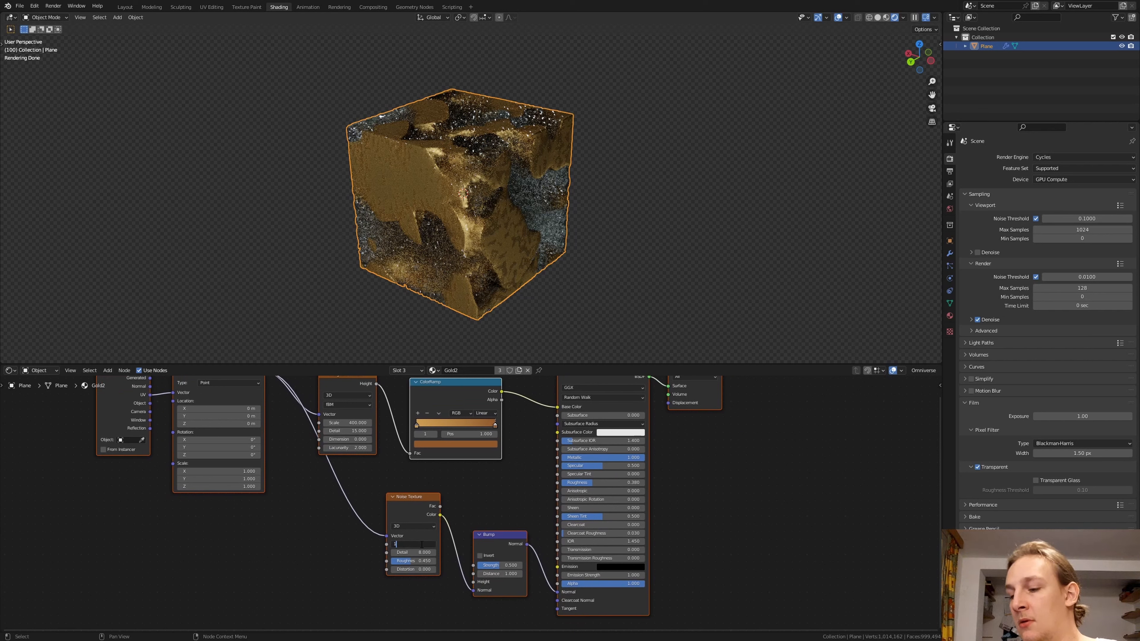
{"action": "key", "text": "Return"}
{"action": "left_click", "coordinate": [503, 565]}
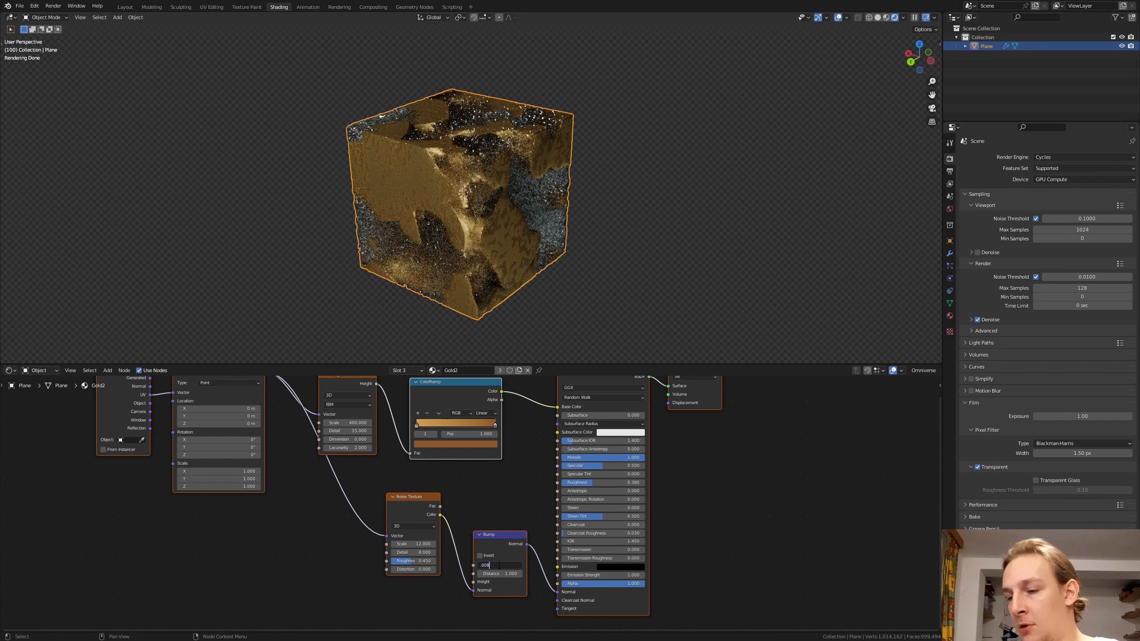
{"action": "key", "text": "Return"}
{"action": "middle_click_drag", "start_coordinate": [710, 456], "coordinate": [759, 504]}
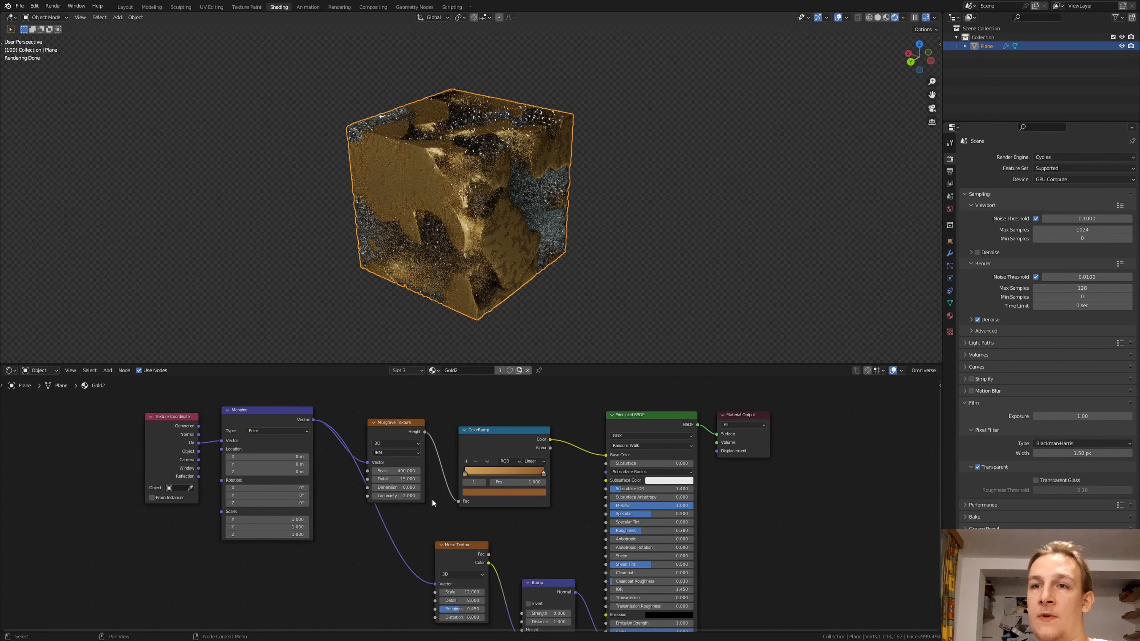
In both the Gold2 and Gold materials, feed the Mapping node's Vector from the Texture Coordinate's Object output instead of UV
{"action": "left_click_drag", "start_coordinate": [199, 451], "coordinate": [222, 440]}
{"action": "left_click", "coordinate": [433, 371]}
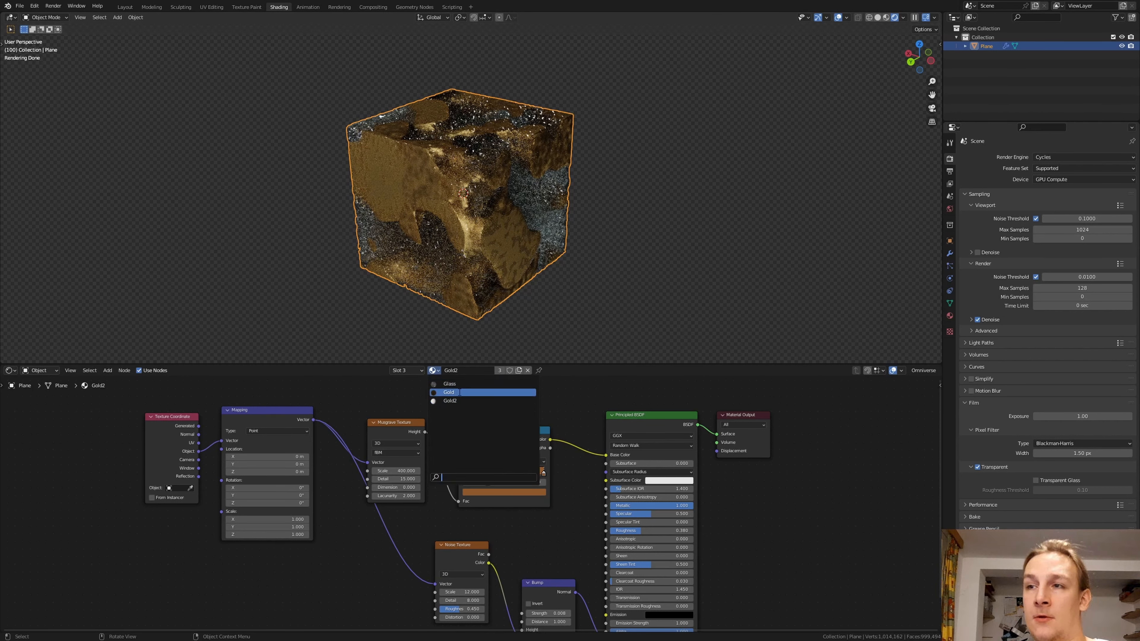
{"action": "left_click", "coordinate": [454, 392]}
{"action": "left_click_drag", "start_coordinate": [199, 452], "coordinate": [222, 439]}
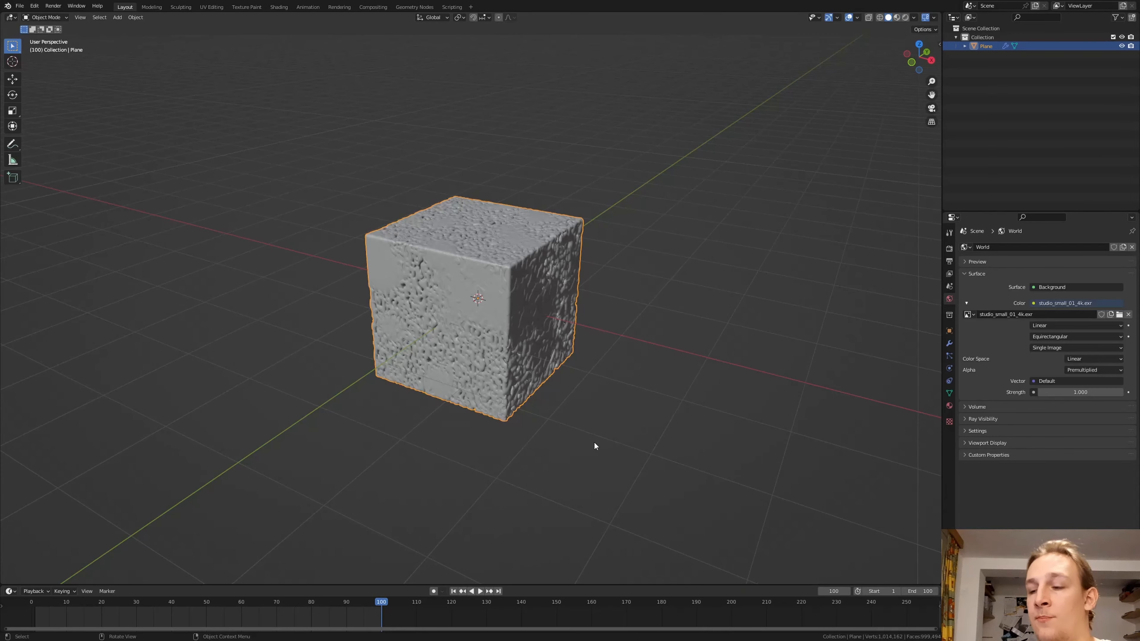
Add a camera that looks at the cube corner-on from slightly above, matching the viewport angle, and look through it
{"action": "key", "text": "KP_1"}
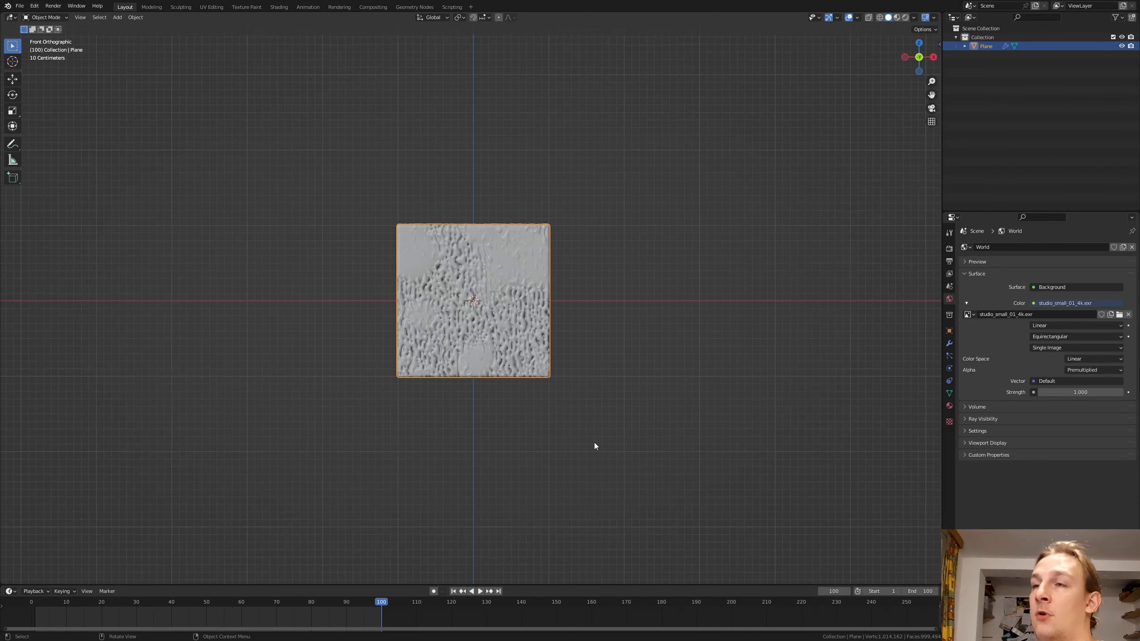
{"action": "scroll", "coordinate": [594, 431], "scroll_direction": "up", "scroll_amount": 5}
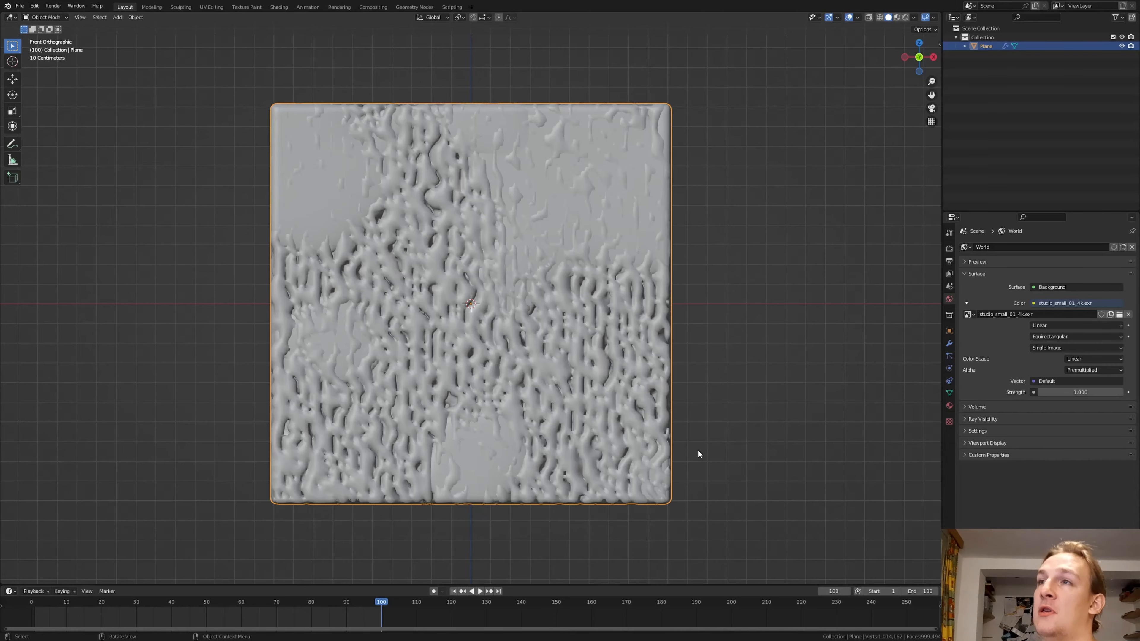
{"action": "key", "text": "KP_6"}
{"action": "key", "text": "KP_6"}
{"action": "key", "text": "KP_6"}
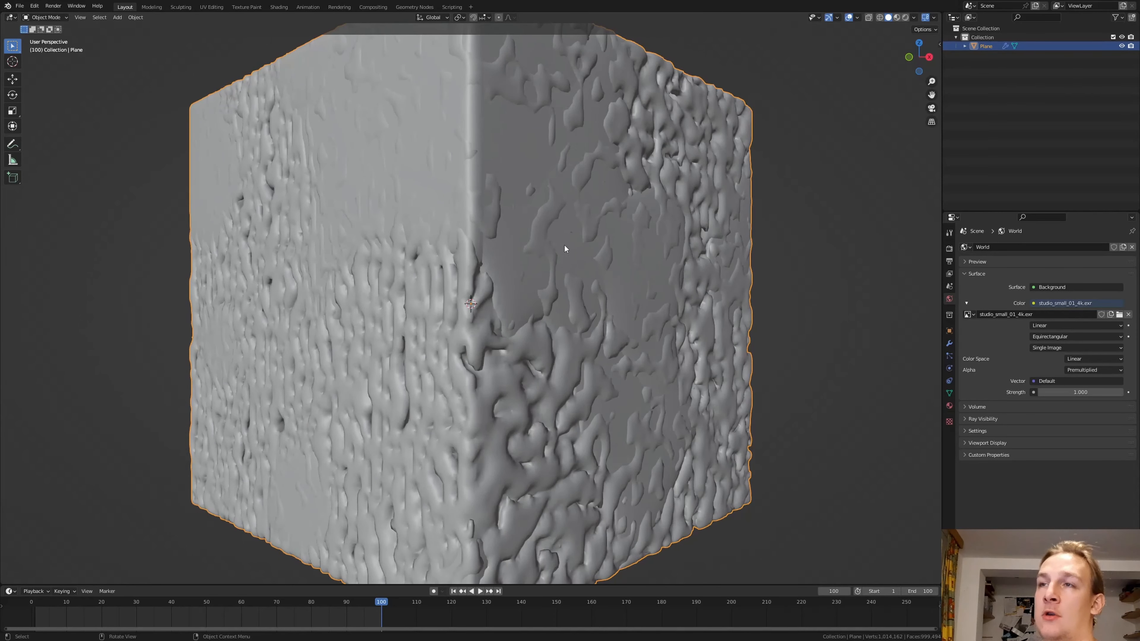
{"action": "key", "text": "KP_8"}
{"action": "key", "text": "KP_8"}
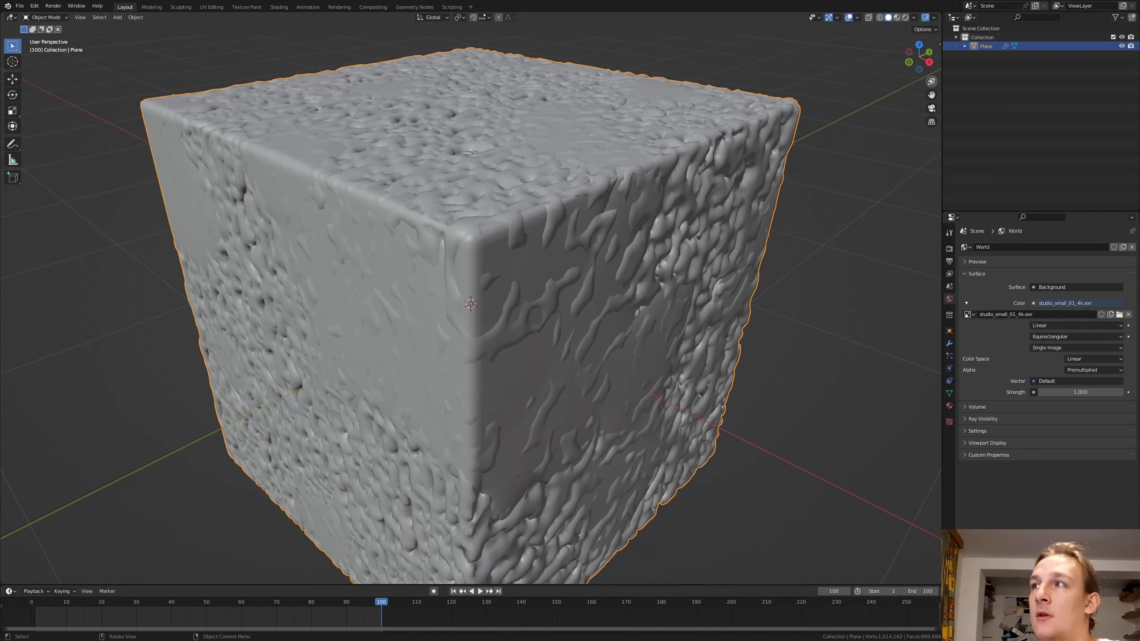
{"action": "left_click_drag", "start_coordinate": [932, 81], "coordinate": [932, 218]}
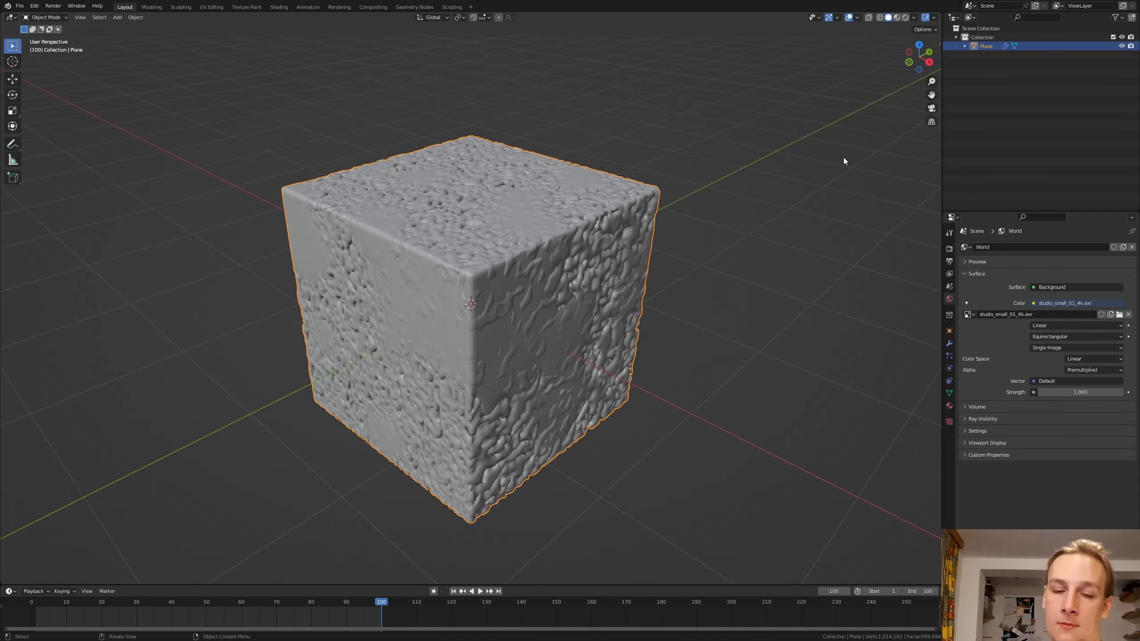
{"action": "left_click", "coordinate": [640, 433]}
{"action": "key", "text": "shift+a"}
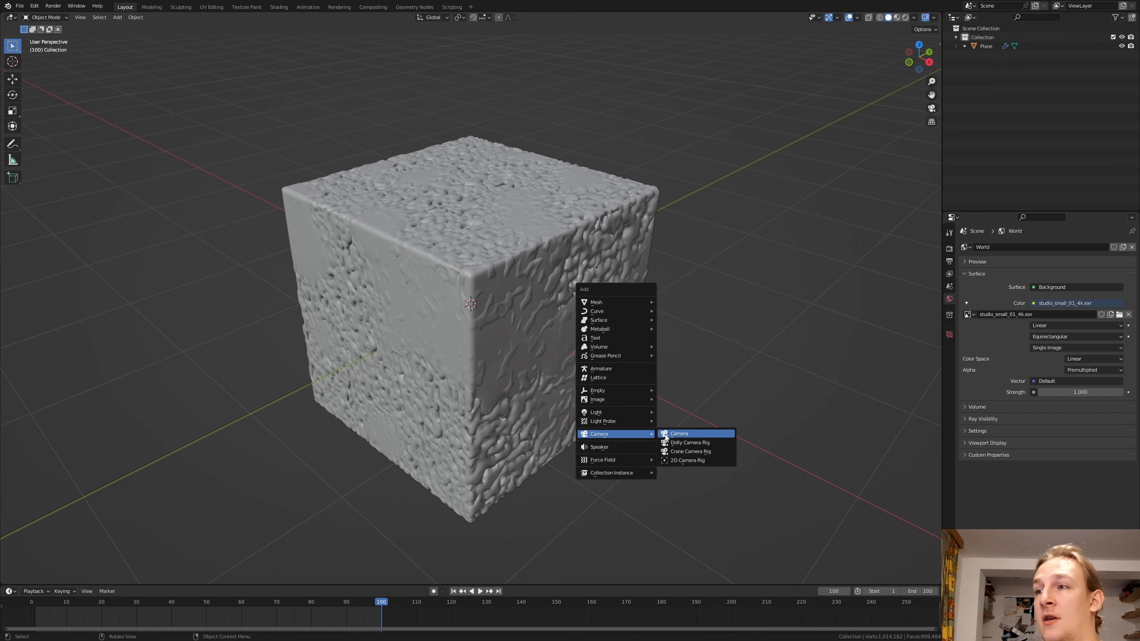
{"action": "left_click", "coordinate": [666, 433]}
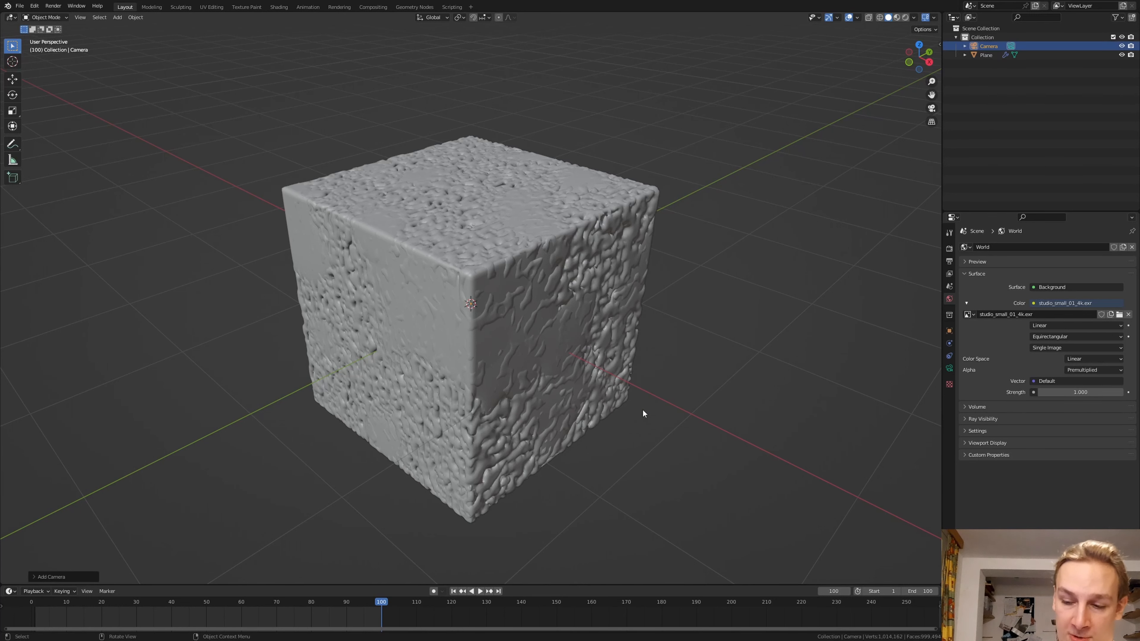
{"action": "key", "text": "KP_0"}
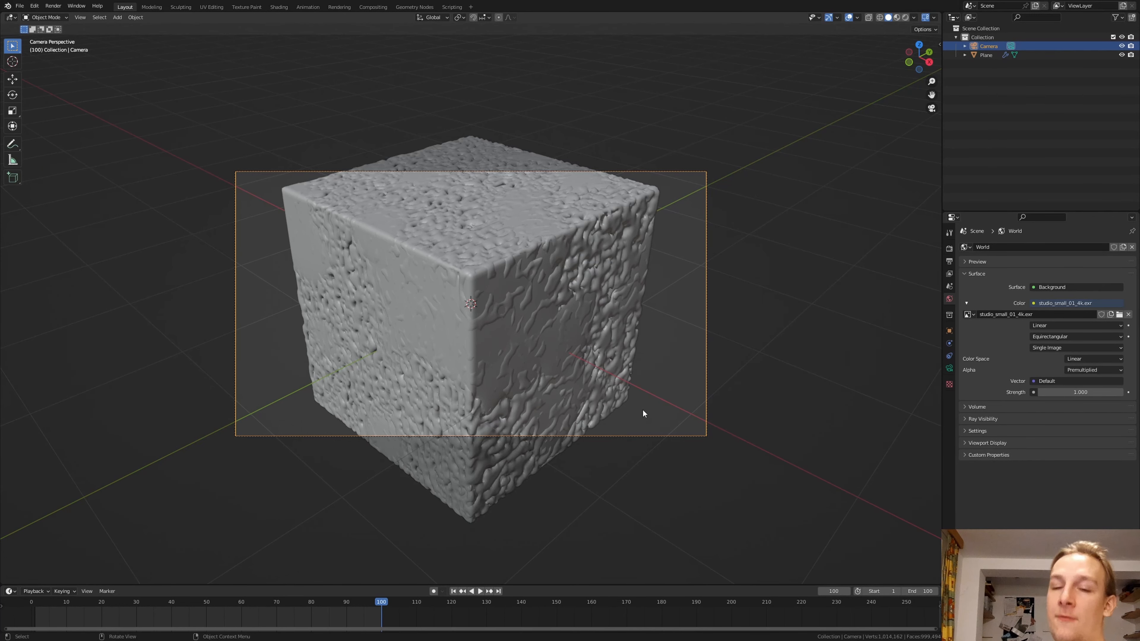
Pull the camera back along its local Z axis and shift it so the whole cube sits centred in the frame
{"action": "key", "text": "g"}
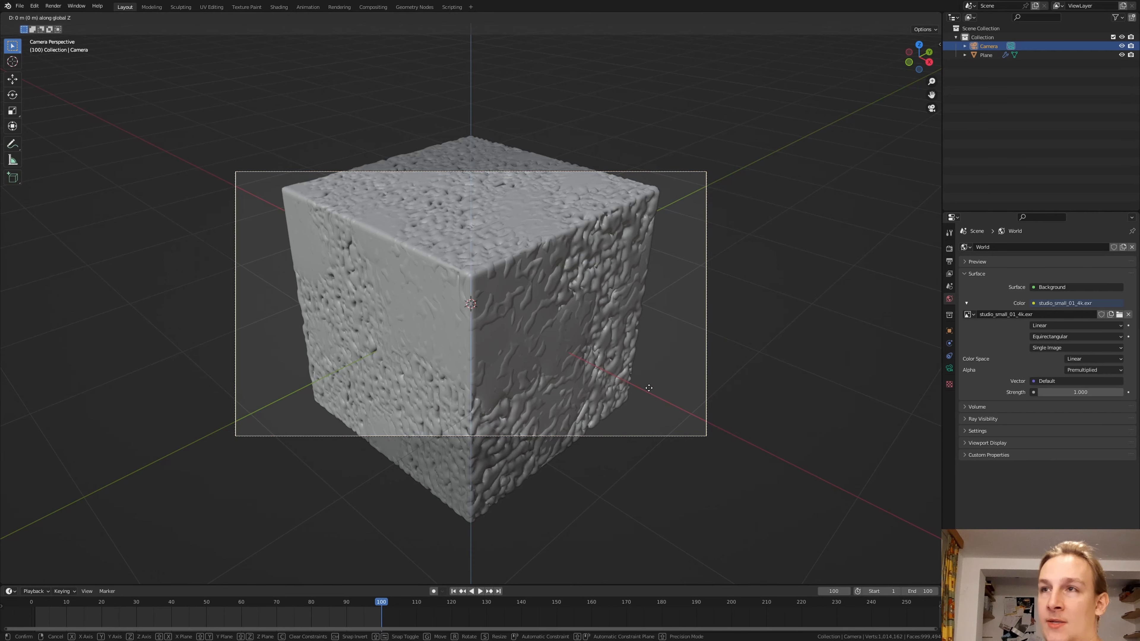
{"action": "key", "text": "z"}
{"action": "key", "text": "z"}
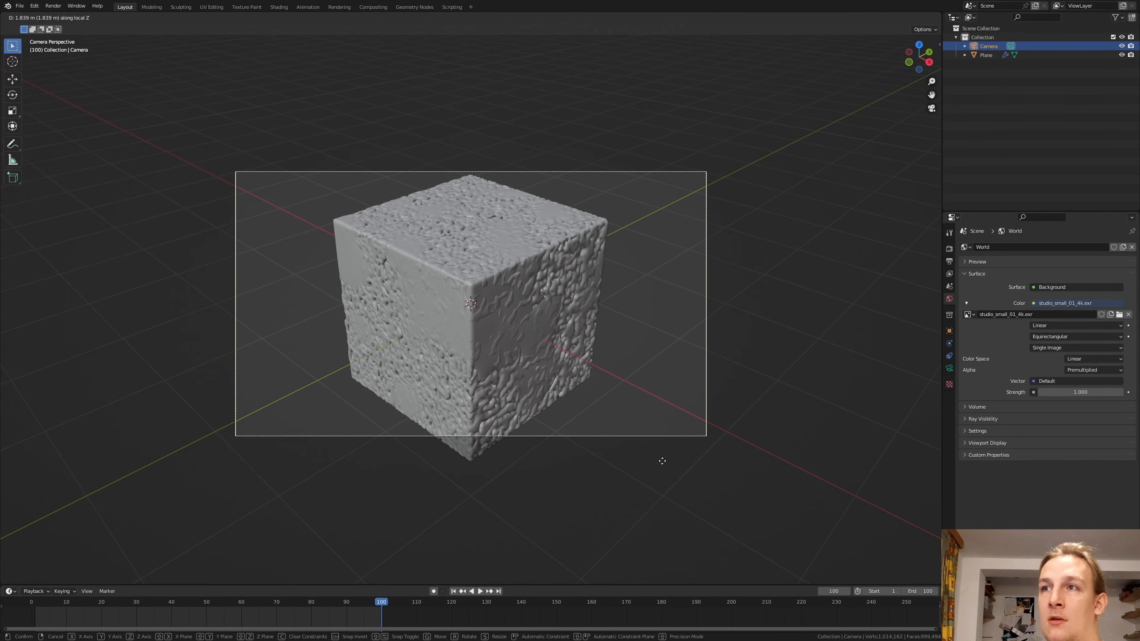
{"action": "left_click", "coordinate": [663, 471]}
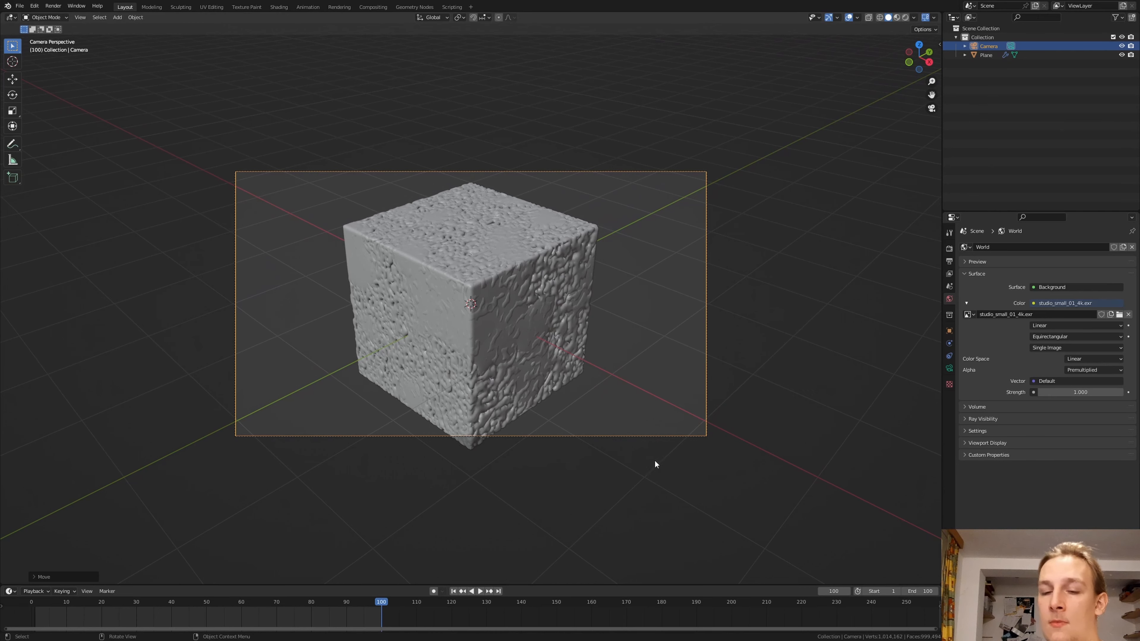
{"action": "key", "text": "g"}
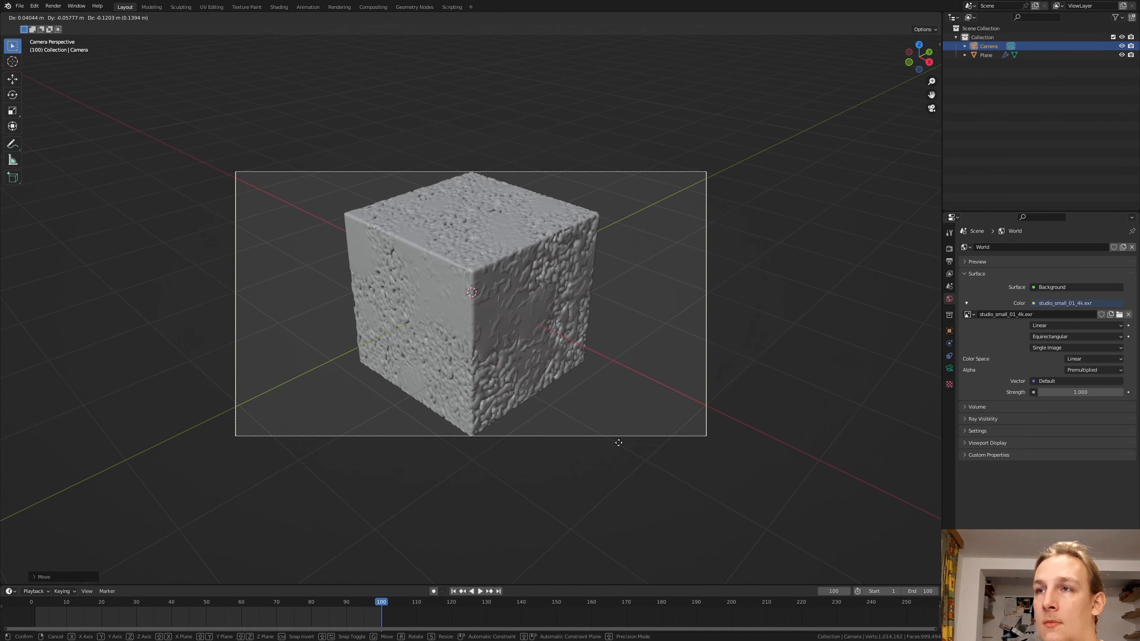
{"action": "key", "text": "z"}
{"action": "key", "text": "z"}
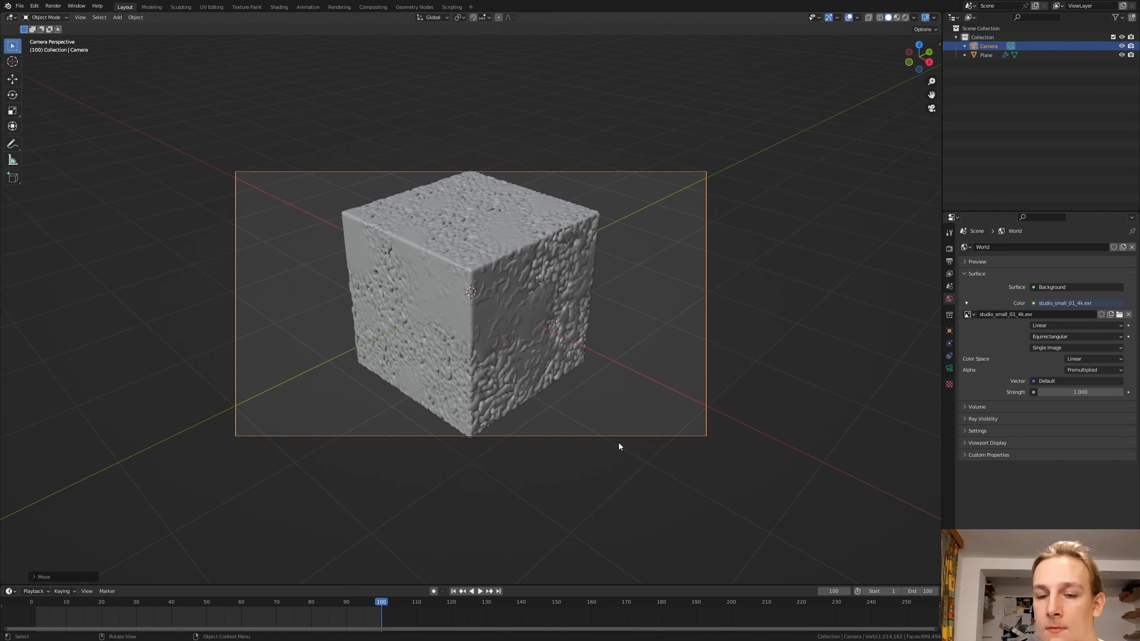
{"action": "left_click", "coordinate": [616, 467]}
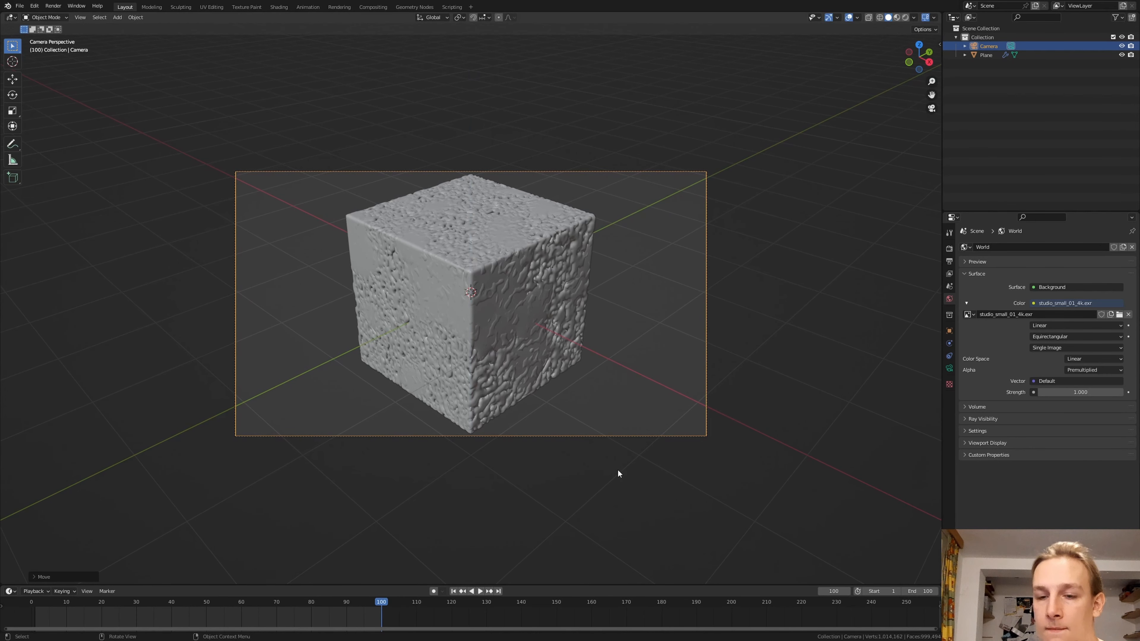
Add a plain axes empty and place it, in the top view, on the cube corner nearest the camera
{"action": "key", "text": "shift+a"}
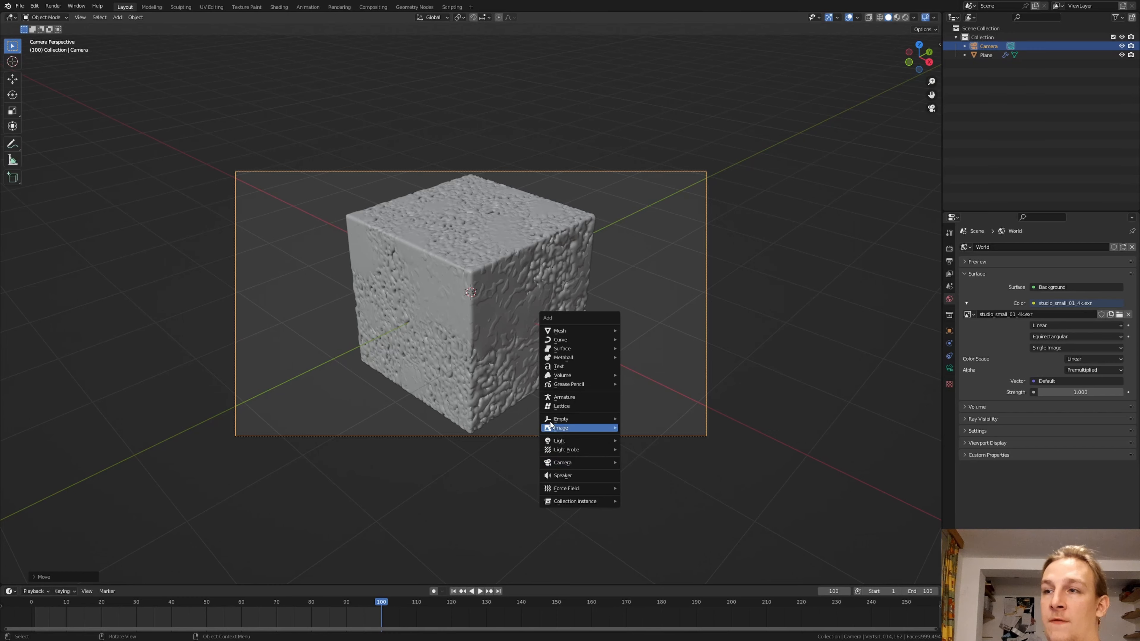
{"action": "mouse_move", "coordinate": [592, 419]}
{"action": "left_click", "coordinate": [655, 418]}
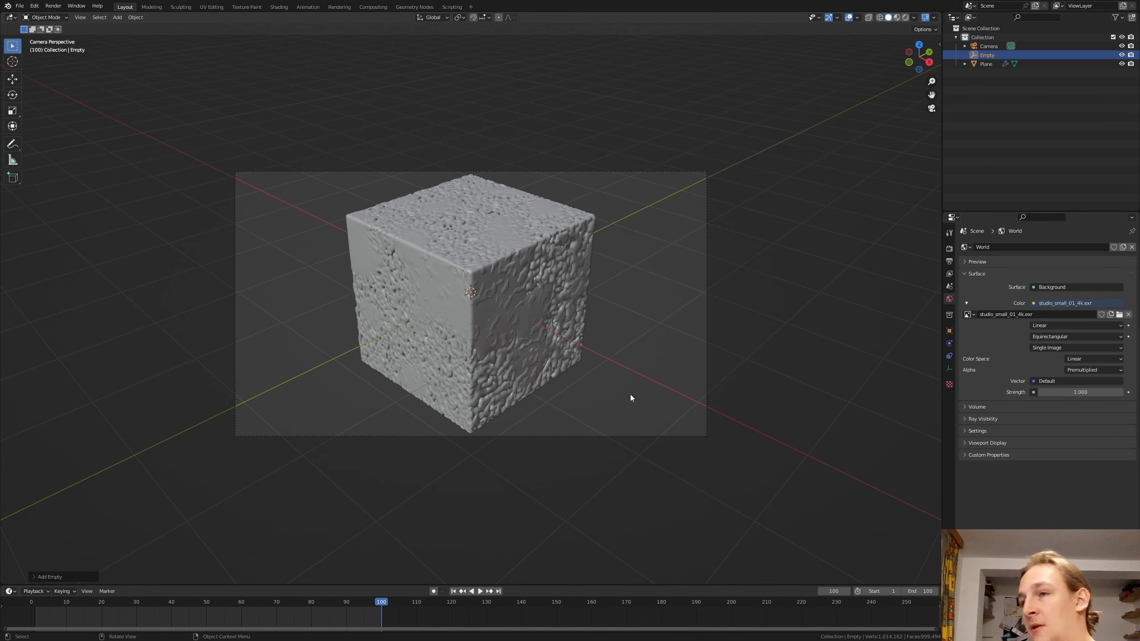
{"action": "key", "text": "KP_7"}
{"action": "key", "text": "g"}
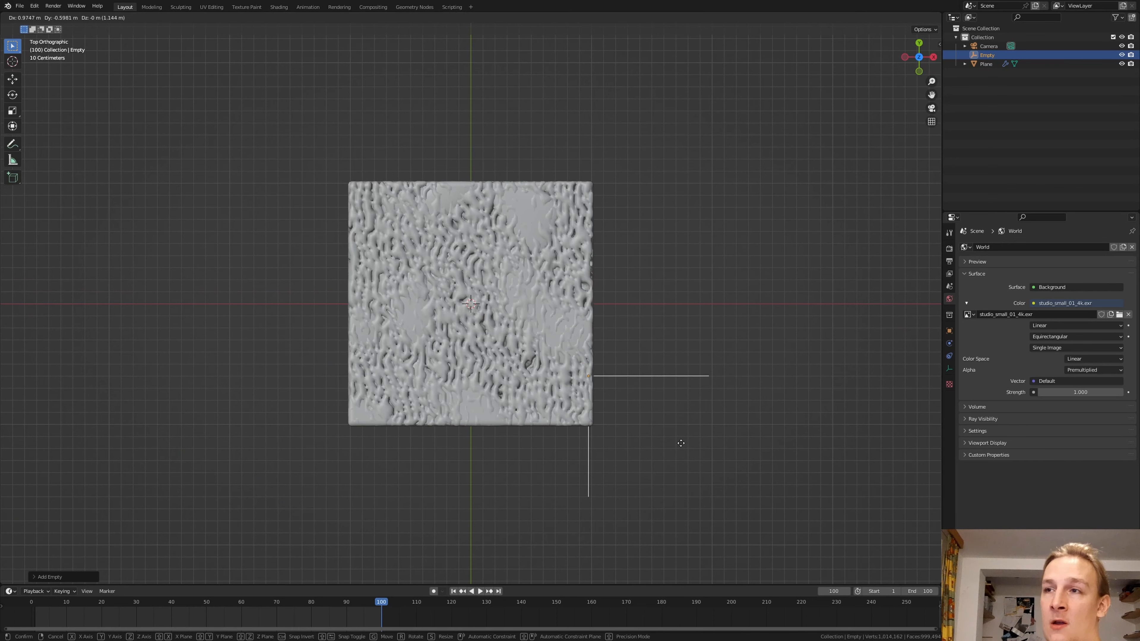
{"action": "left_click", "coordinate": [687, 486]}
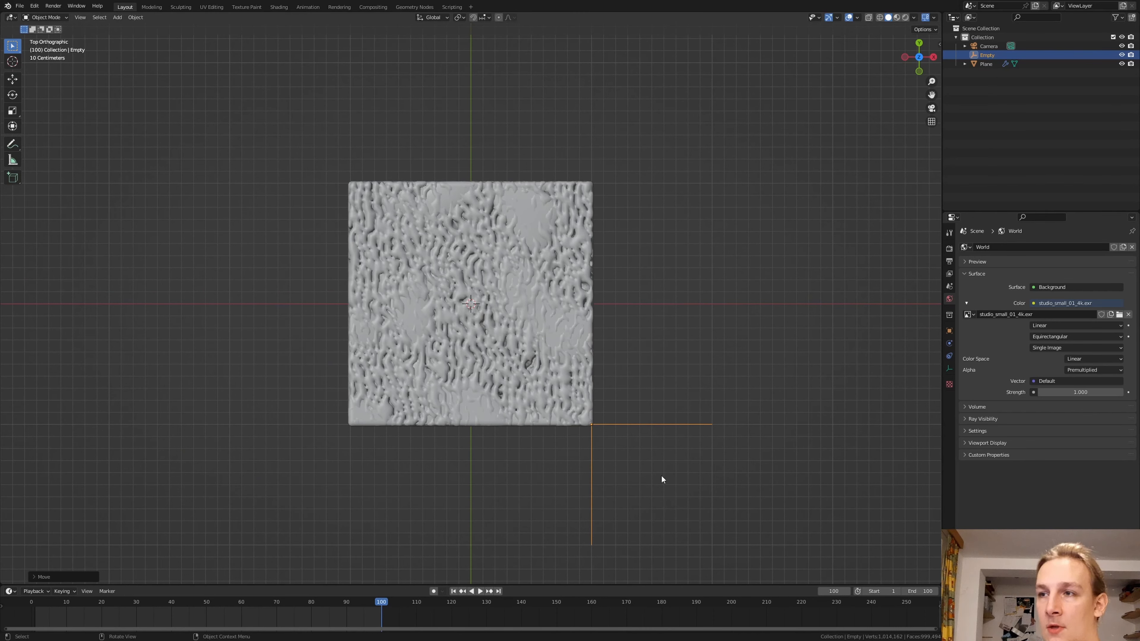
{"action": "key", "text": "g"}
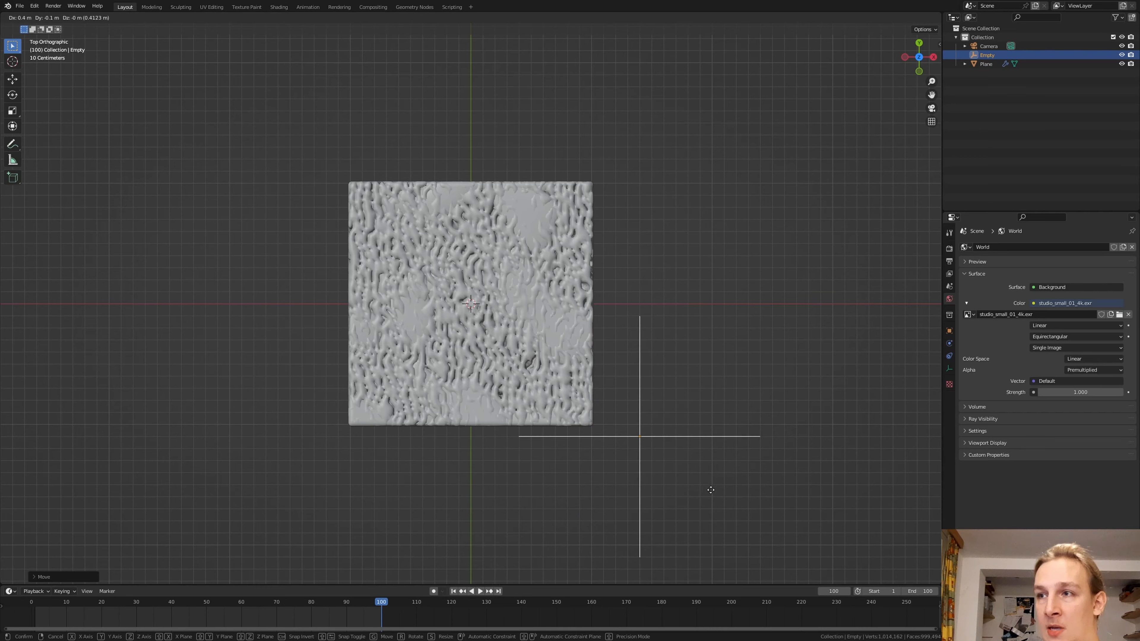
{"action": "left_click", "coordinate": [663, 481]}
Raise the empty along Z to the cube's upper corner in the front view, and return to the camera view
{"action": "key", "text": "KP_1"}
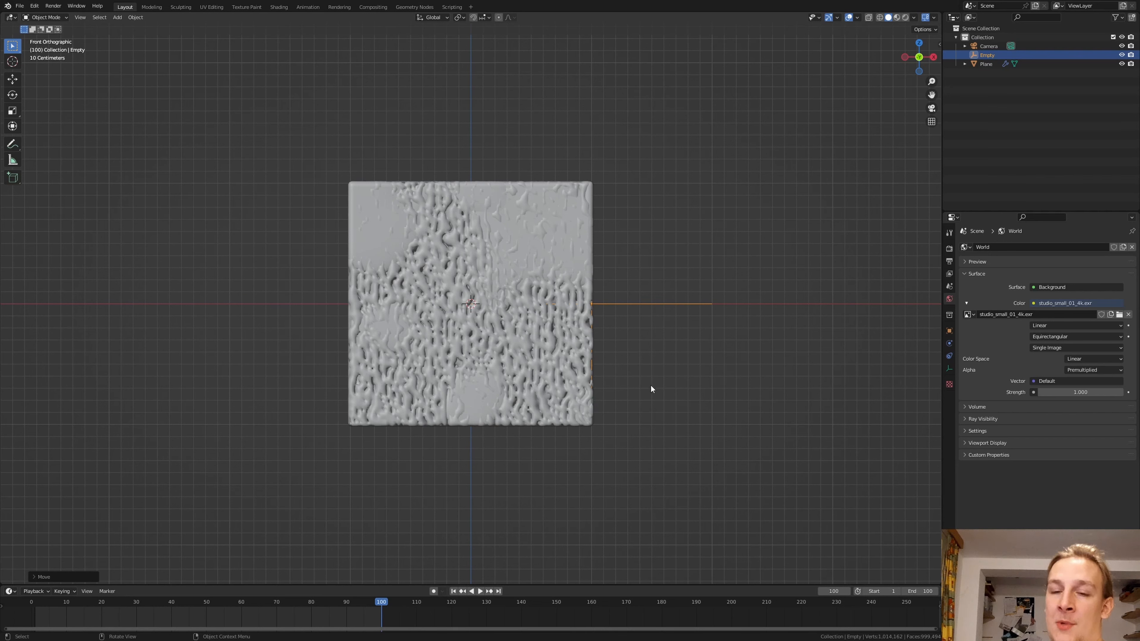
{"action": "key", "text": "g"}
{"action": "key", "text": "z"}
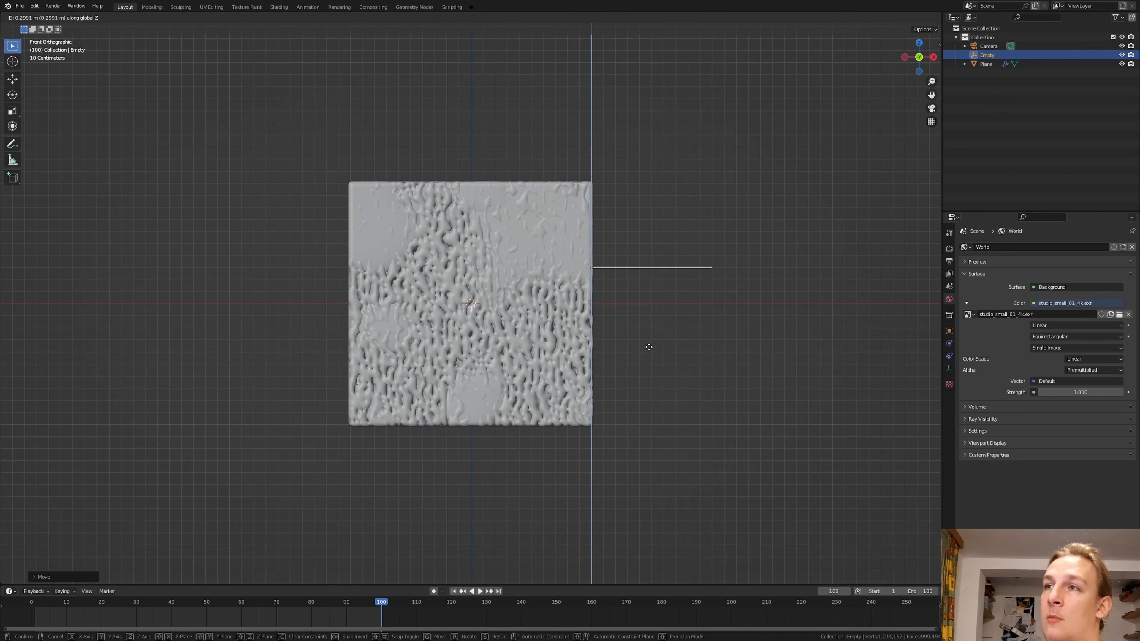
{"action": "left_click", "coordinate": [652, 270]}
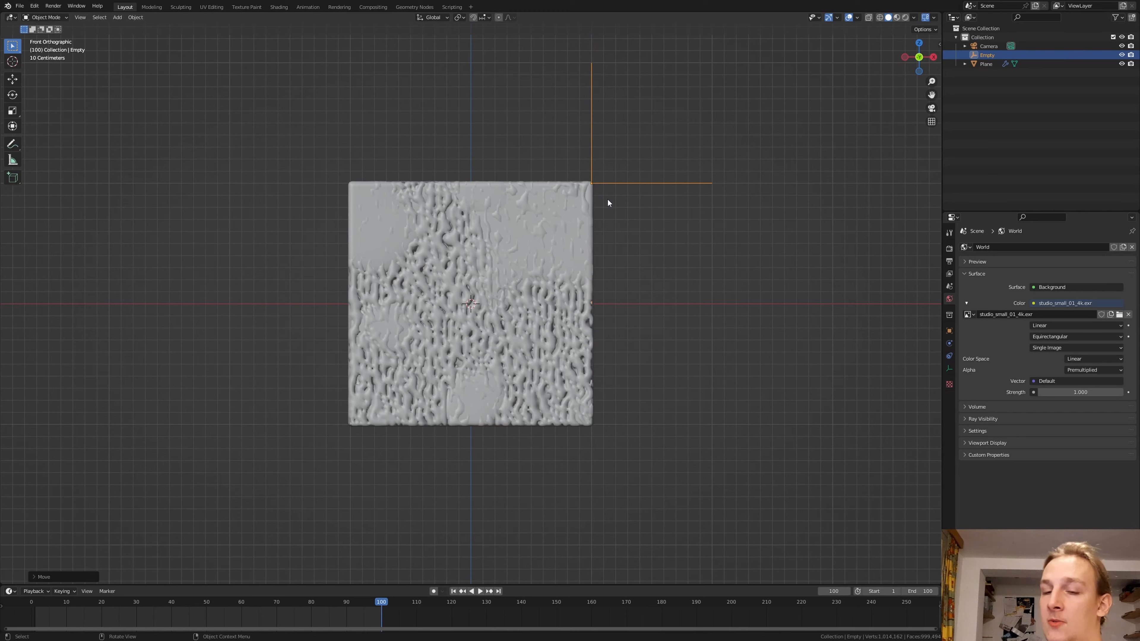
{"action": "key", "text": "KP_0"}
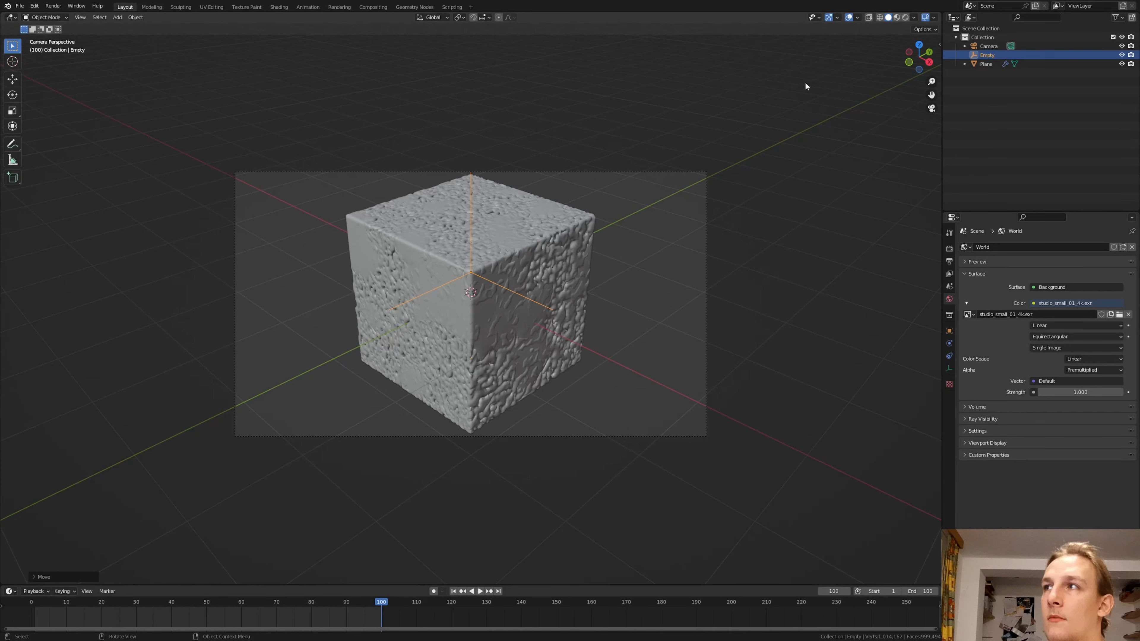
Show the material preview and enable the camera's Depth of Field with the Empty as Focus Object
{"action": "left_click", "coordinate": [897, 18]}
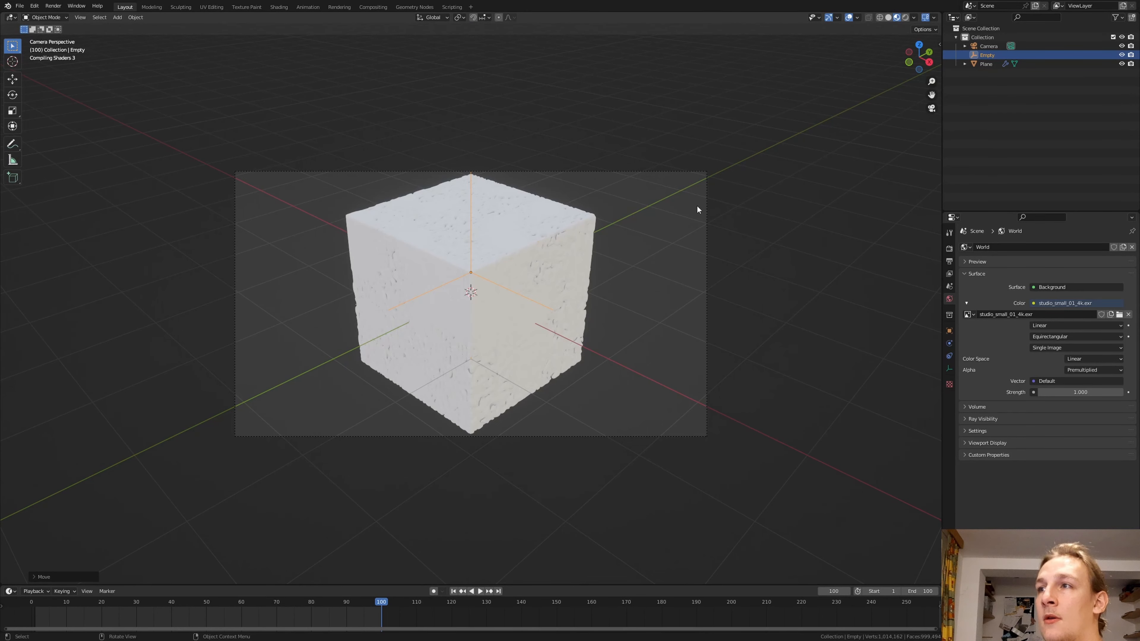
{"action": "left_click", "coordinate": [707, 207]}
{"action": "left_click", "coordinate": [949, 369]}
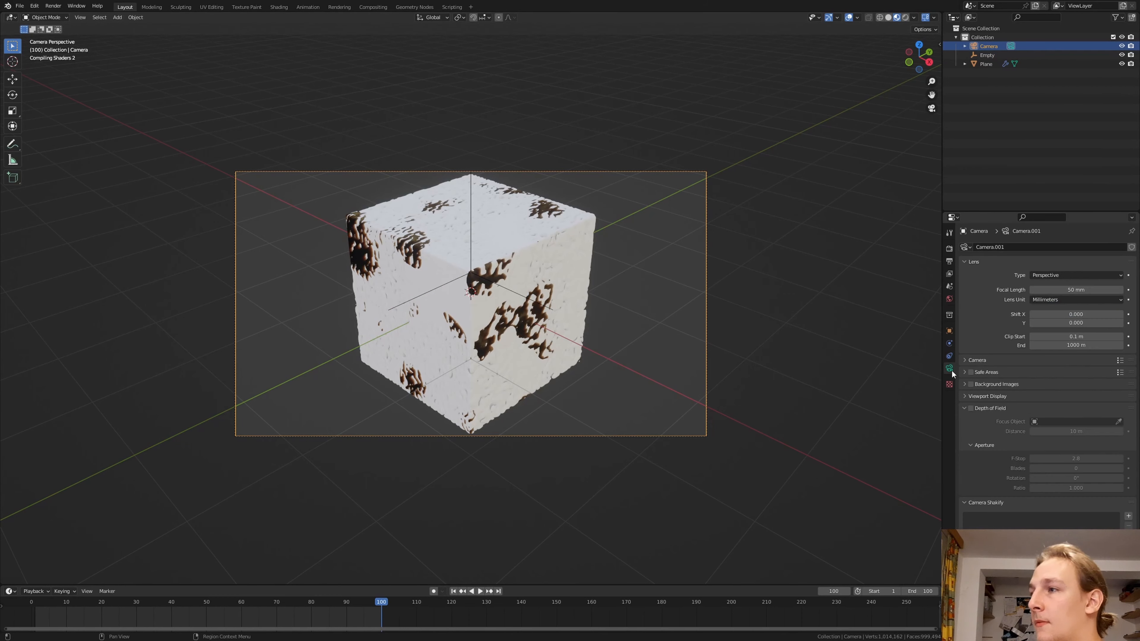
{"action": "left_click", "coordinate": [970, 408]}
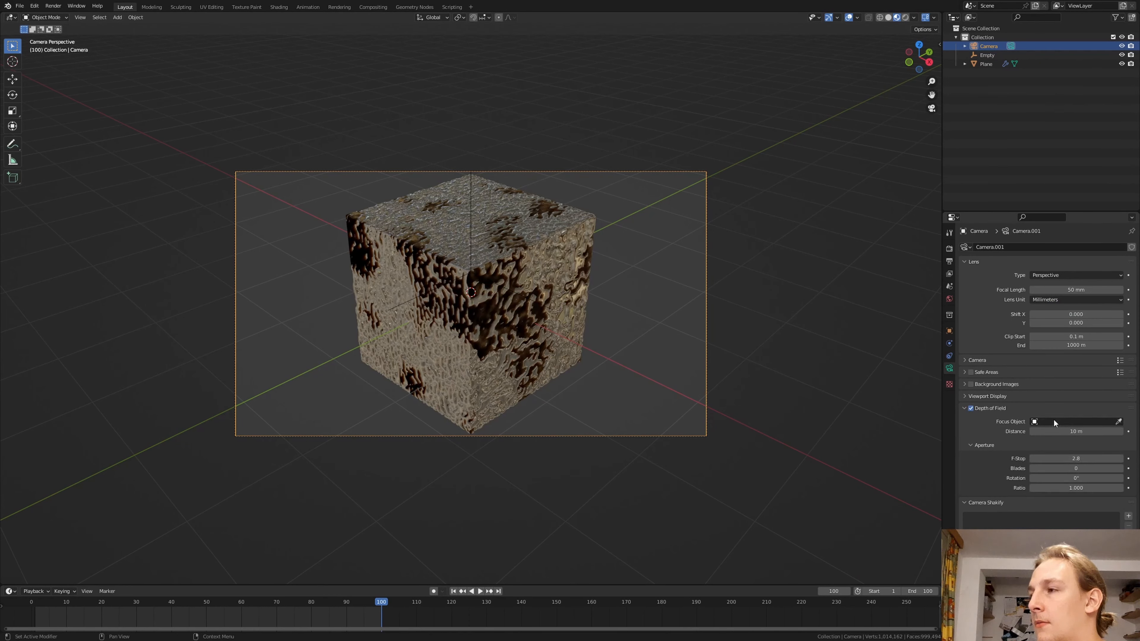
{"action": "left_click", "coordinate": [1068, 422]}
{"action": "left_click", "coordinate": [1067, 444]}
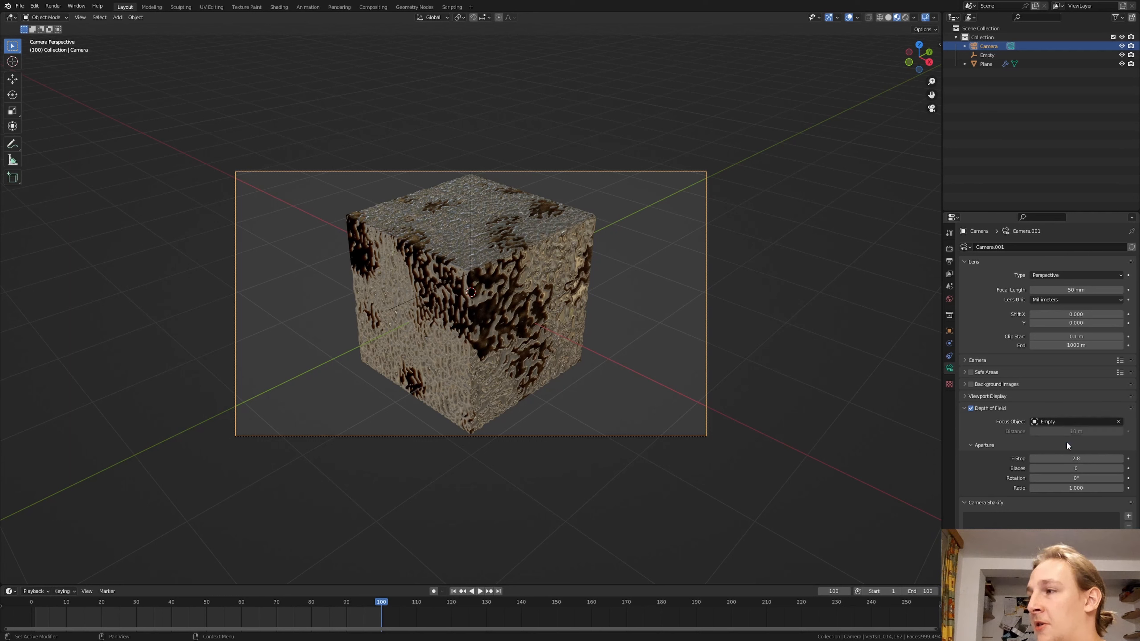
Try a Depth of Field F-Stop of 0.3 on the camera, and settle on 0.5
{"action": "left_click", "coordinate": [1084, 458]}
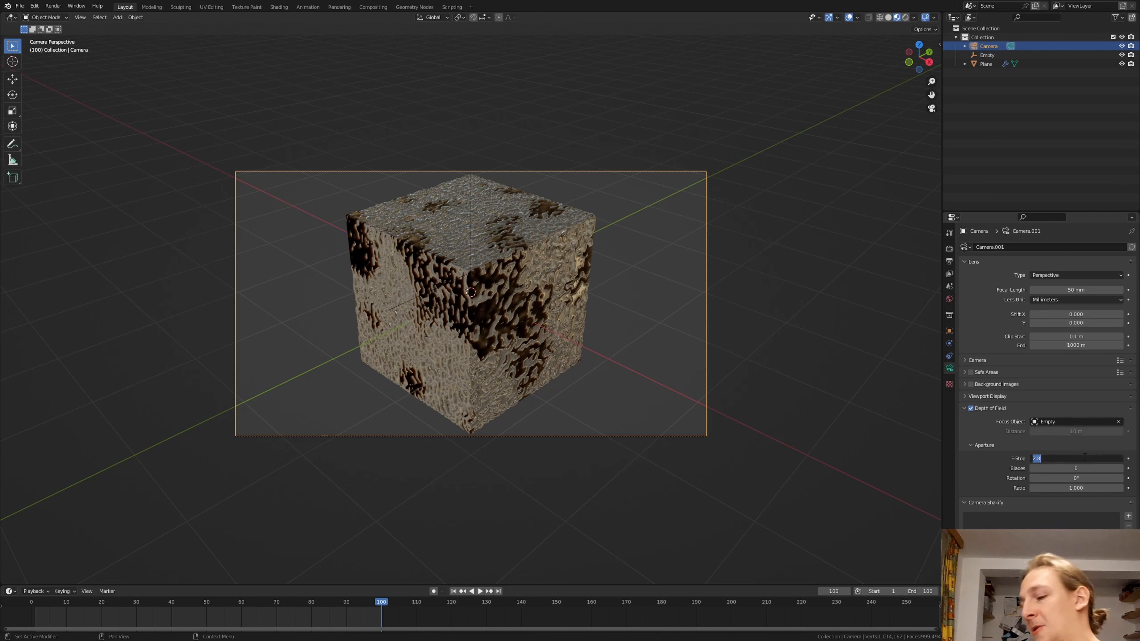
{"action": "type", "text": "0.3"}
{"action": "key", "text": "Return"}
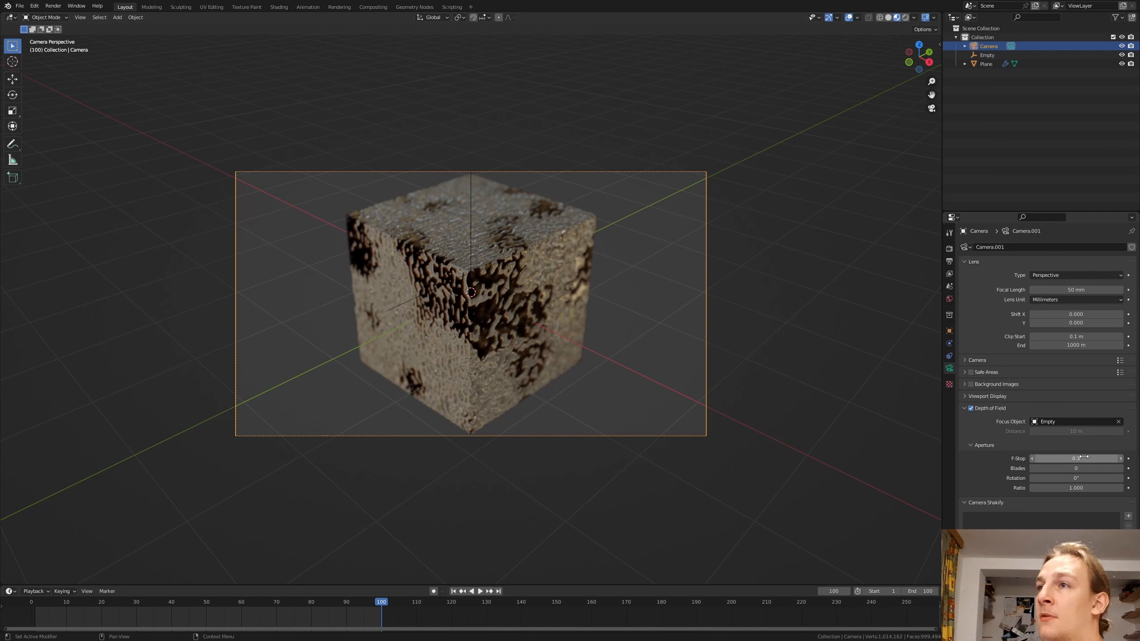
{"action": "type", "text": "0.5"}
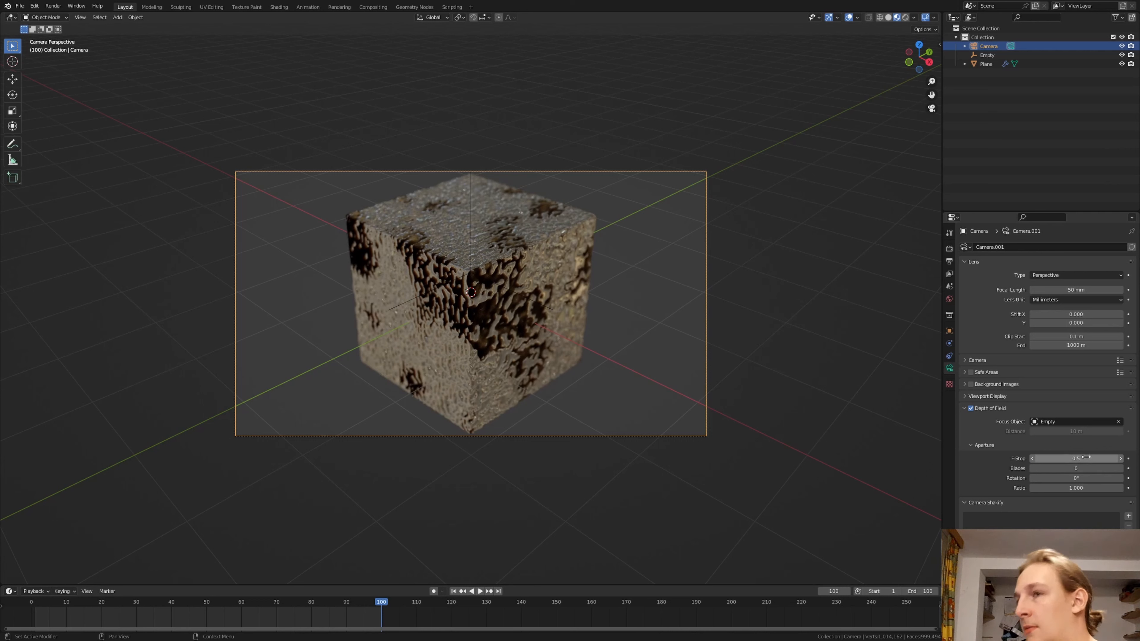
{"action": "key", "text": "Return"}
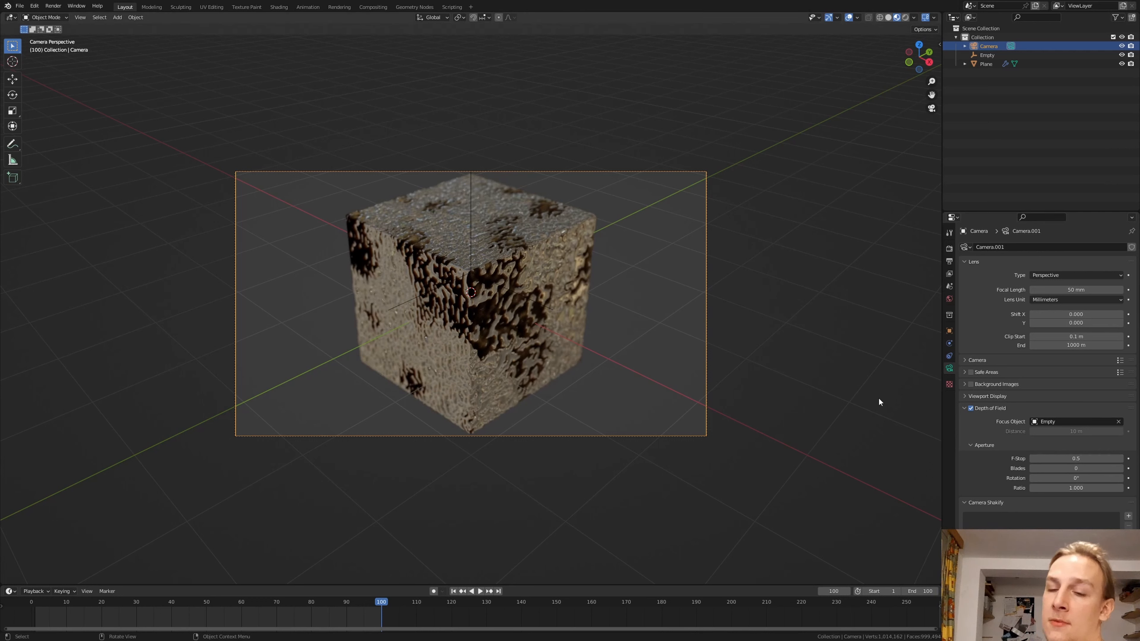
Switch the viewport to rendered shading and choose OptiX as the denoiser for the final render
{"action": "left_click", "coordinate": [906, 17]}
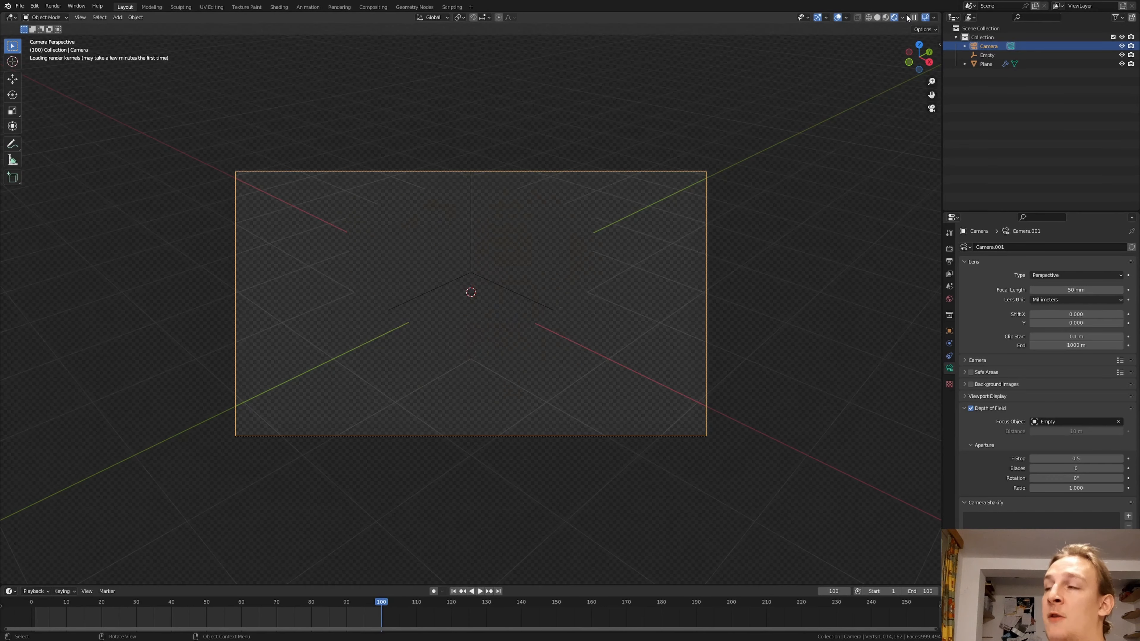
{"action": "left_click", "coordinate": [949, 248]}
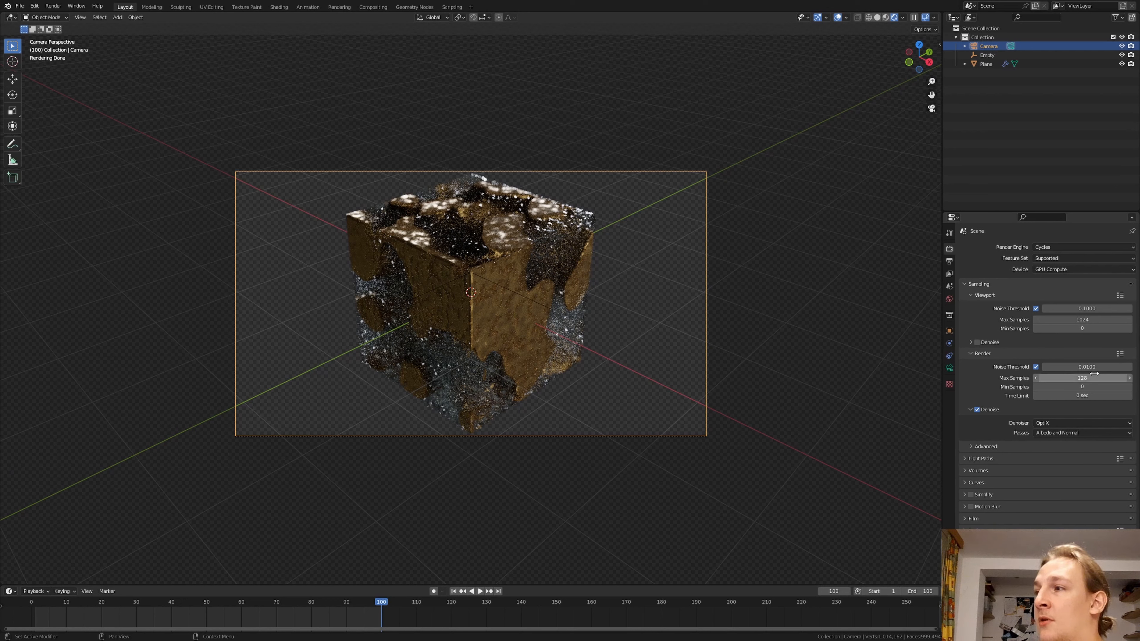
{"action": "left_click", "coordinate": [1055, 421]}
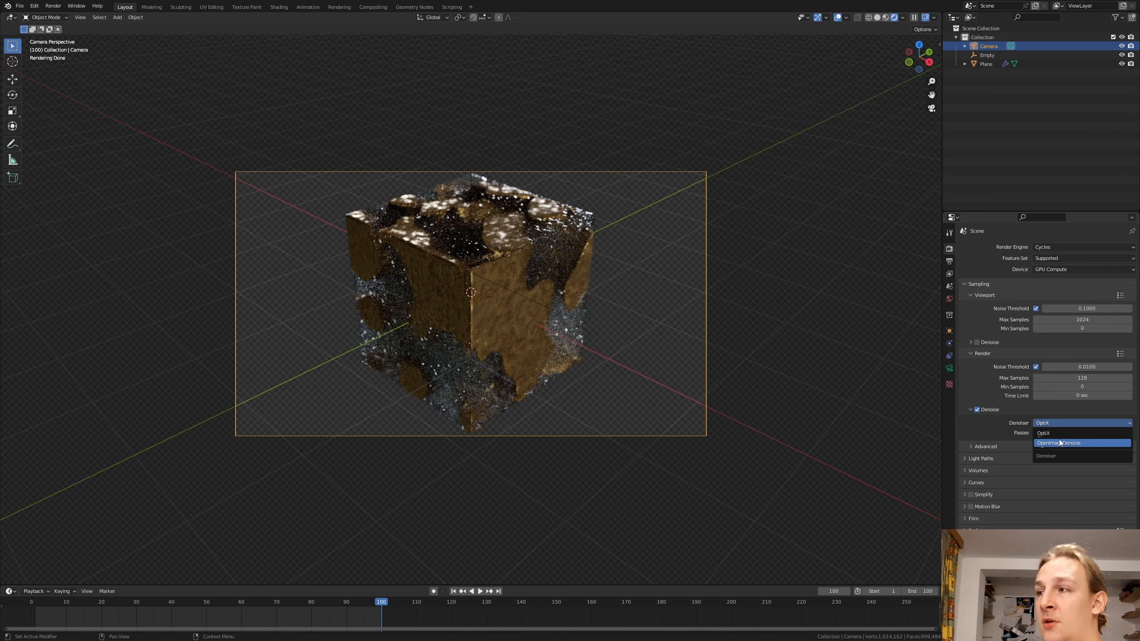
{"action": "left_click", "coordinate": [1050, 434]}
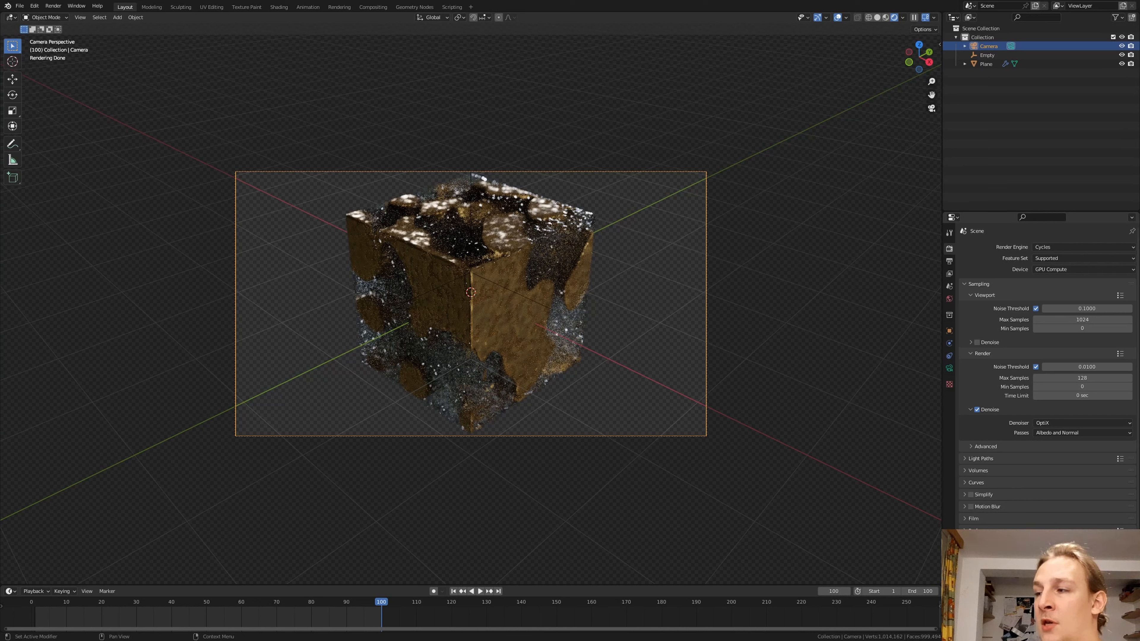
Choose a stronger-contrast Look in the scene's color management
{"action": "scroll", "coordinate": [1077, 566], "scroll_direction": "down", "scroll_amount": 2}
{"action": "left_click", "coordinate": [1077, 579]}
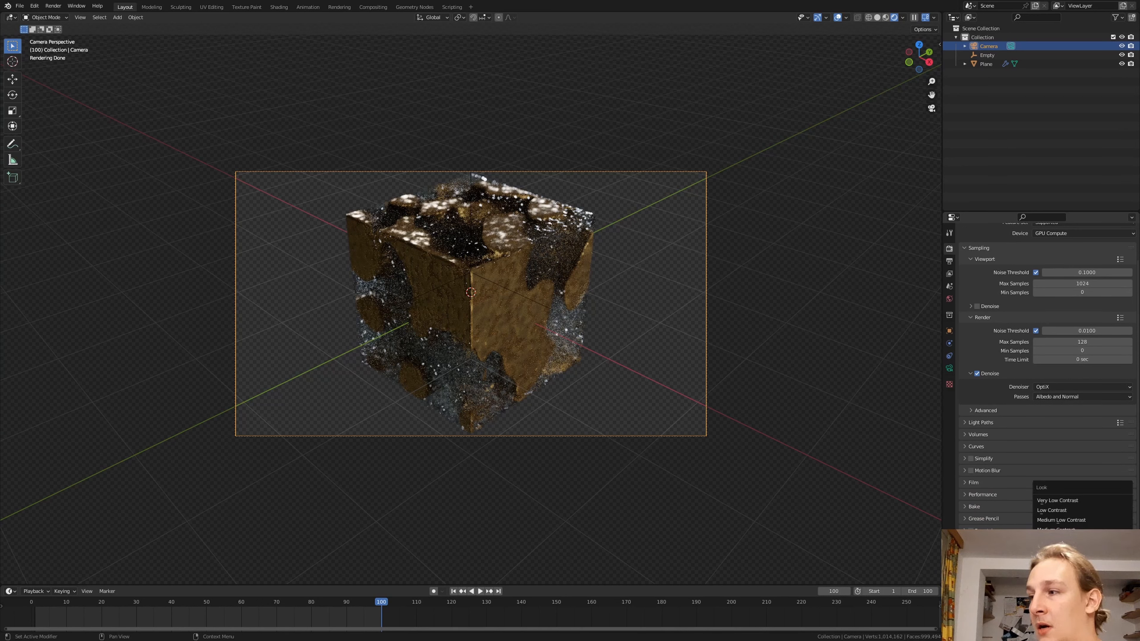
{"action": "left_click", "coordinate": [1077, 559]}
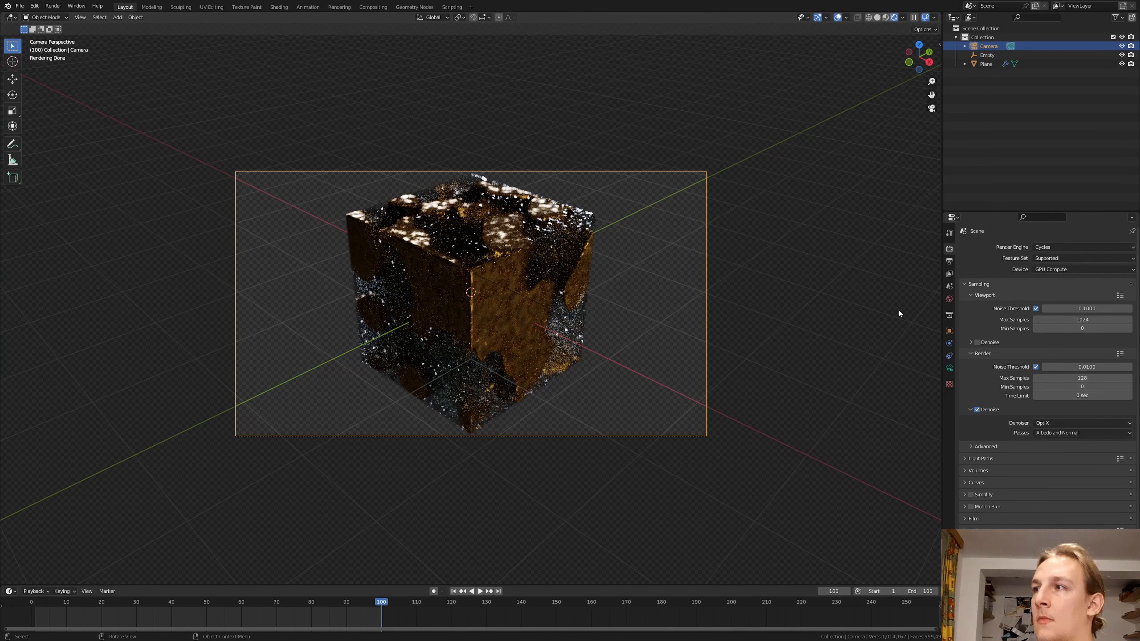
Set the camera aperture's Blades to 16, and open the compositing node setup with the Denoise node
{"action": "left_click", "coordinate": [949, 261]}
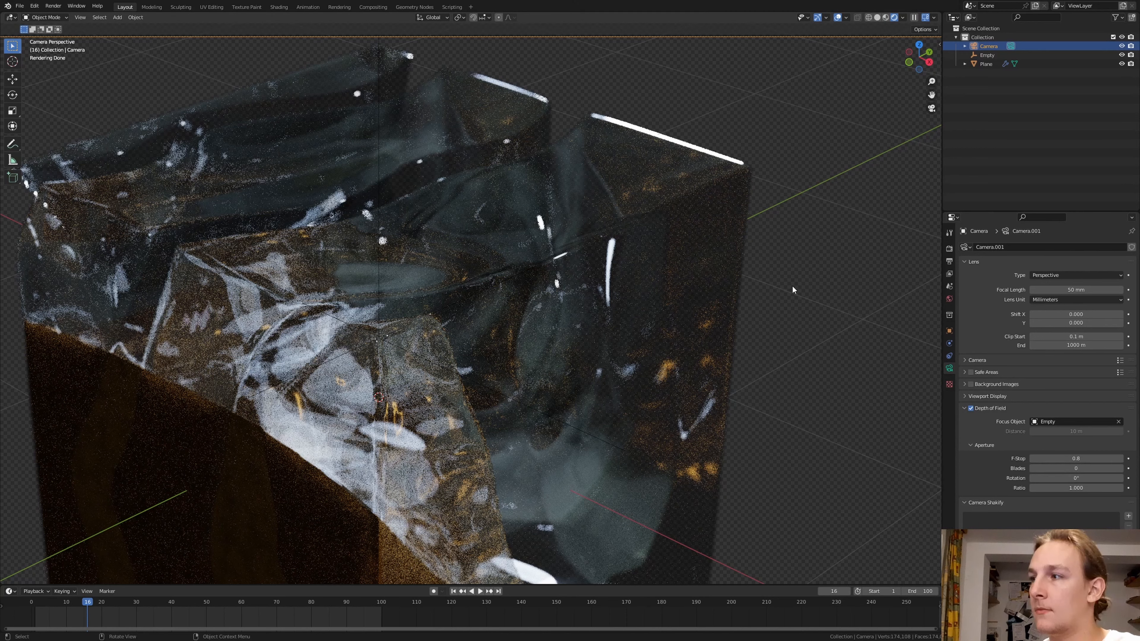
{"action": "left_click_drag", "start_coordinate": [1068, 468], "coordinate": [1122, 468]}
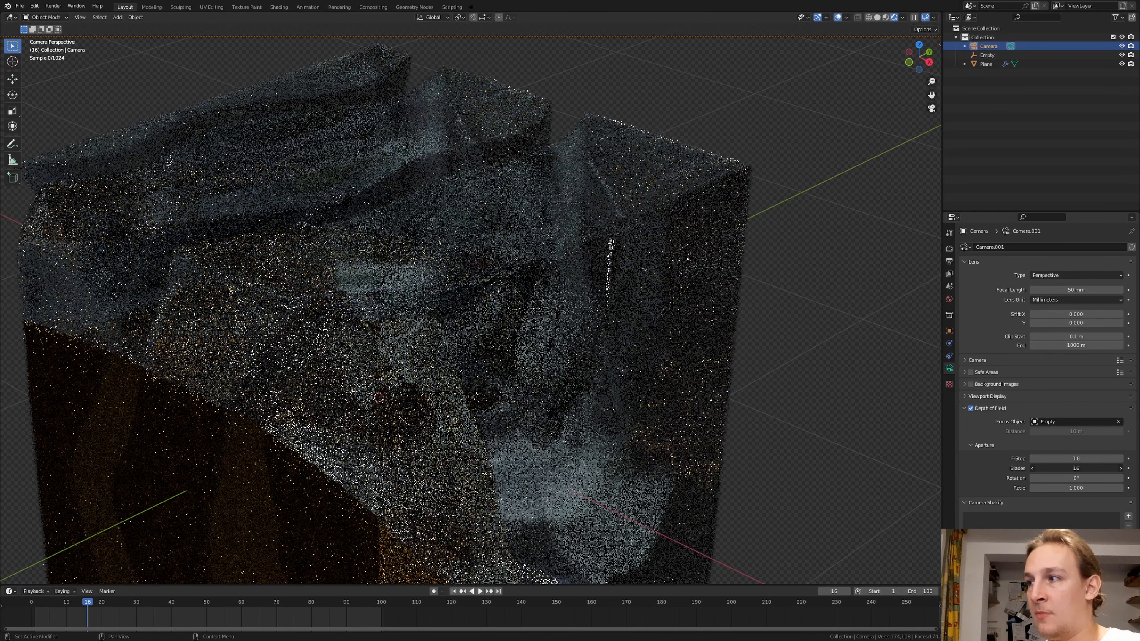
{"action": "left_click", "coordinate": [379, 7]}
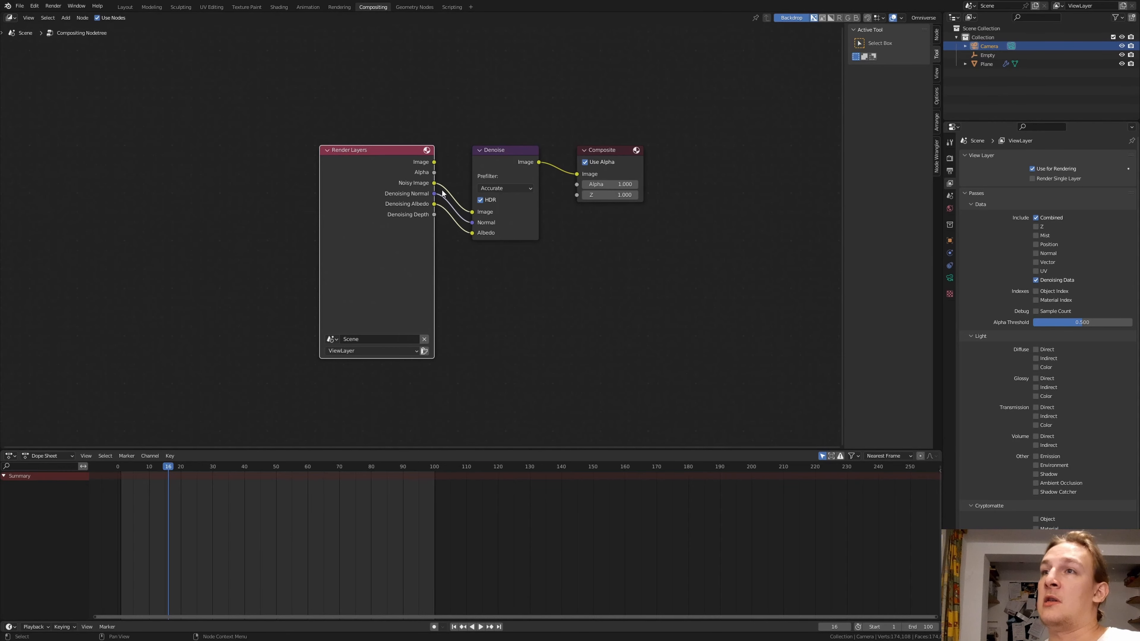
{"action": "mouse_move", "coordinate": [507, 232]}
{"action": "left_mouse_down"}
{"action": "mouse_move", "coordinate": [508, 249]}
{"action": "mouse_move", "coordinate": [511, 234]}
{"action": "left_mouse_up"}
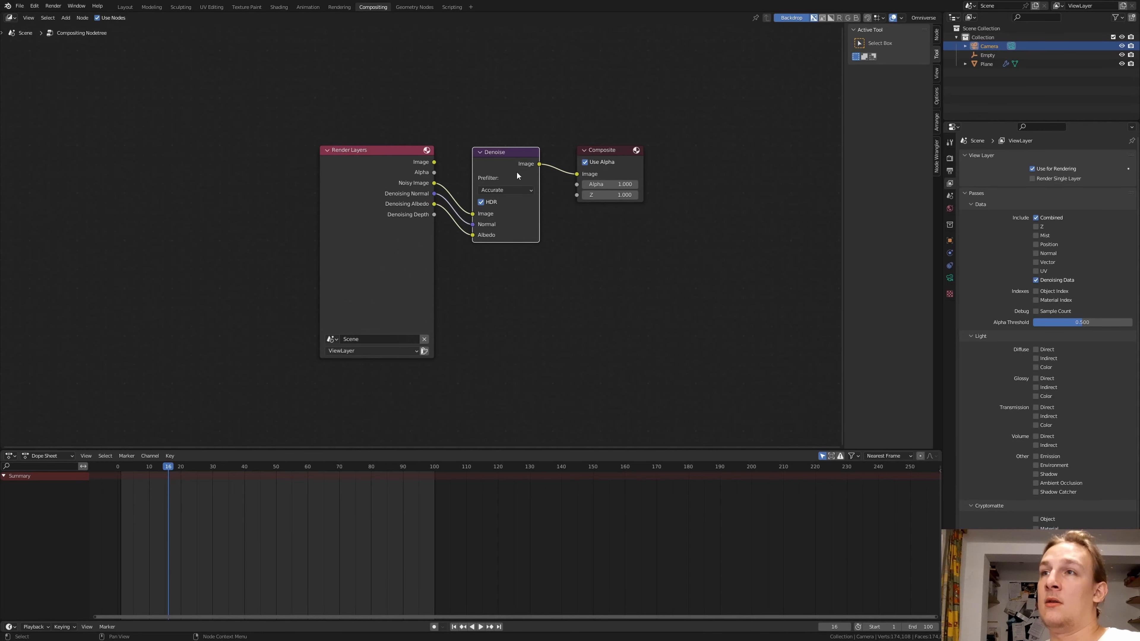
Browse for the render output location and go to the Renderd_Images folder inside the Abstract_Geometry_Nodes_Cube project folder
{"action": "left_click", "coordinate": [950, 171]}
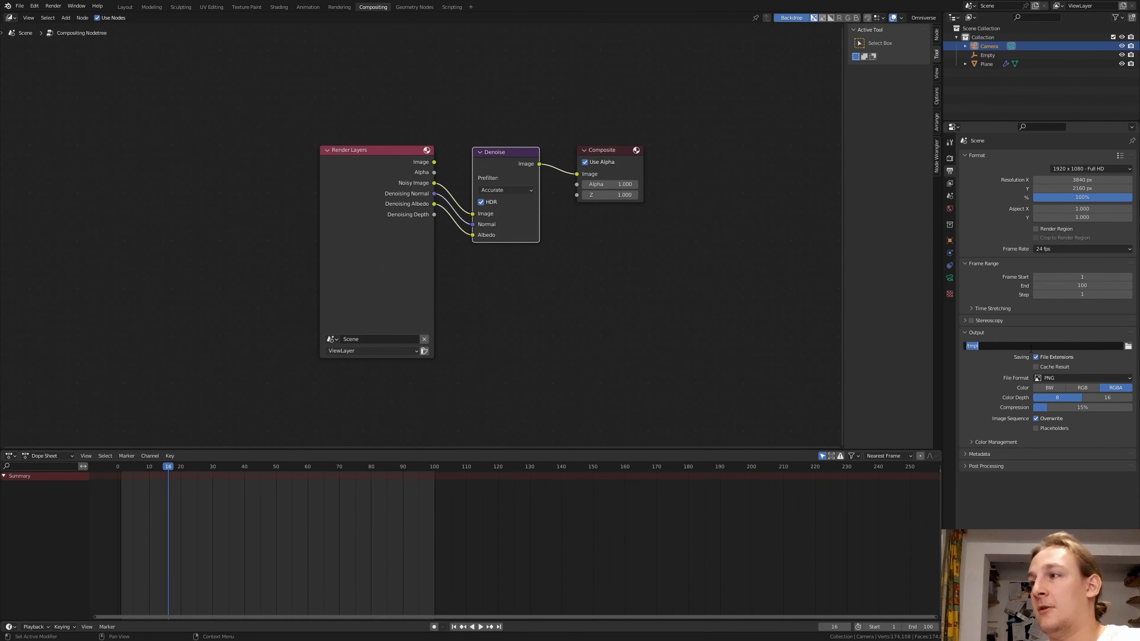
{"action": "left_click", "coordinate": [1127, 346]}
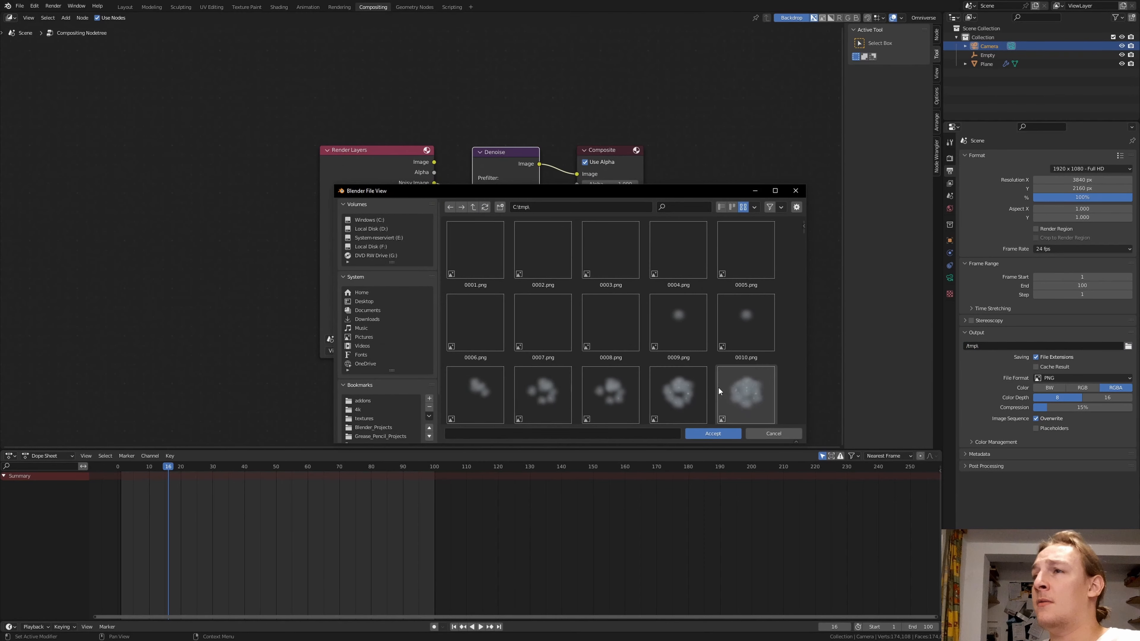
{"action": "scroll", "coordinate": [423, 384], "scroll_direction": "down", "scroll_amount": 3}
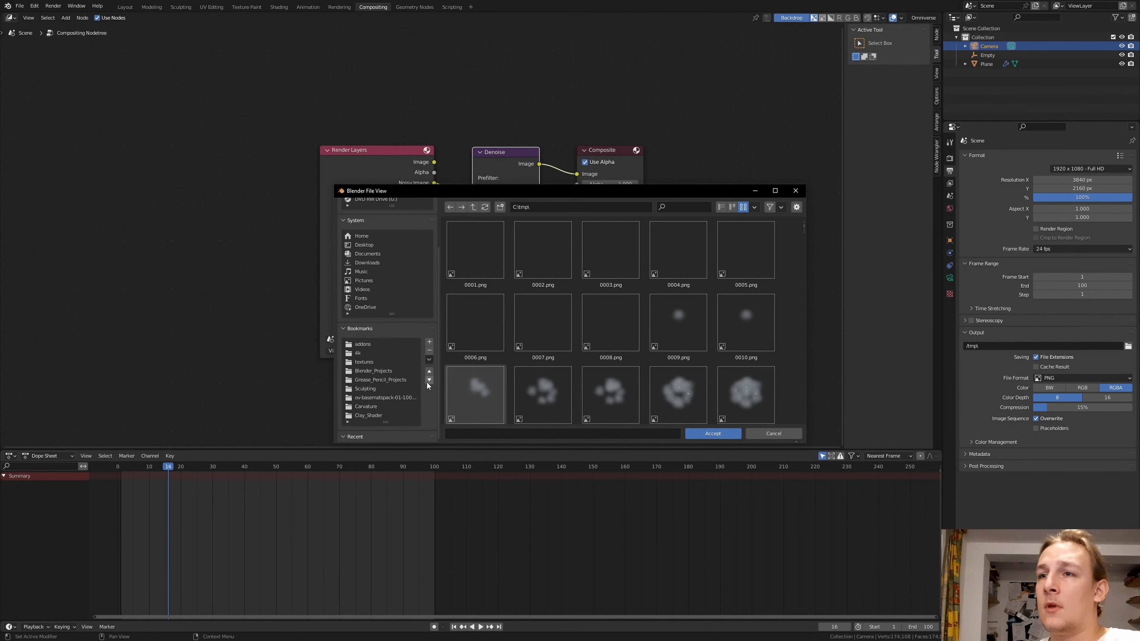
{"action": "left_click", "coordinate": [577, 206]}
{"action": "key", "text": "ctrl+v"}
{"action": "key", "text": "Return"}
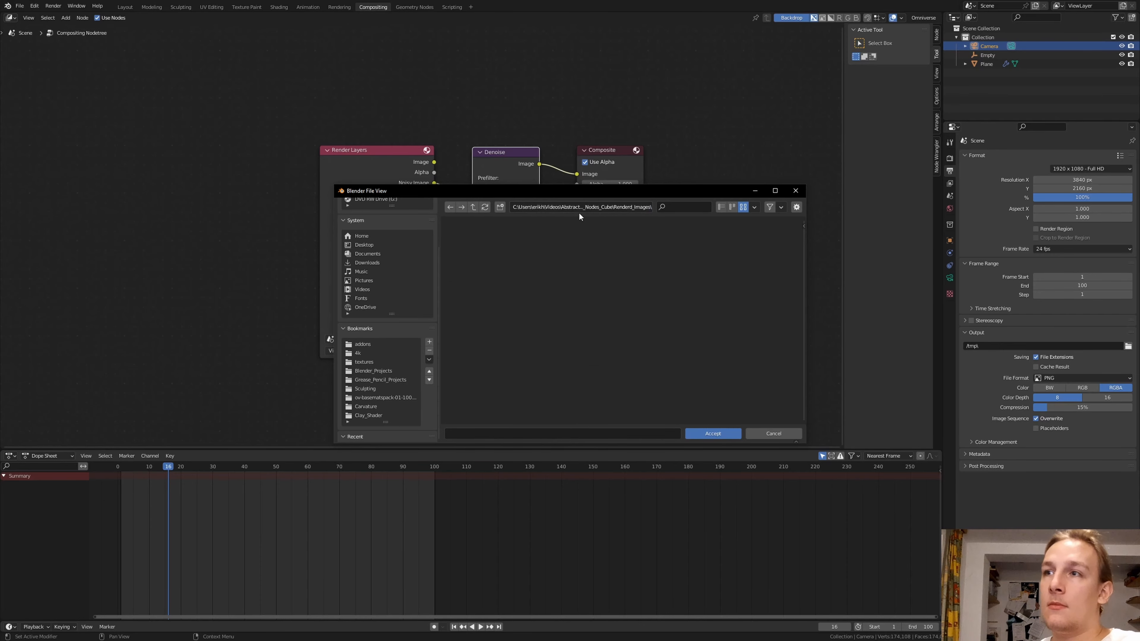
Enter Renderd_Images_ as the output file name prefix and accept the output path
{"action": "left_click", "coordinate": [577, 431]}
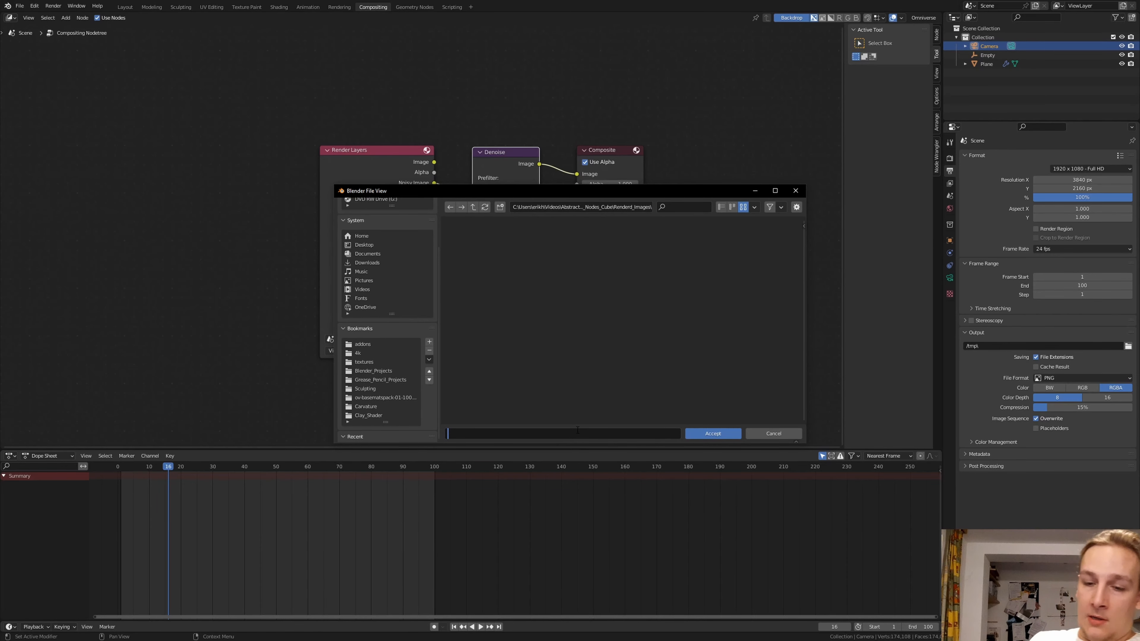
{"action": "type", "text": "REnd"}
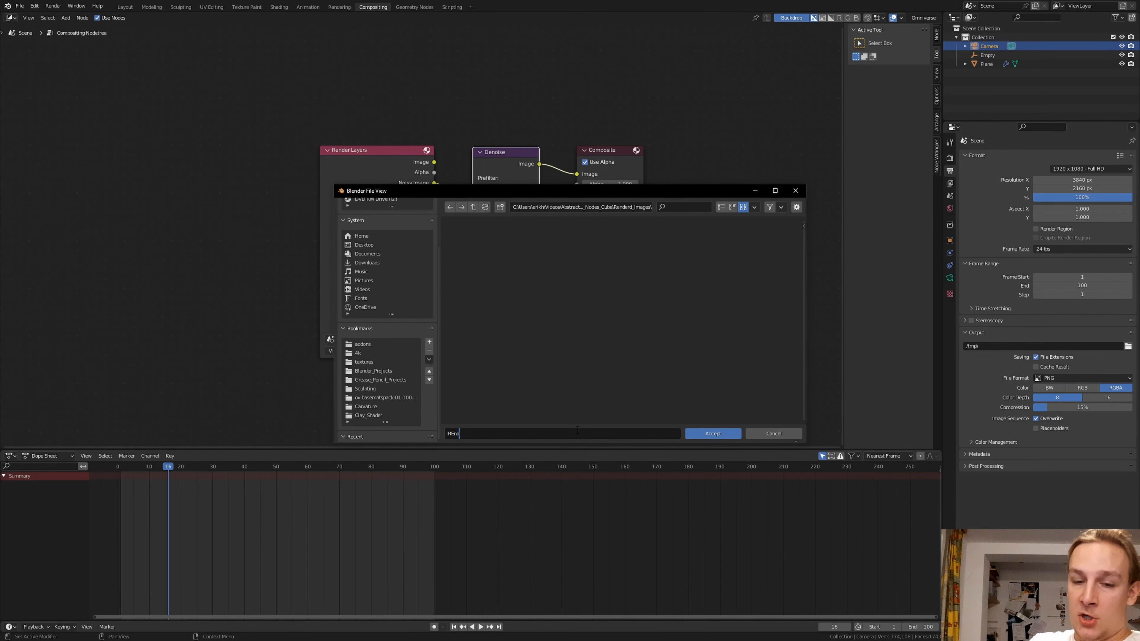
{"action": "type", "text": "erd_Images_"}
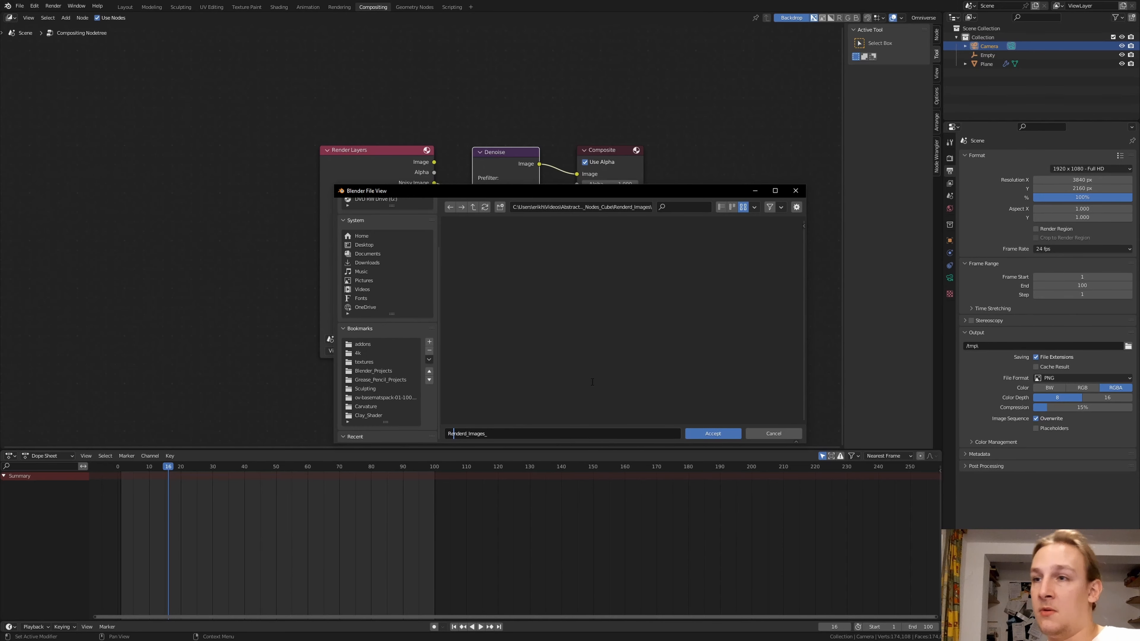
{"action": "left_click", "coordinate": [720, 432]}
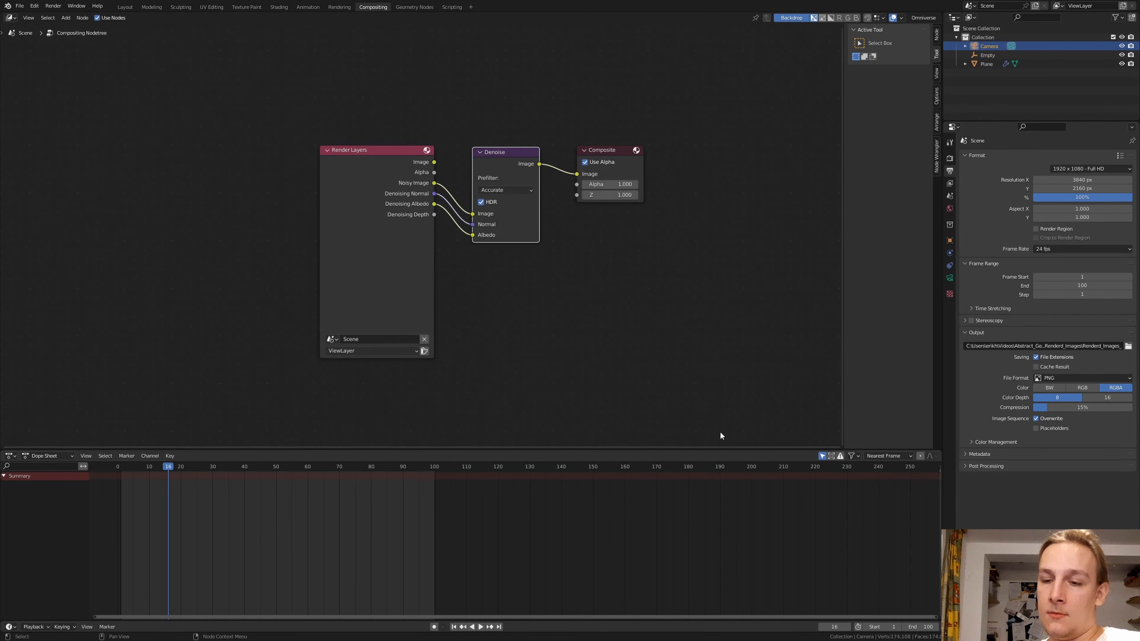
Compare PNG and JPEG as output file formats, and settle on JPEG for the rendered frames
{"action": "left_click", "coordinate": [1069, 377]}
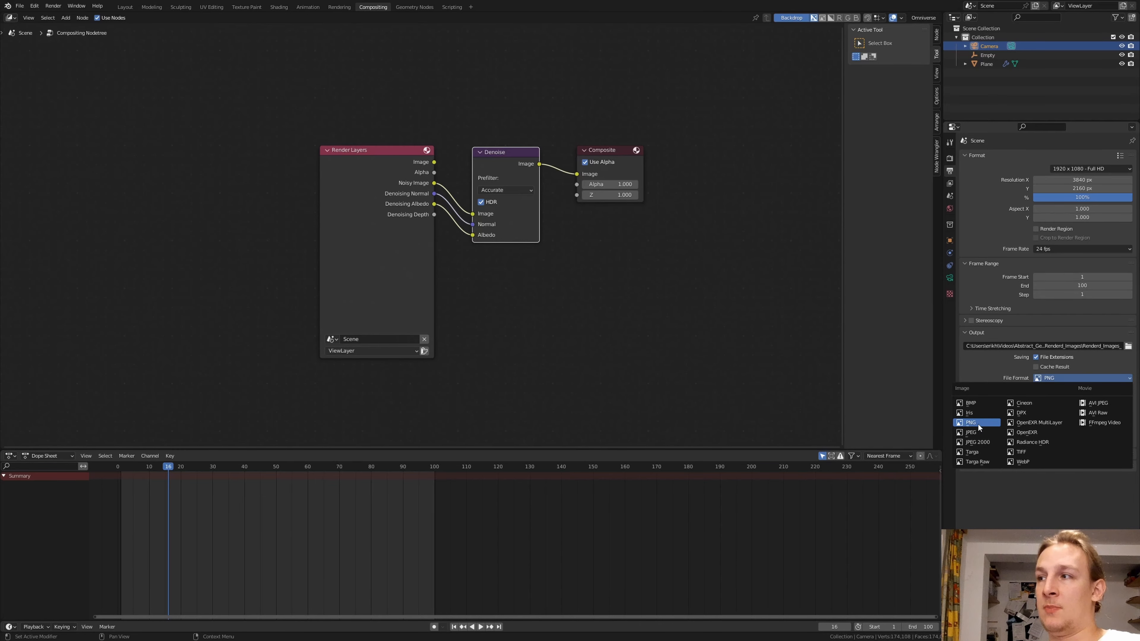
{"action": "left_click", "coordinate": [978, 424]}
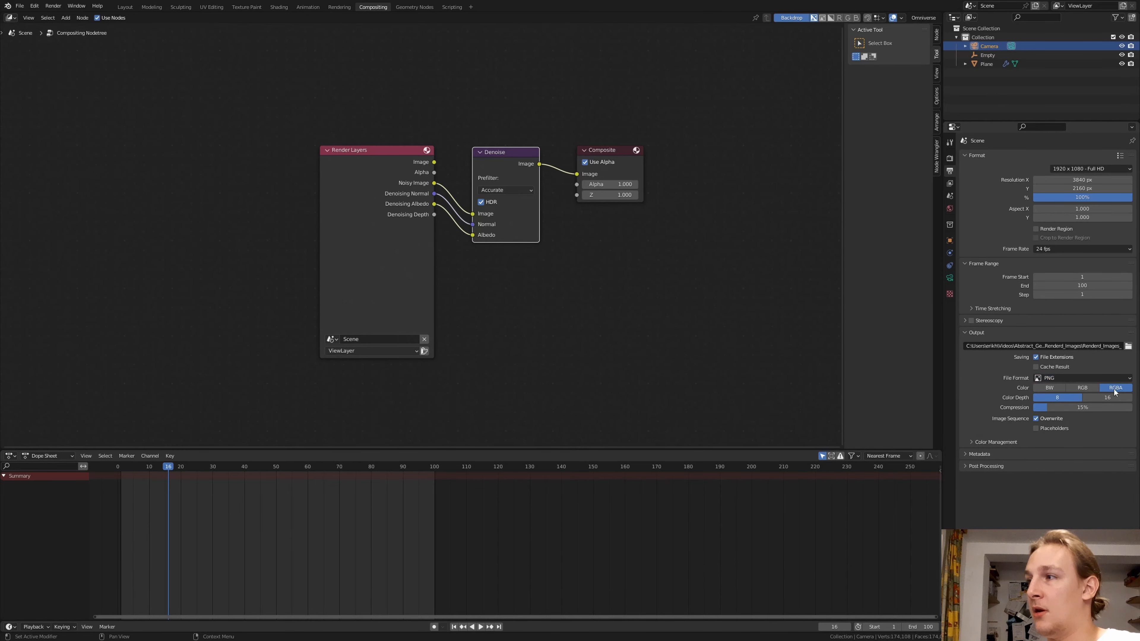
{"action": "left_click", "coordinate": [1064, 378]}
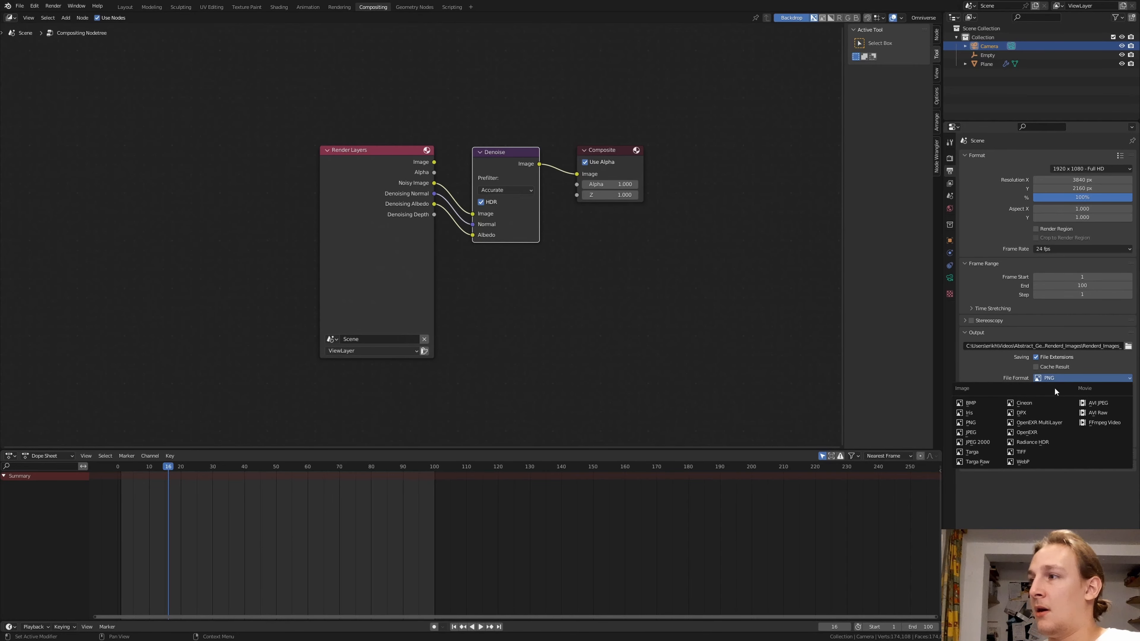
{"action": "left_click", "coordinate": [977, 433]}
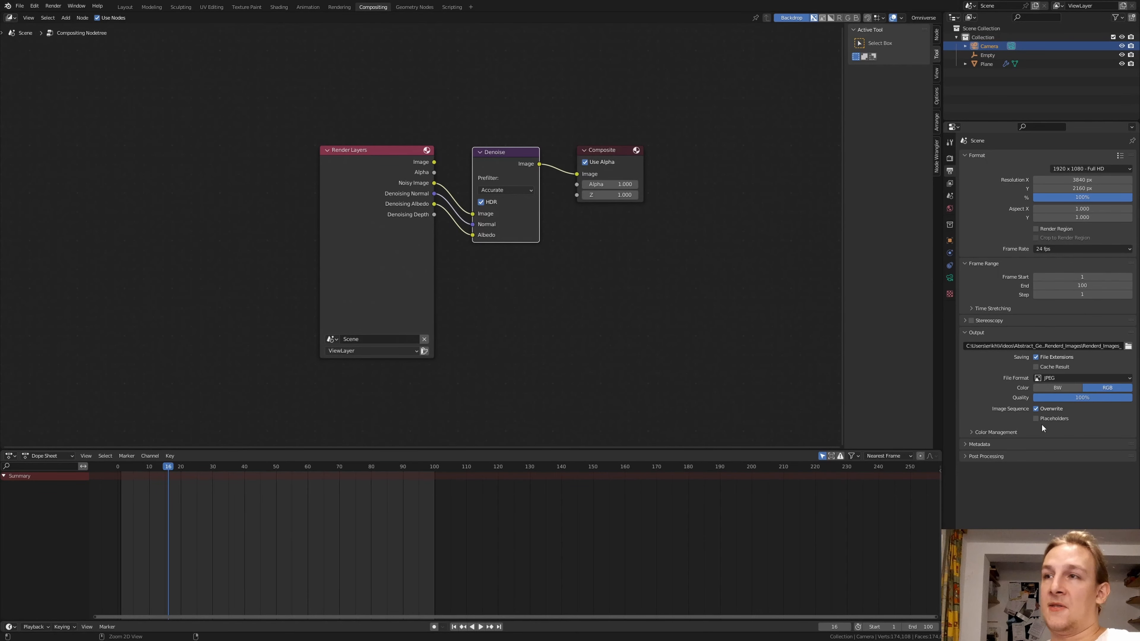
Save the file and render the full animation, closing the render window once the frames are finished
{"action": "key", "text": "ctrl+s"}
{"action": "left_click", "coordinate": [52, 5]}
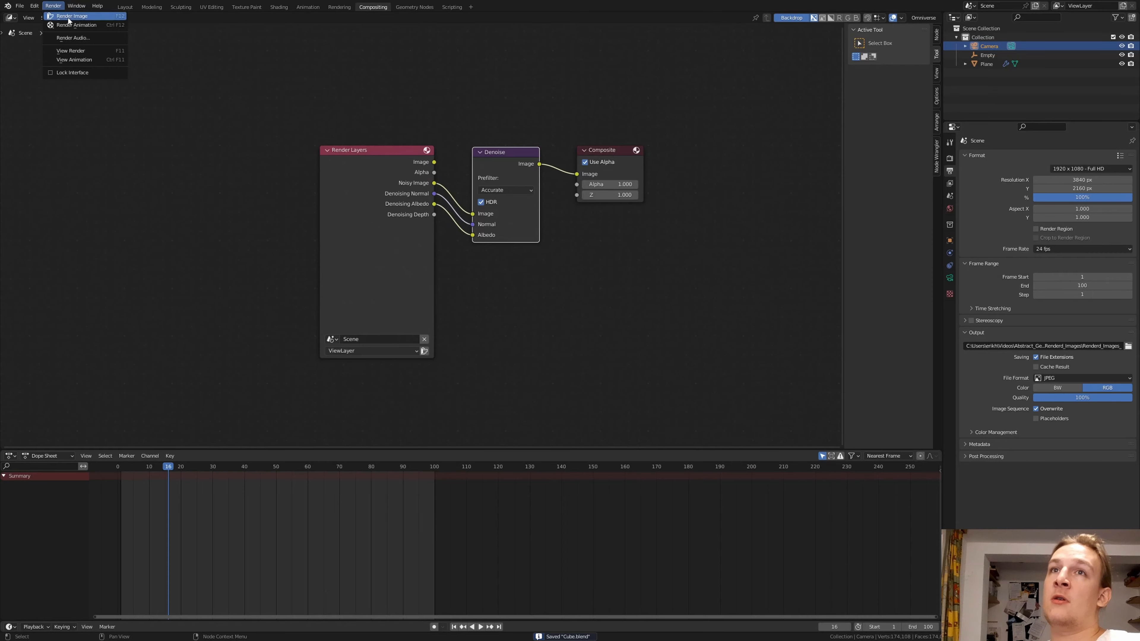
{"action": "left_click", "coordinate": [74, 27]}
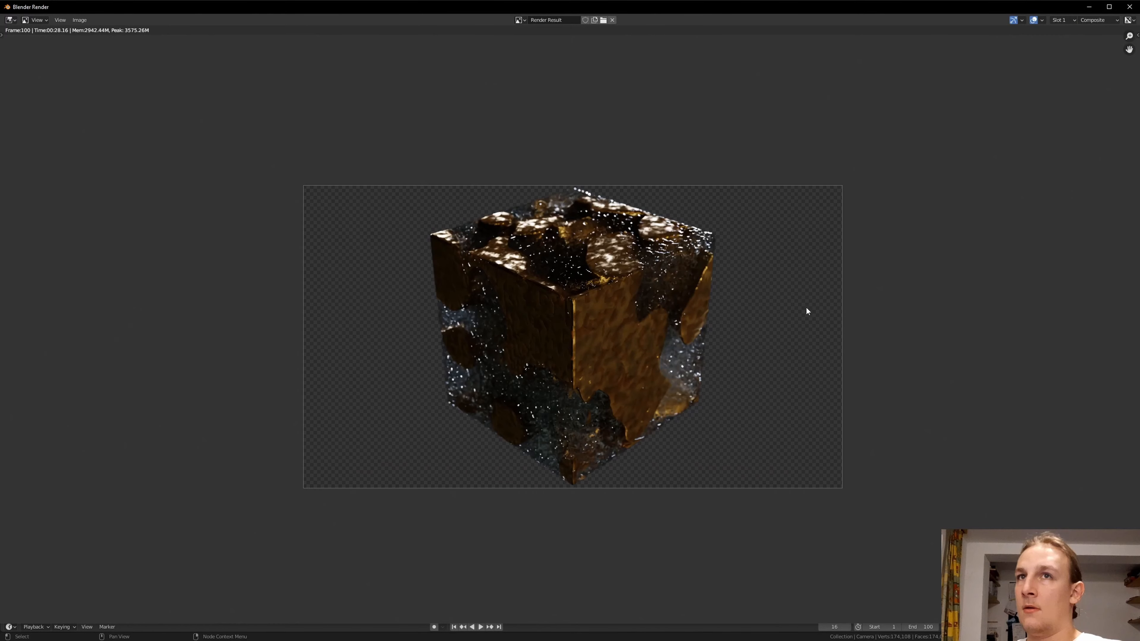
{"action": "left_click", "coordinate": [1131, 7]}
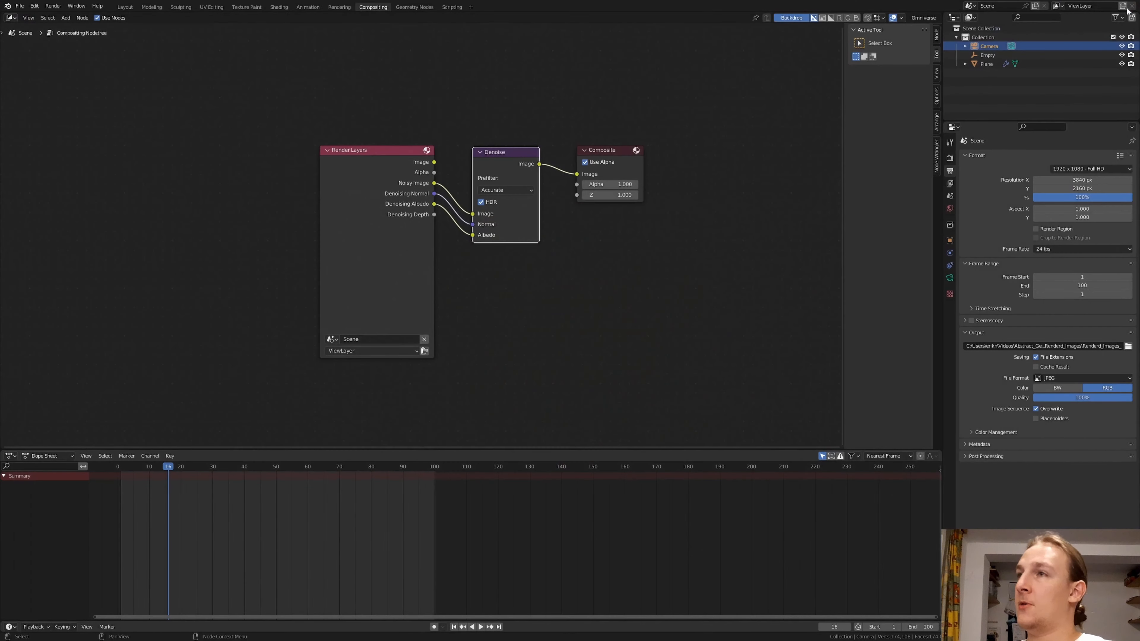
Add a Video Editing workspace and return the playhead to the first frame
{"action": "left_click", "coordinate": [472, 7]}
{"action": "mouse_move", "coordinate": [453, 59]}
{"action": "left_click", "coordinate": [514, 73]}
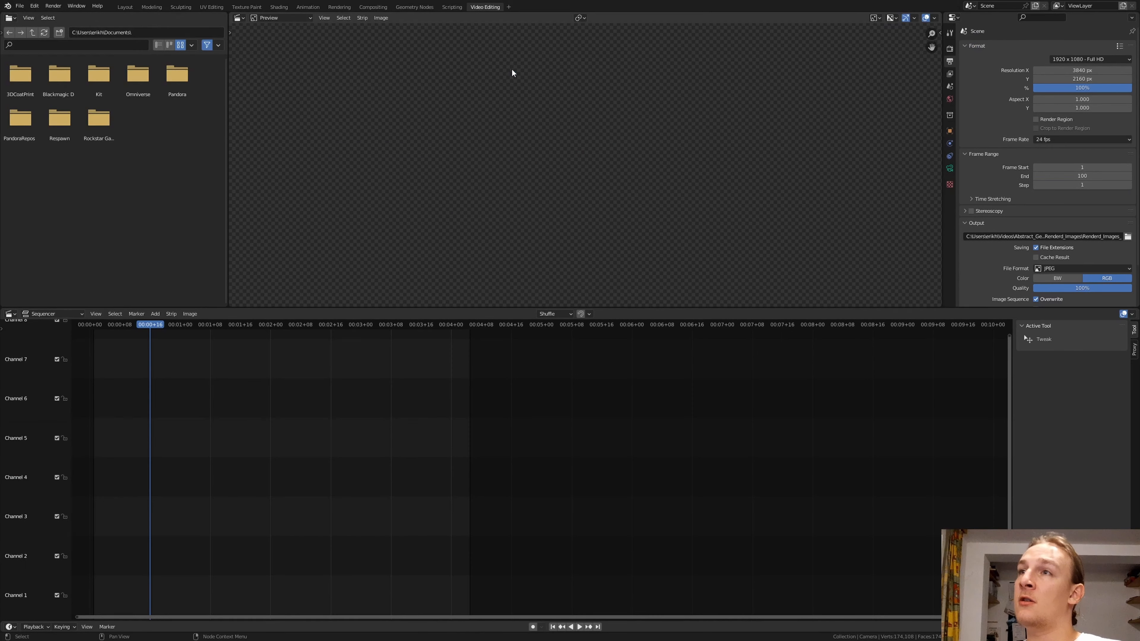
{"action": "left_click", "coordinate": [553, 627]}
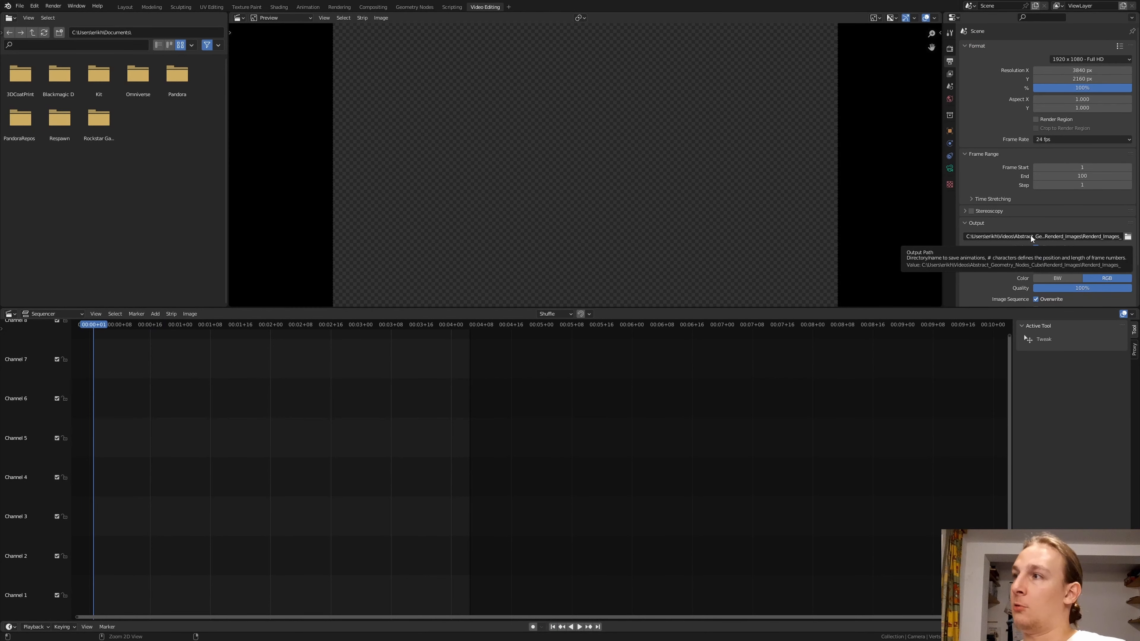
Set the output format to FFmpeg Video with an MPEG-4 container and High Quality output
{"action": "left_click", "coordinate": [1066, 268]}
{"action": "left_click", "coordinate": [1088, 314]}
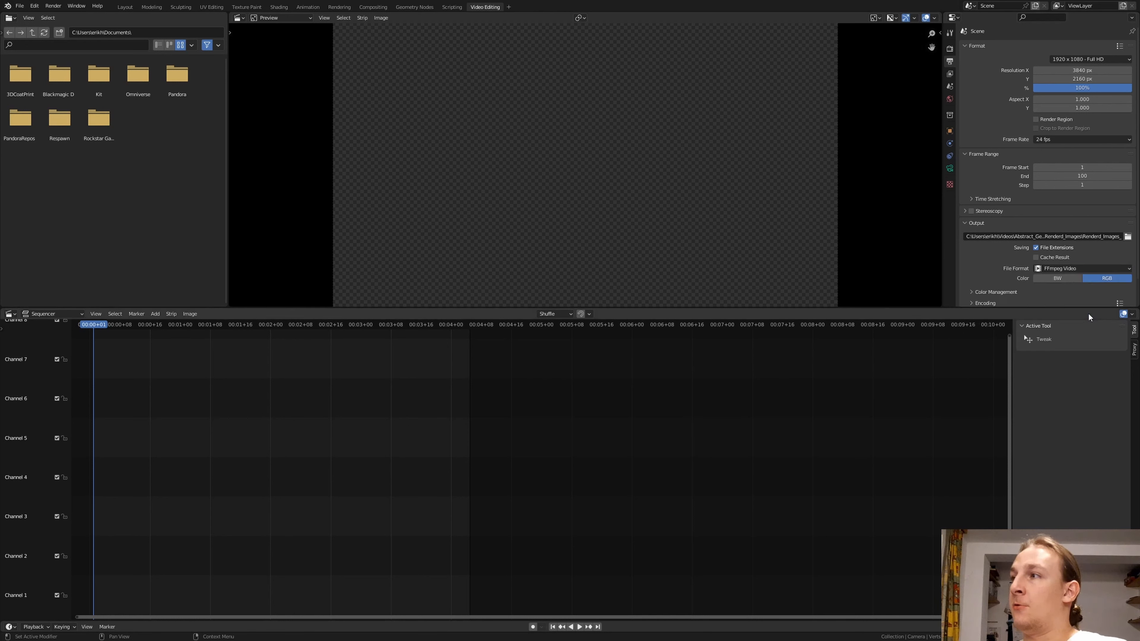
{"action": "scroll", "coordinate": [1084, 274], "scroll_direction": "down", "scroll_amount": 2}
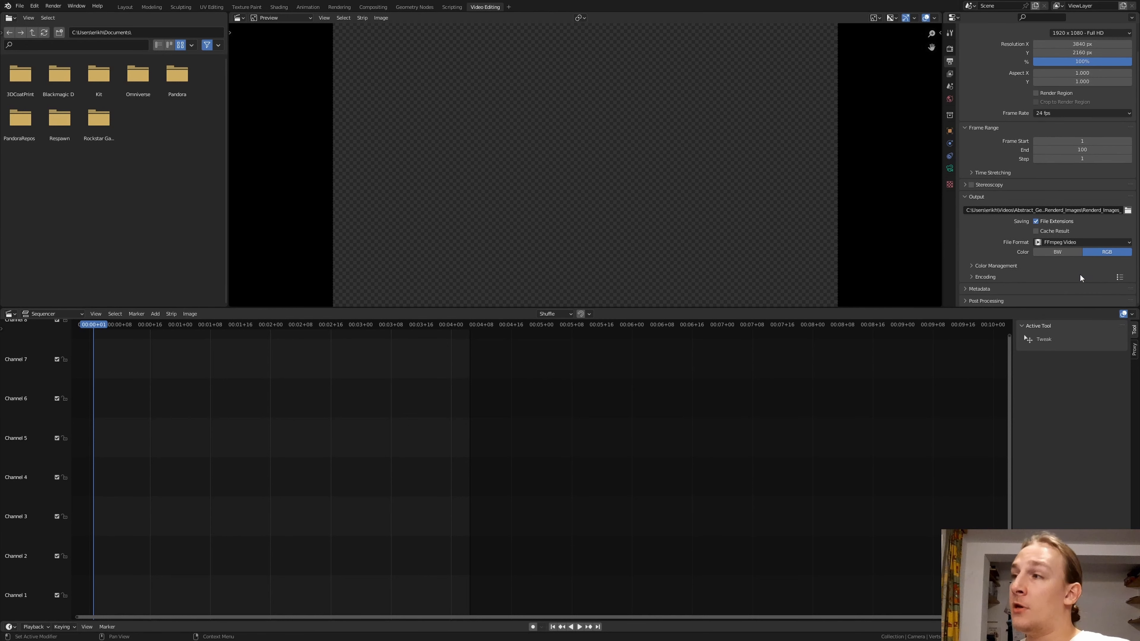
{"action": "left_click", "coordinate": [1007, 275]}
{"action": "scroll", "coordinate": [1041, 273], "scroll_direction": "down", "scroll_amount": 2}
{"action": "left_click", "coordinate": [1073, 255]}
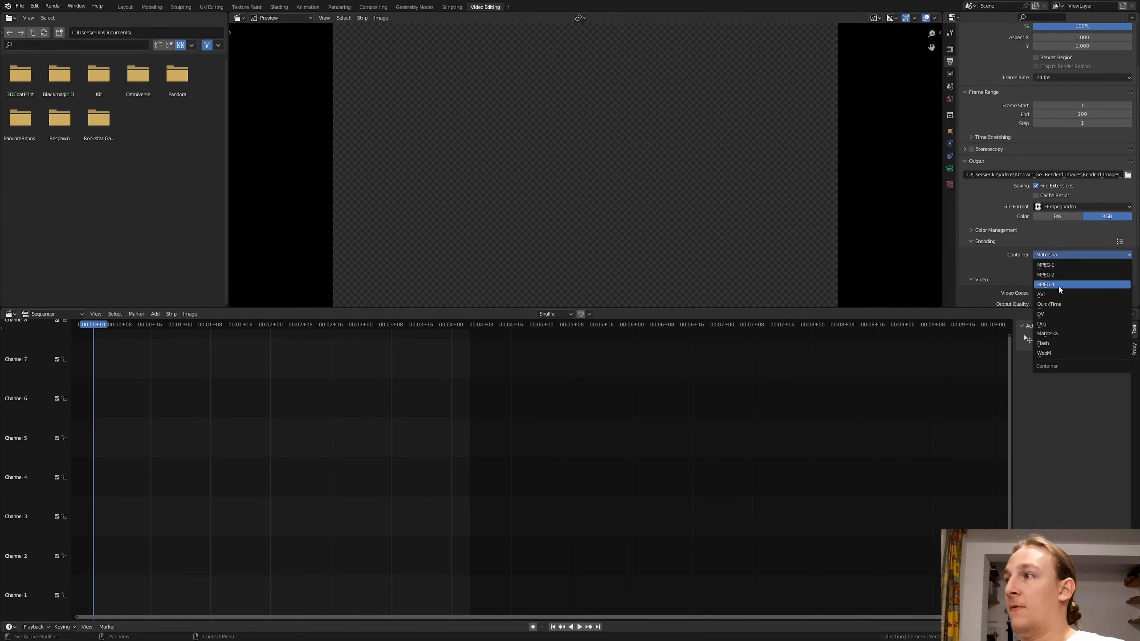
{"action": "left_click", "coordinate": [1059, 285]}
{"action": "scroll", "coordinate": [1055, 264], "scroll_direction": "down", "scroll_amount": 3}
{"action": "left_click", "coordinate": [1061, 251]}
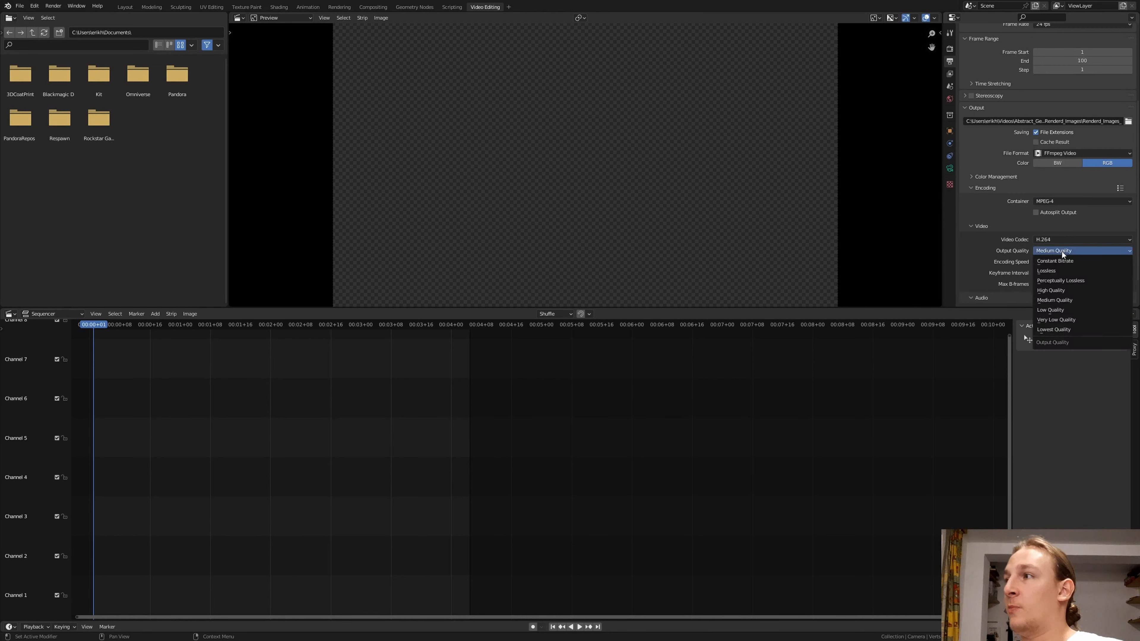
{"action": "left_click", "coordinate": [1070, 290]}
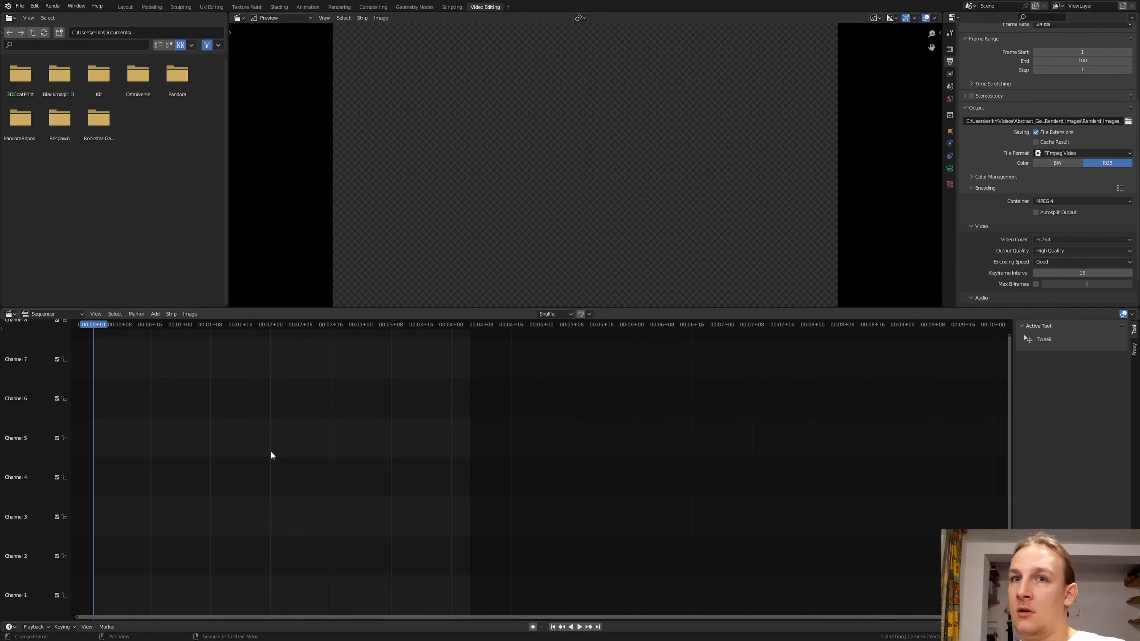
Add all rendered JPEG frames from the Renderd_Images folder as an image sequence strip on channel 1, starting at frame 1
{"action": "key", "text": "shift+a"}
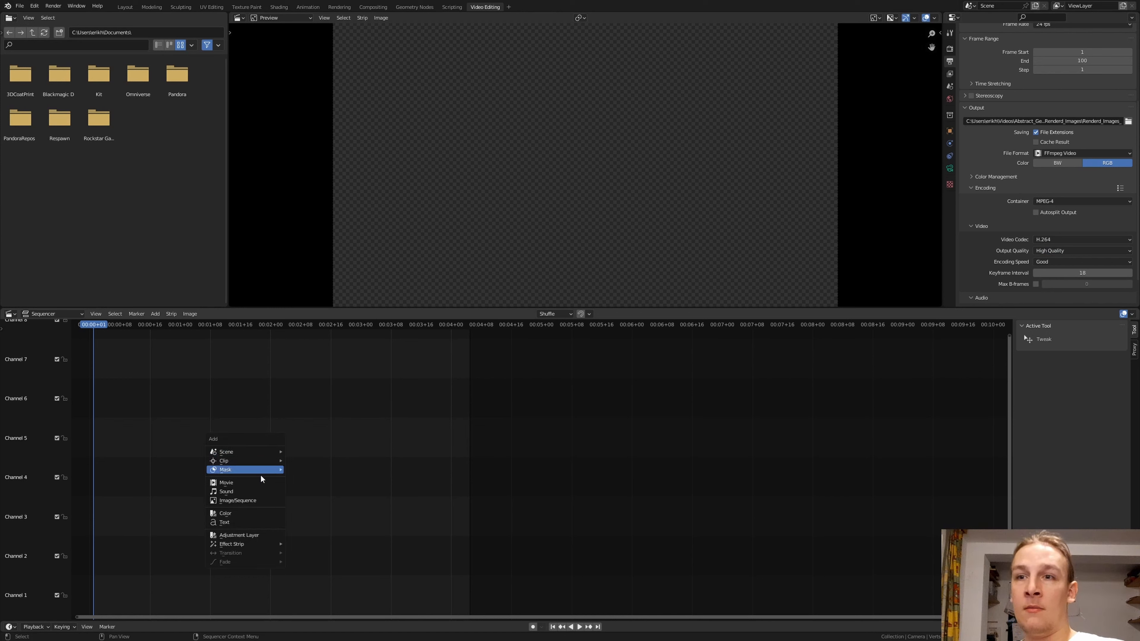
{"action": "left_click", "coordinate": [259, 501]}
{"action": "left_click", "coordinate": [578, 207]}
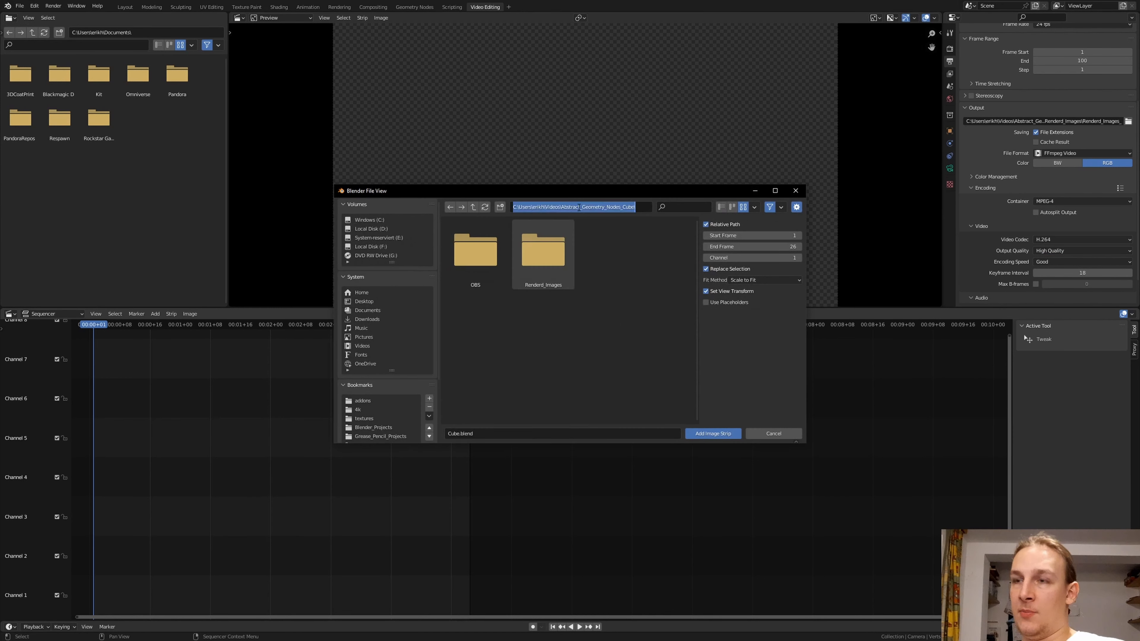
{"action": "key", "text": "ctrl+v"}
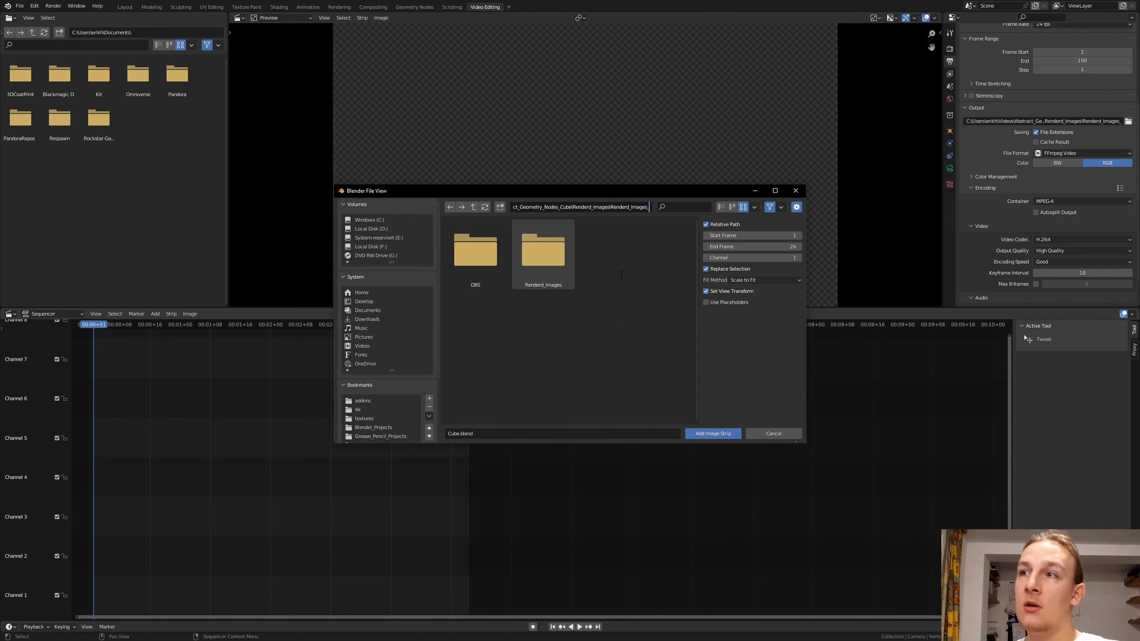
{"action": "key", "text": "BackSpace"}
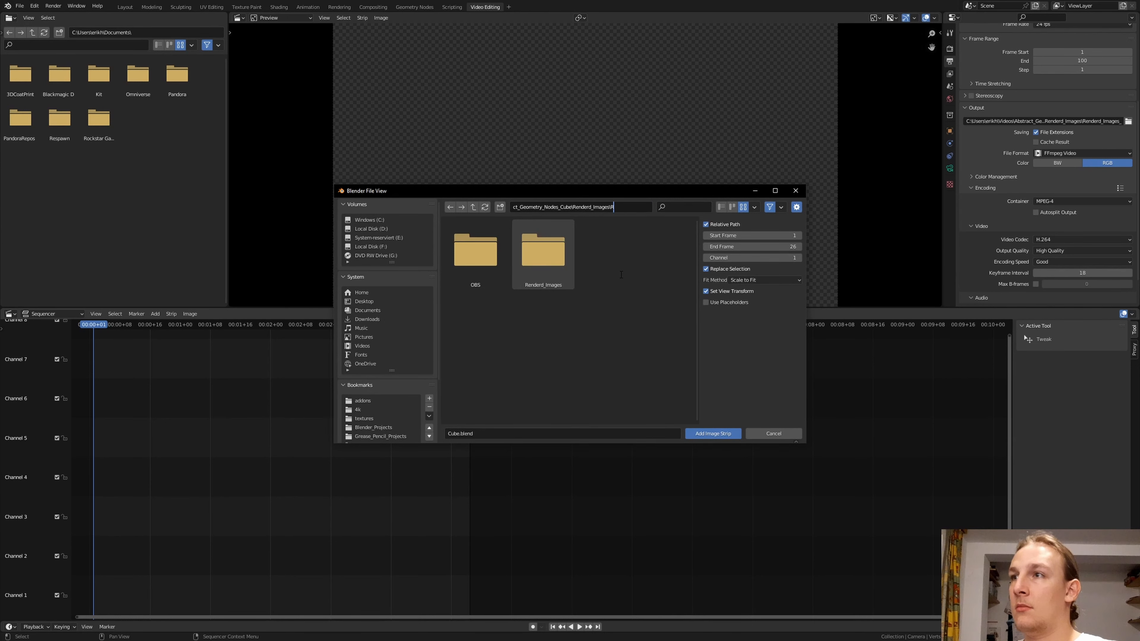
{"action": "key", "text": "BackSpace"}
{"action": "key", "text": "Return"}
{"action": "key", "text": "a"}
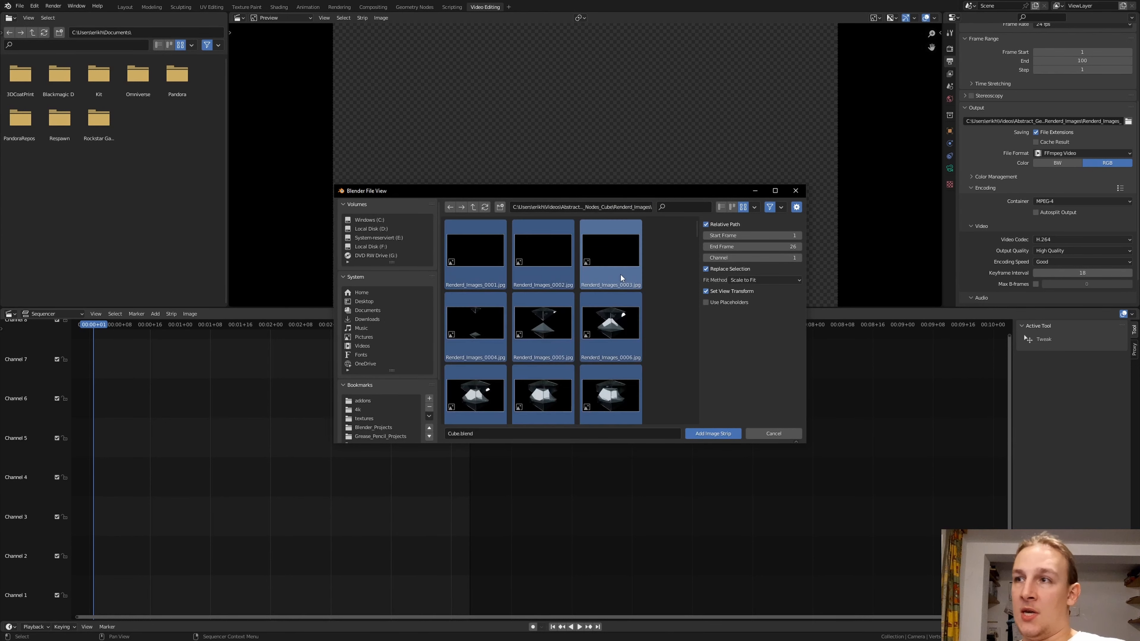
{"action": "key", "text": "Return"}
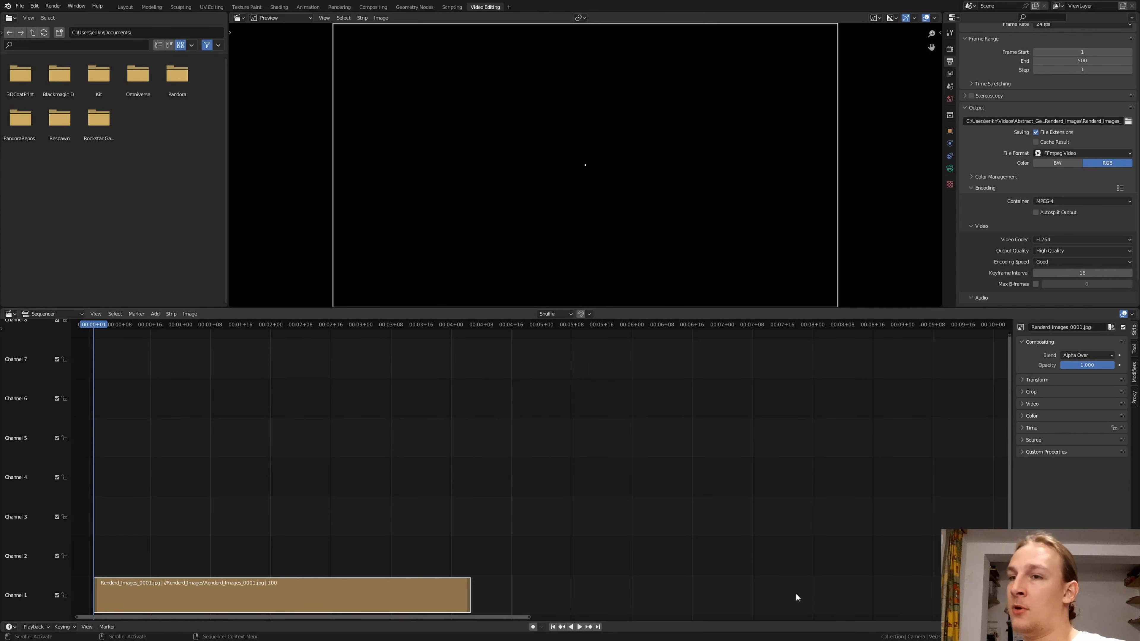
Move the playhead to frame 100 and add all rendered frames there as a second image strip, sorted by modified date for reverse order
{"action": "key", "text": "space"}
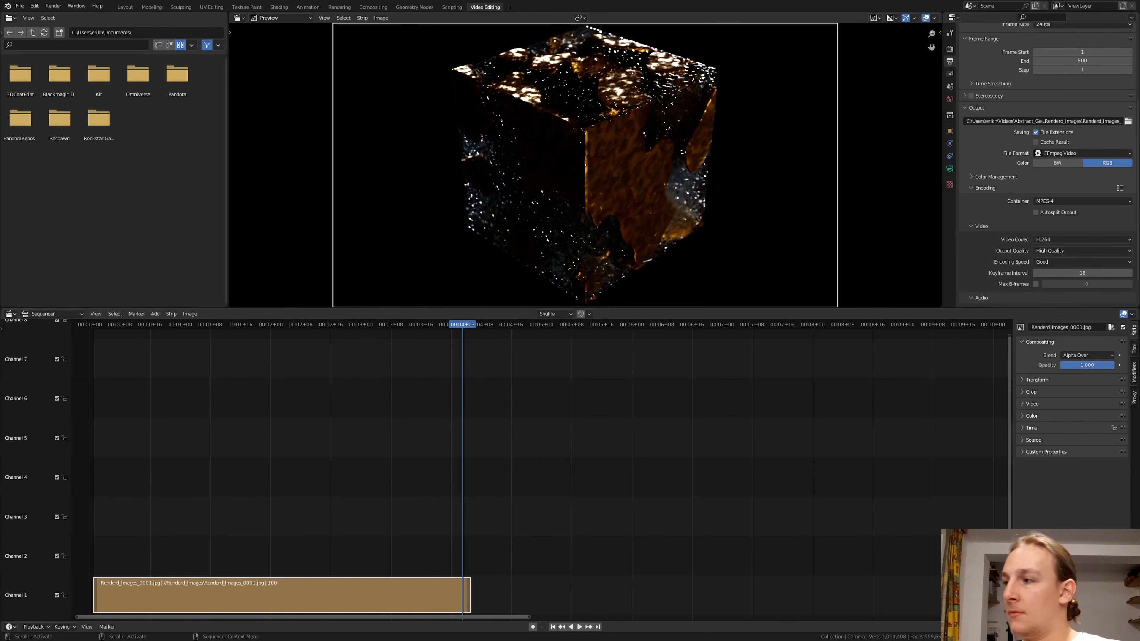
{"action": "key", "text": "Right"}
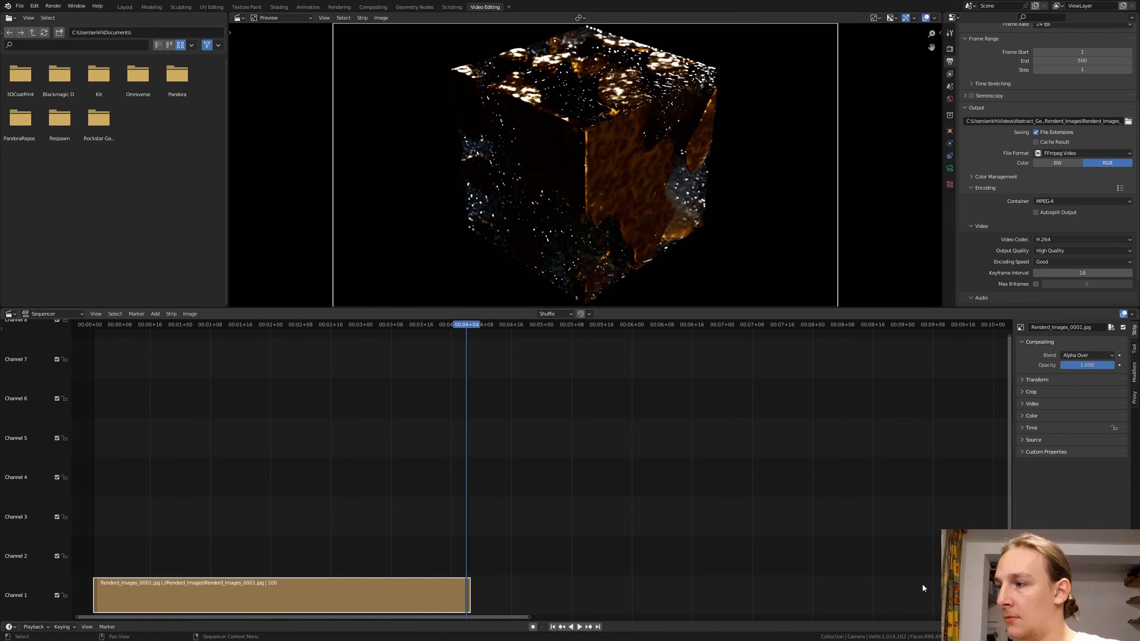
{"action": "key", "text": "shift+a"}
{"action": "left_click", "coordinate": [710, 516]}
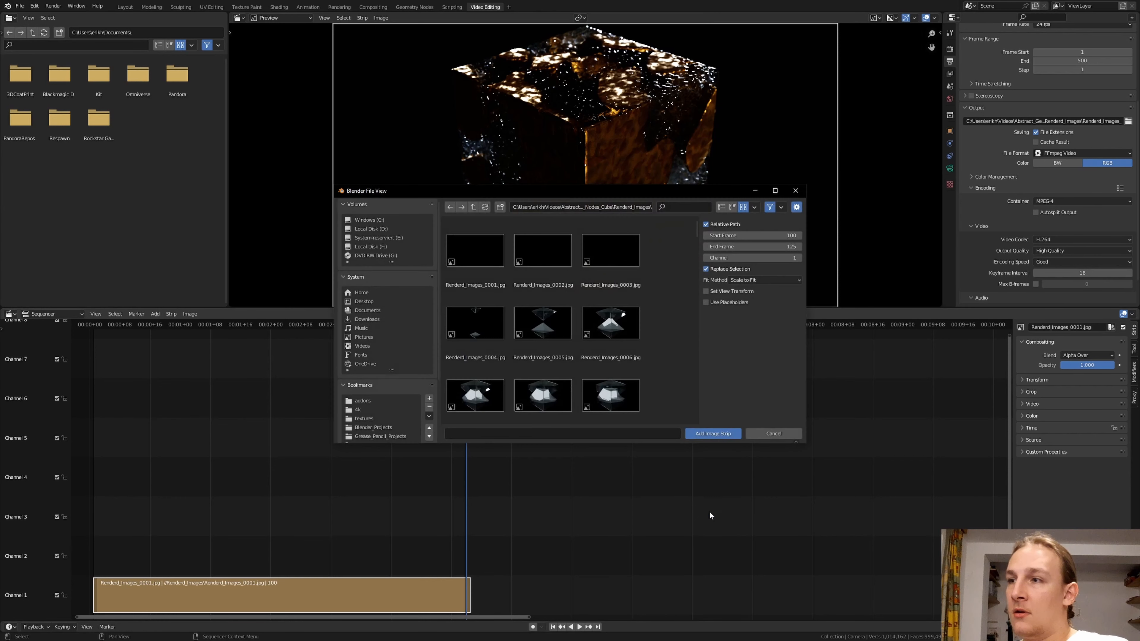
{"action": "right_click", "coordinate": [672, 357]}
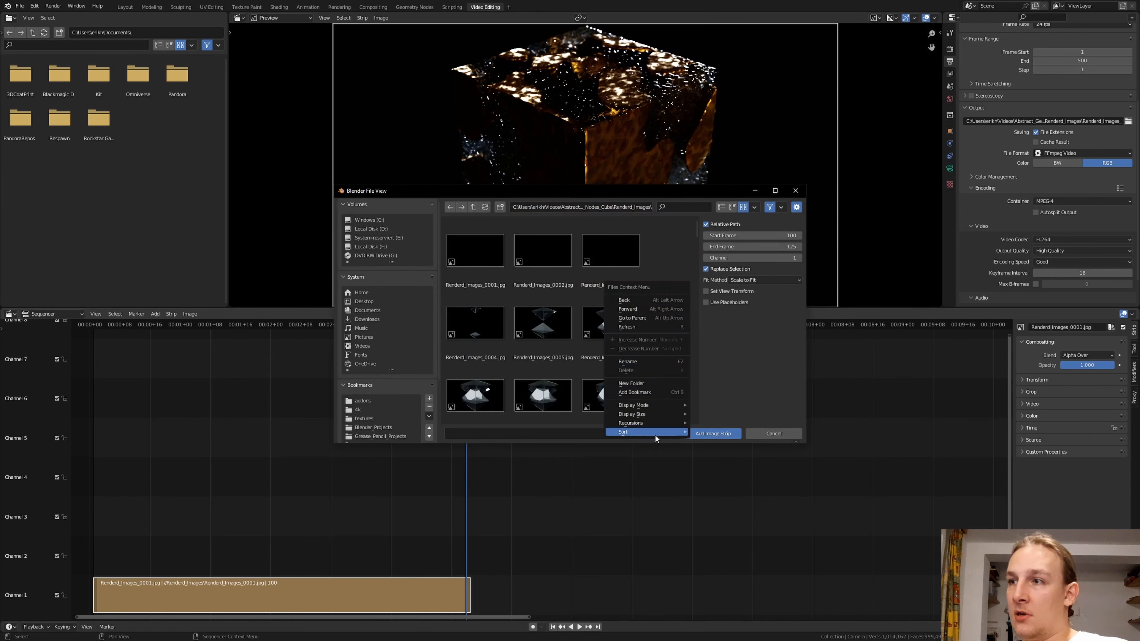
{"action": "mouse_move", "coordinate": [658, 432]}
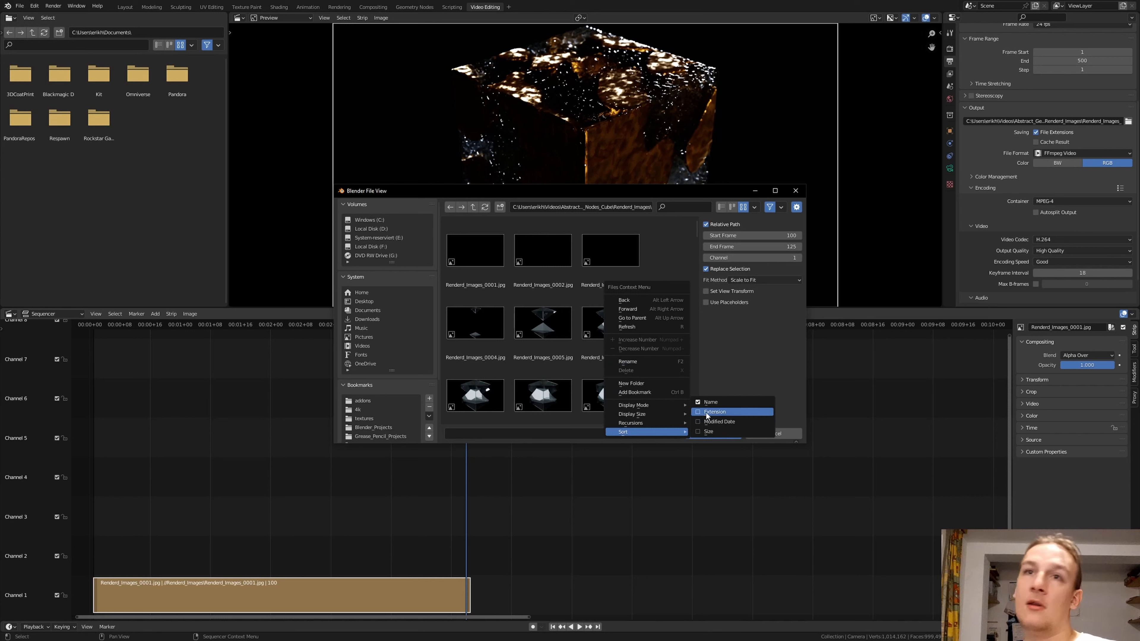
{"action": "left_click", "coordinate": [734, 414]}
{"action": "right_click", "coordinate": [670, 357]}
{"action": "mouse_move", "coordinate": [671, 354]}
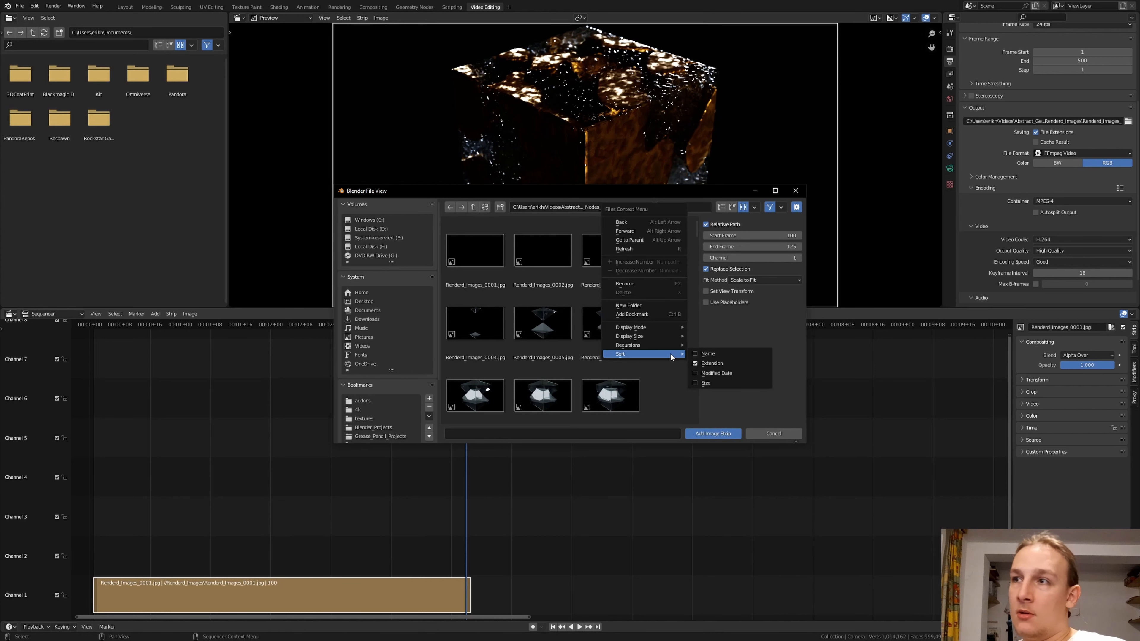
{"action": "left_click", "coordinate": [723, 373]}
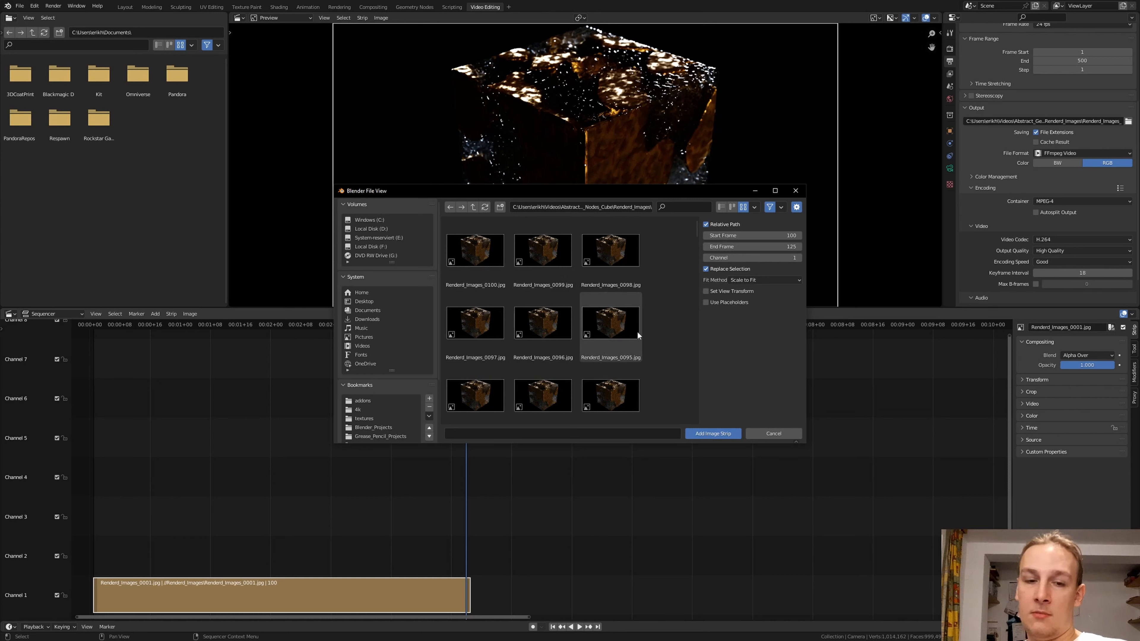
{"action": "key", "text": "a"}
{"action": "key", "text": "Return"}
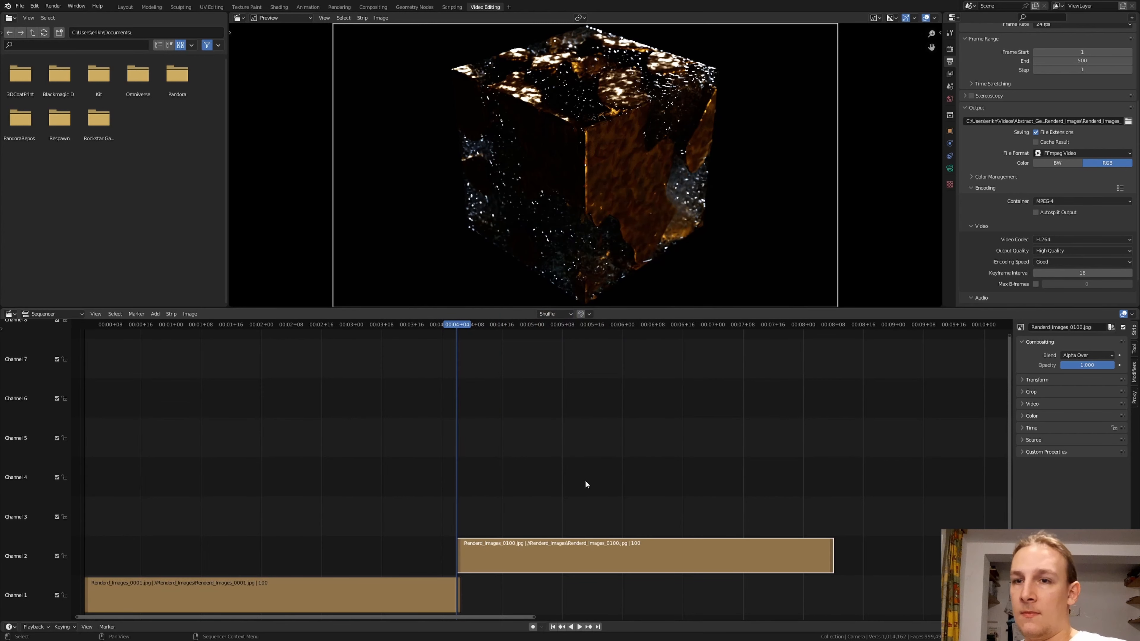
Duplicate the forward and reversed strips together and place the copies directly after the reversed strip, keeping them on their channels
{"action": "scroll", "coordinate": [583, 494], "scroll_direction": "down", "scroll_amount": 2}
{"action": "left_click_drag", "start_coordinate": [389, 513], "coordinate": [615, 589]}
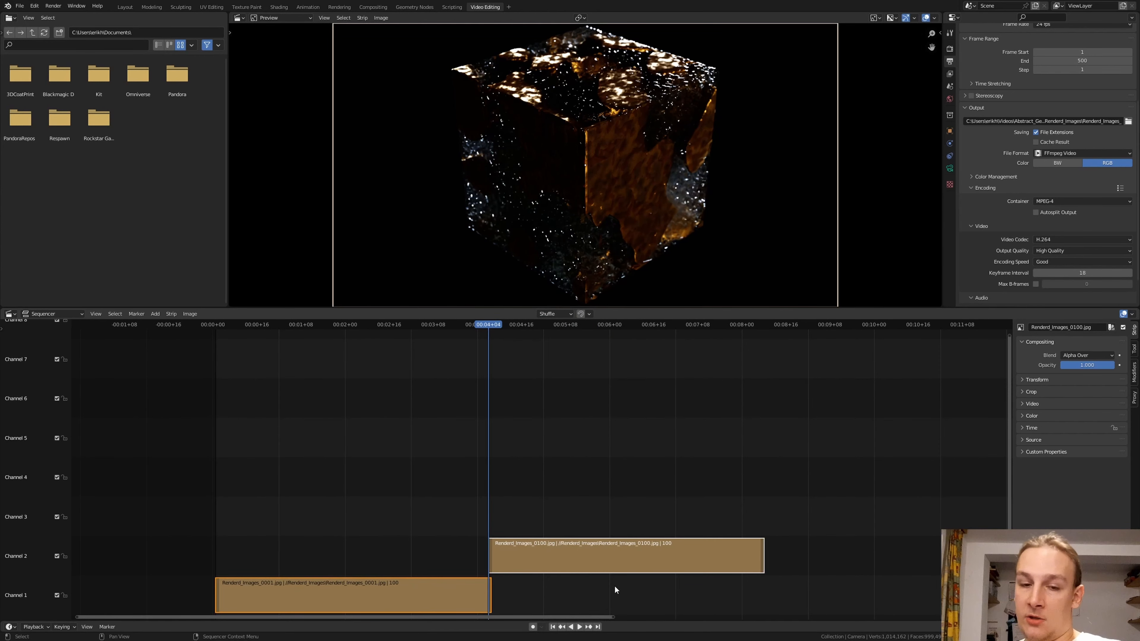
{"action": "key", "text": "shift+d"}
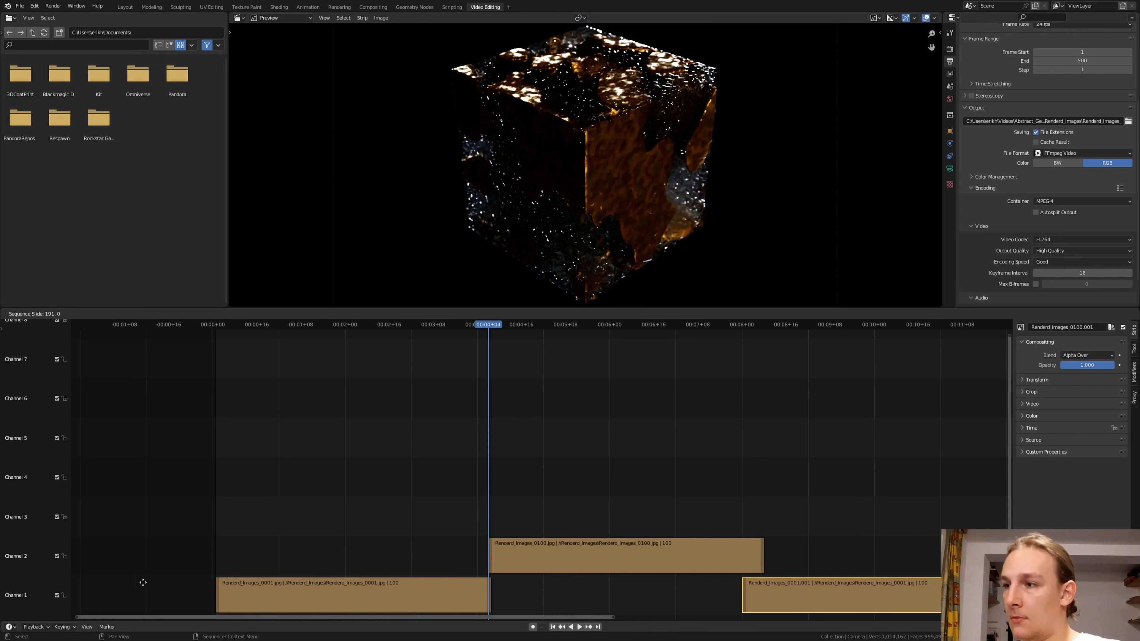
{"action": "left_click", "coordinate": [162, 584]}
{"action": "middle_click_drag", "start_coordinate": [771, 509], "coordinate": [466, 489]}
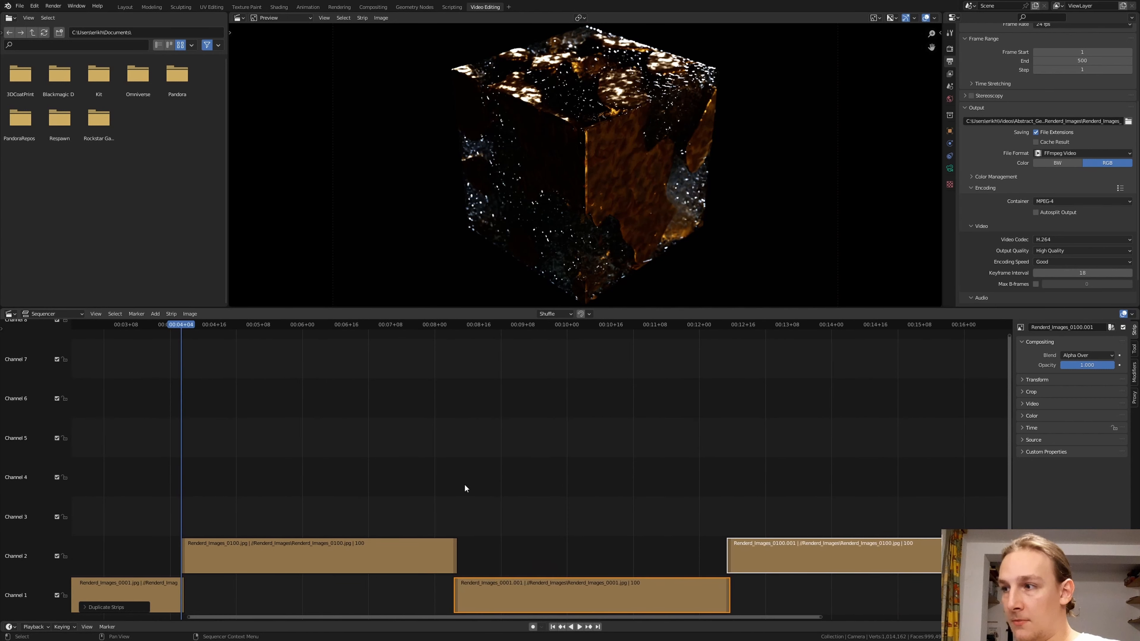
{"action": "scroll", "coordinate": [554, 490], "scroll_direction": "down", "scroll_amount": 5}
{"action": "middle_click_drag", "start_coordinate": [555, 489], "coordinate": [474, 490]}
{"action": "middle_click_drag", "start_coordinate": [883, 492], "coordinate": [697, 491]}
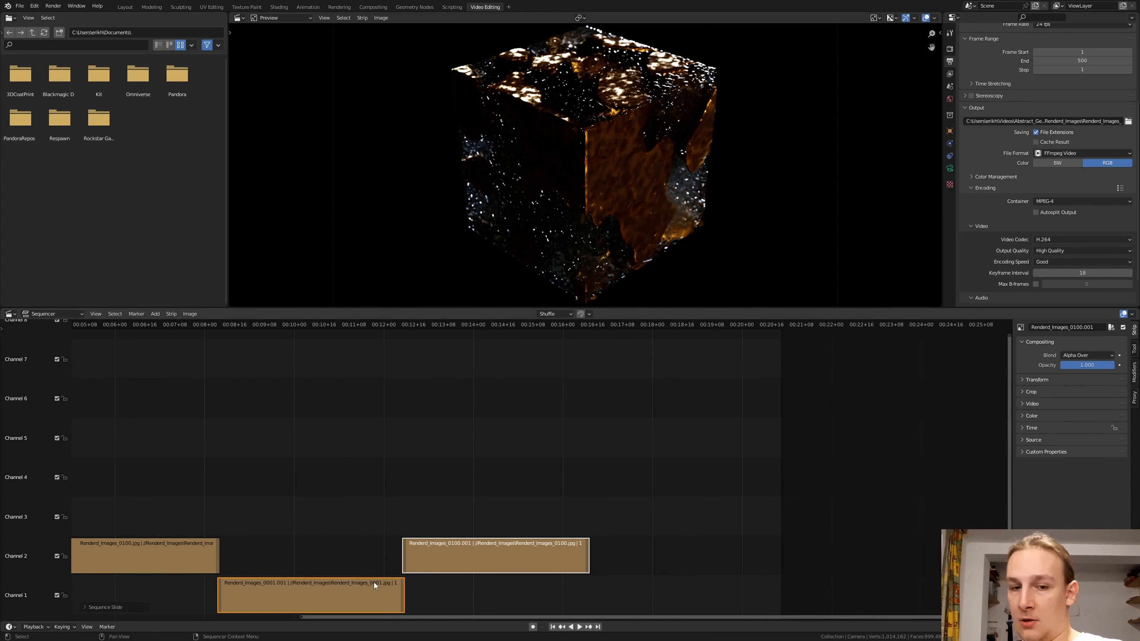
{"action": "key", "text": "shift+d"}
{"action": "right_click", "coordinate": [440, 568]}
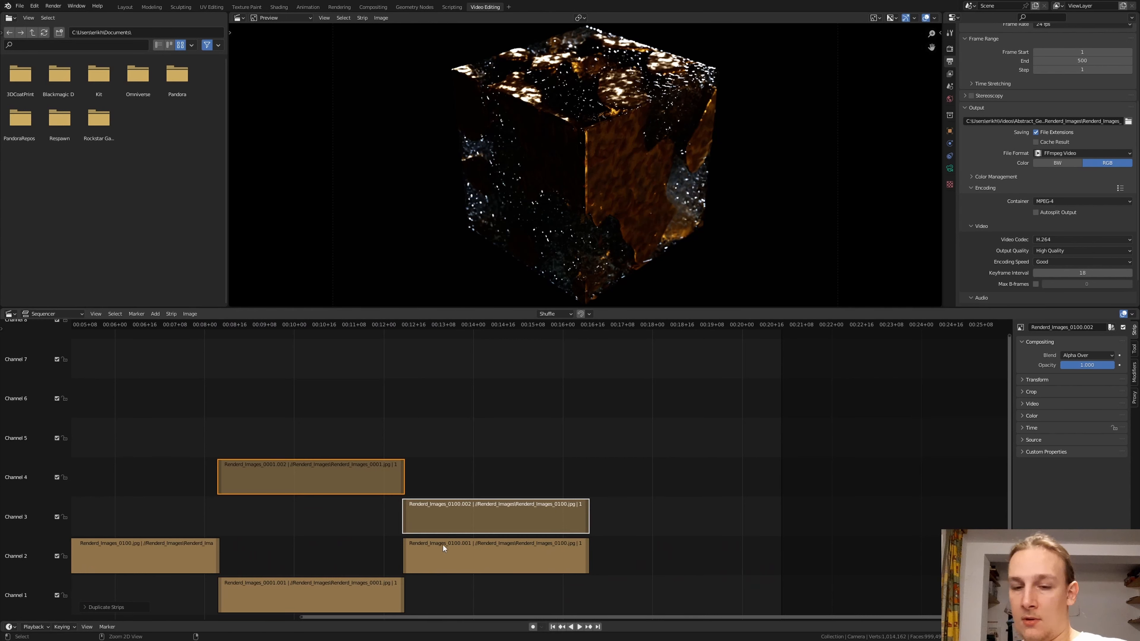
{"action": "key", "text": "Delete"}
Duplicate the second forward strip on channel 1 and place the copy directly after the last reversed strip
{"action": "left_click", "coordinate": [377, 589]}
{"action": "key", "text": "shift+d"}
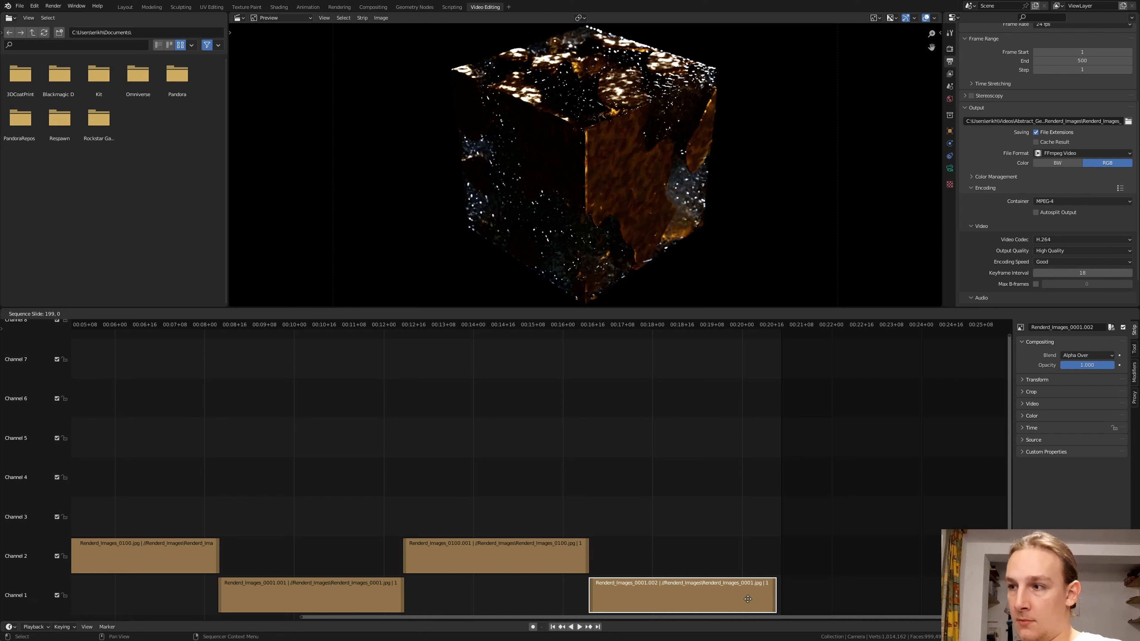
{"action": "left_click", "coordinate": [748, 599]}
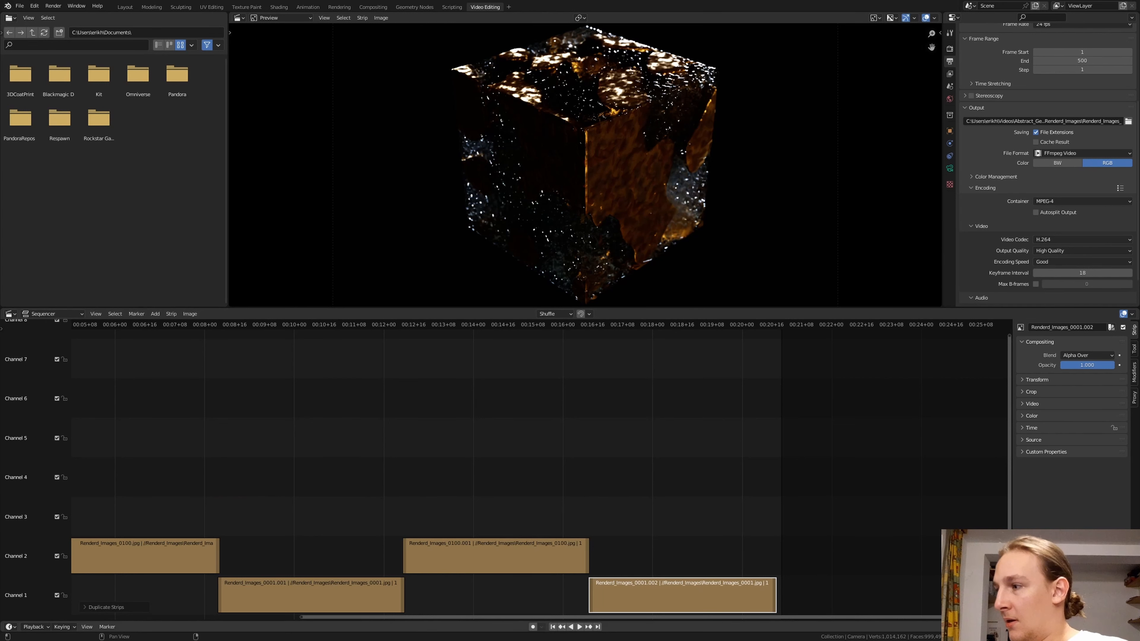
{"action": "scroll", "coordinate": [844, 569], "scroll_direction": "up", "scroll_amount": 10}
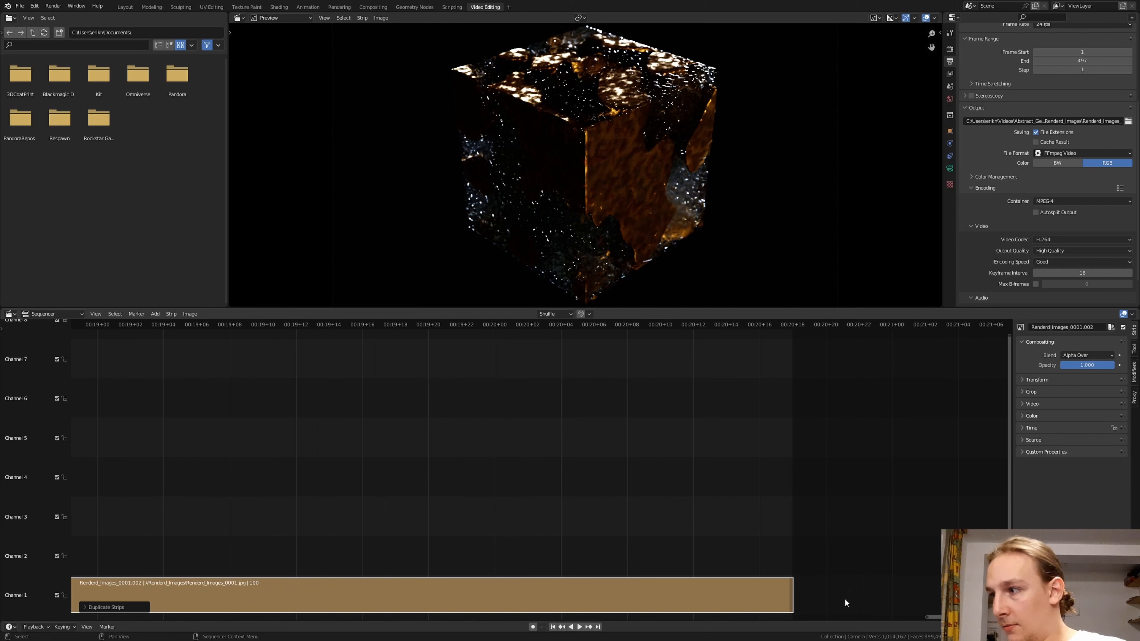
{"action": "left_click", "coordinate": [795, 533]}
Start rendering the sequenced strips as the MPEG-4 animation
{"action": "left_click", "coordinate": [53, 6]}
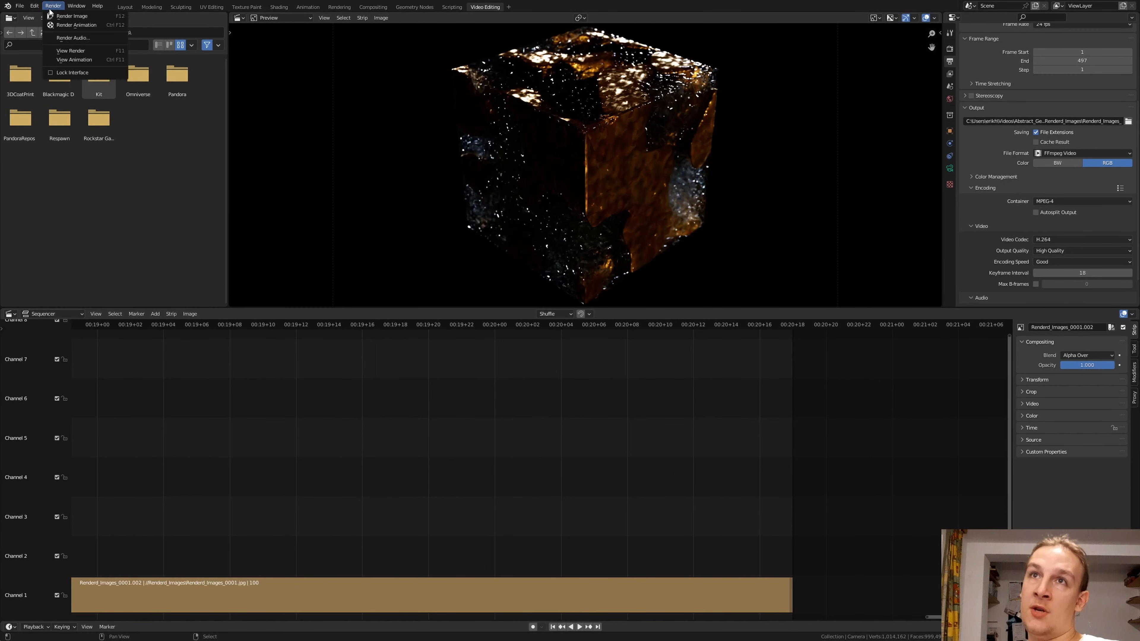
{"action": "left_click", "coordinate": [64, 25]}
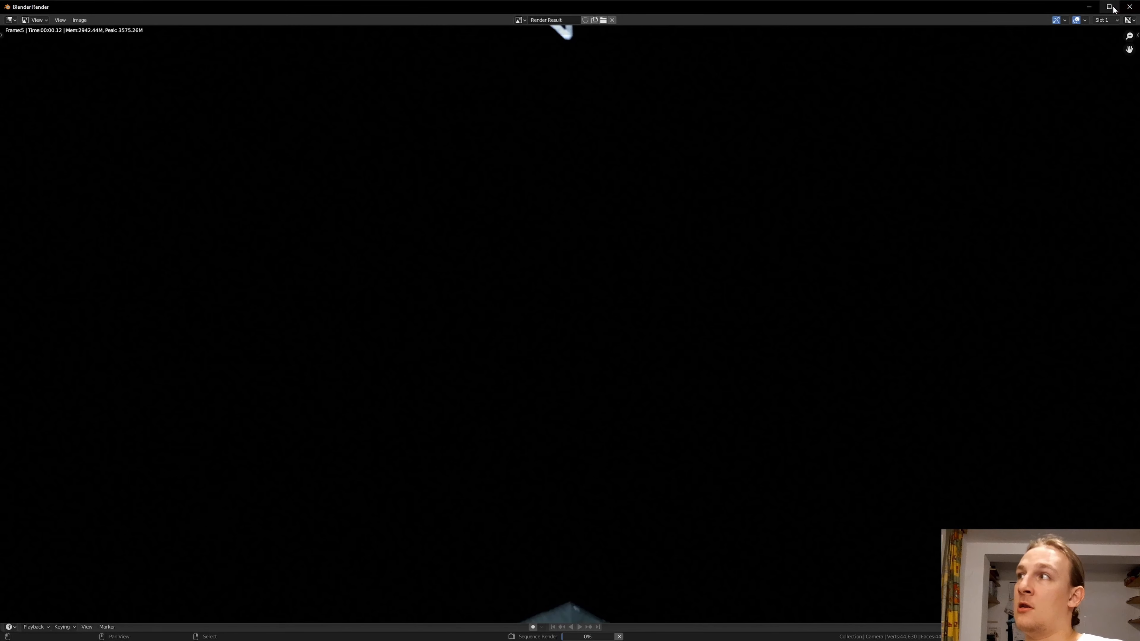
{"action": "scroll", "coordinate": [801, 178], "scroll_direction": "down", "scroll_amount": 4}
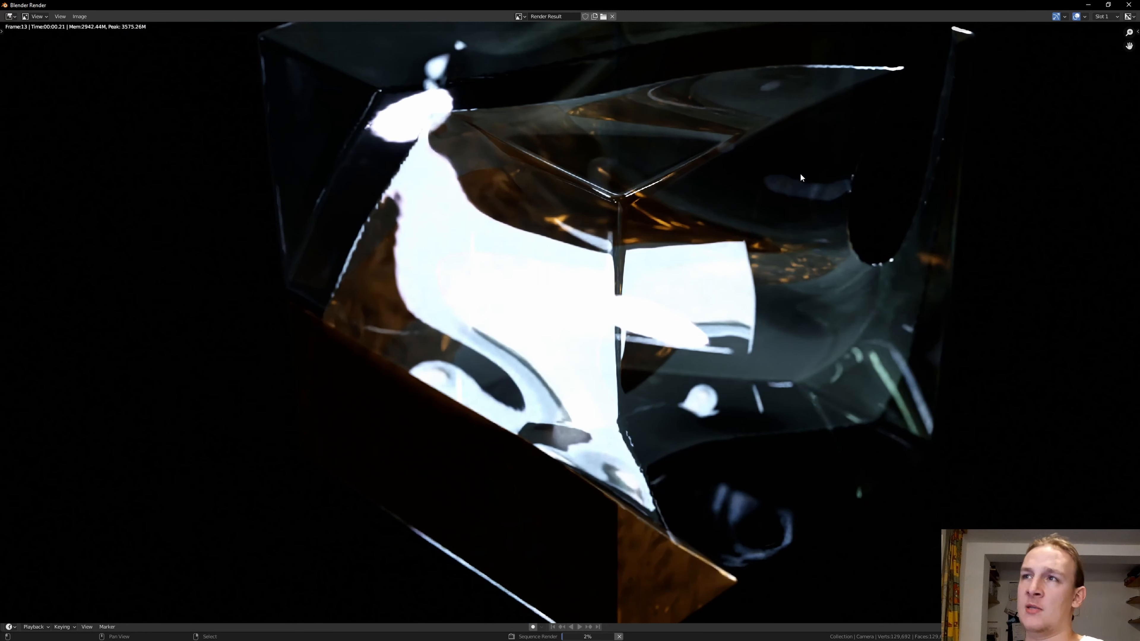
{"action": "middle_click_drag", "start_coordinate": [756, 221], "coordinate": [715, 244]}
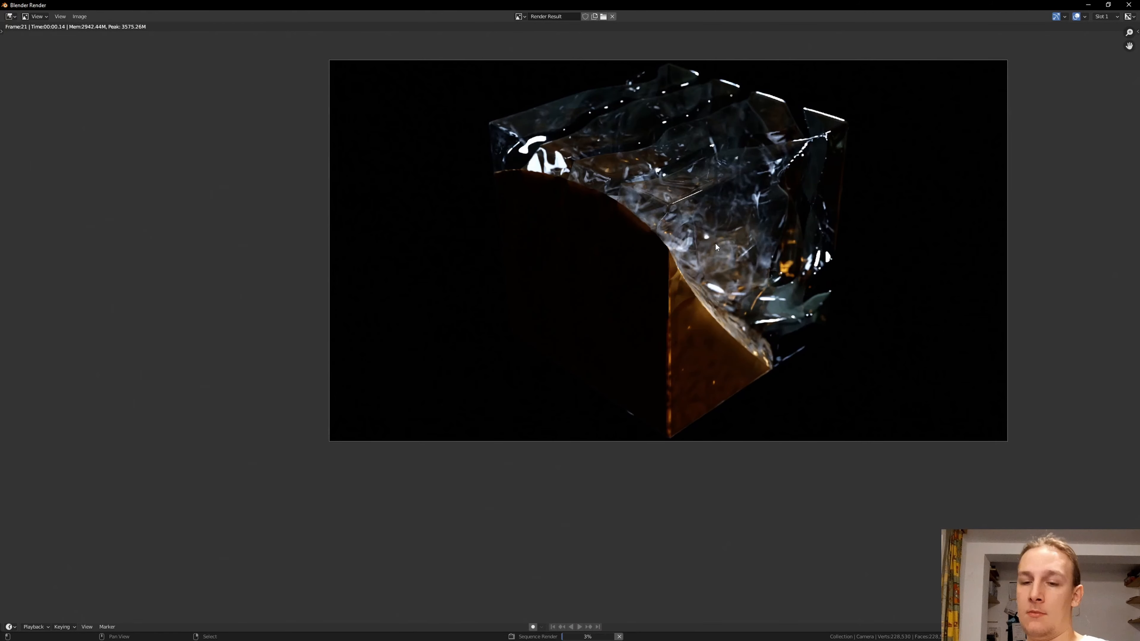